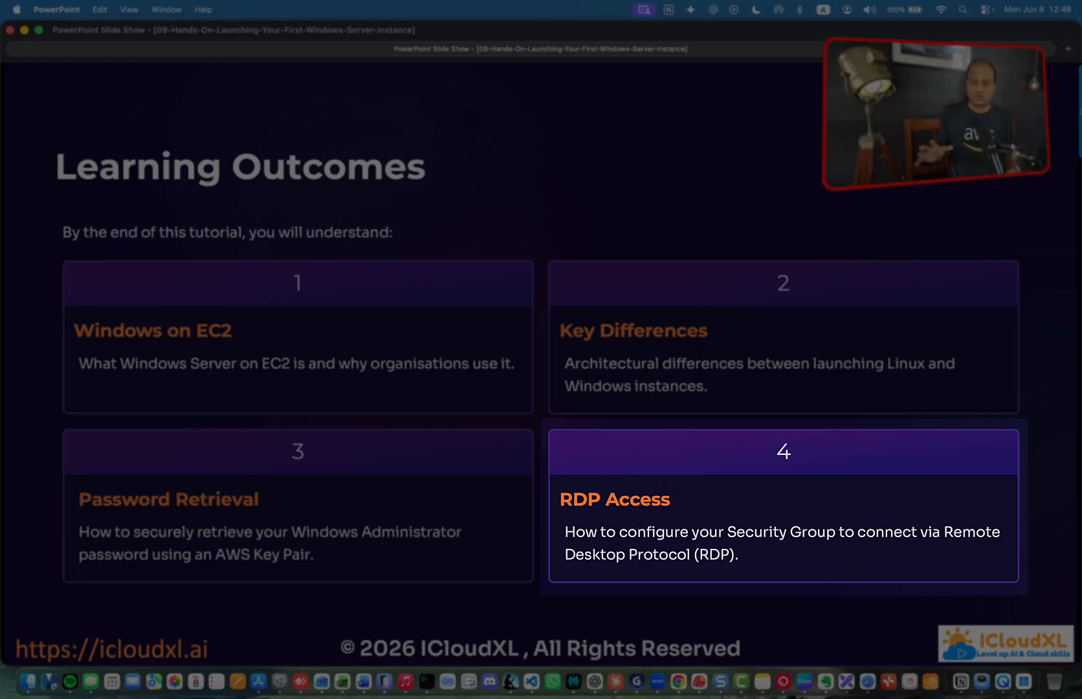
{"action": "key", "text": "Right"}
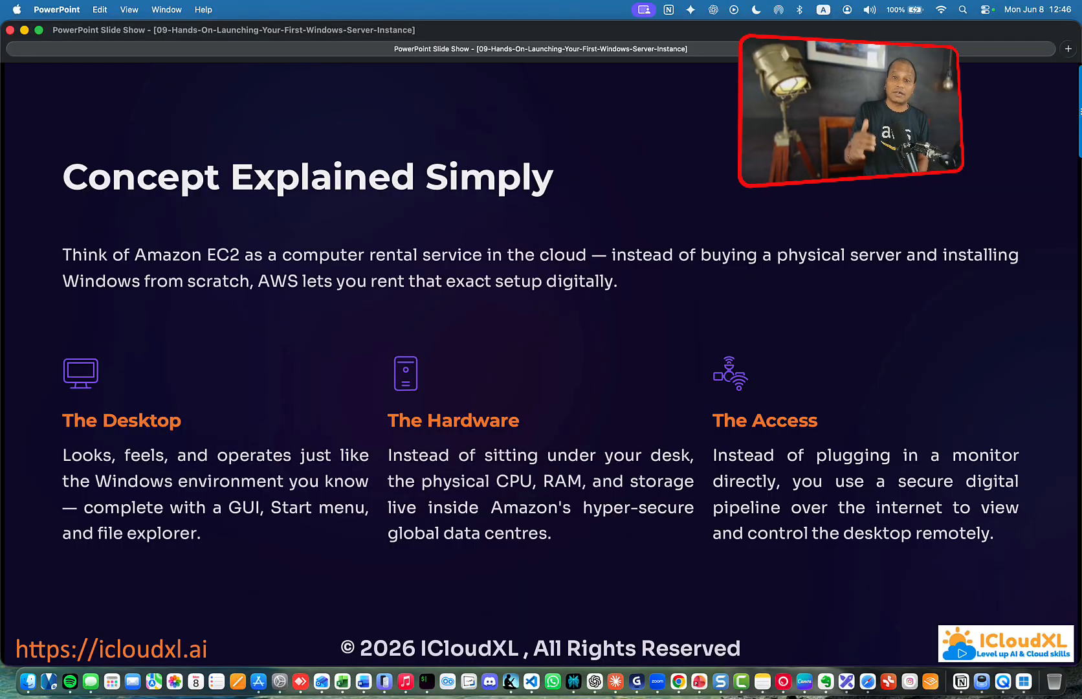
{"action": "key", "text": "Right"}
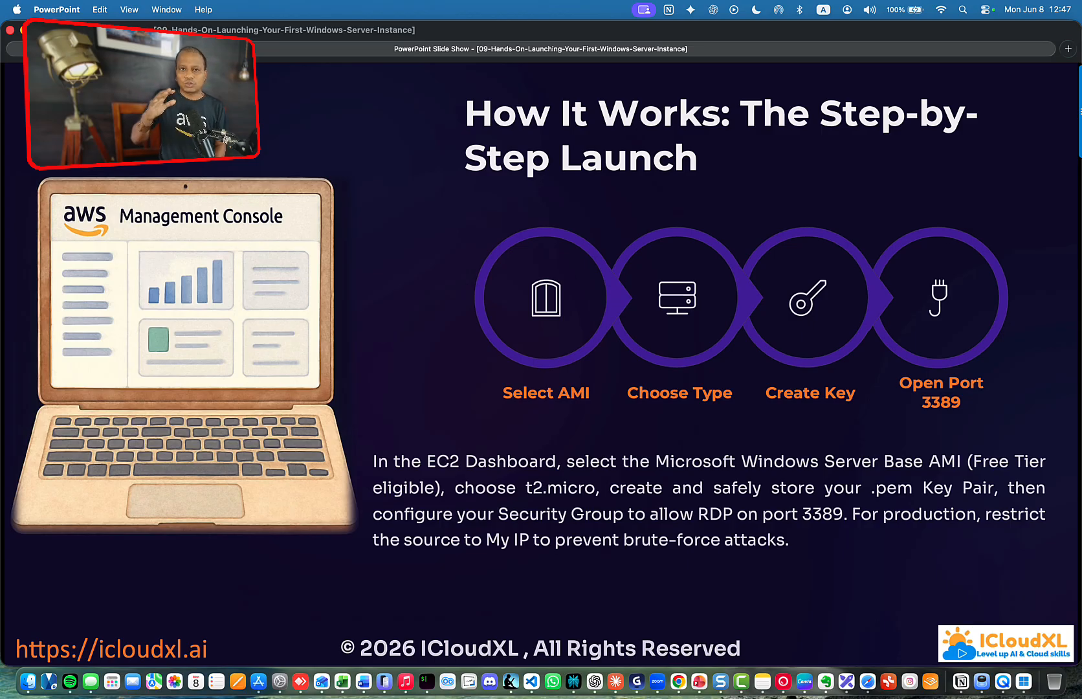
{"action": "key", "text": "Right"}
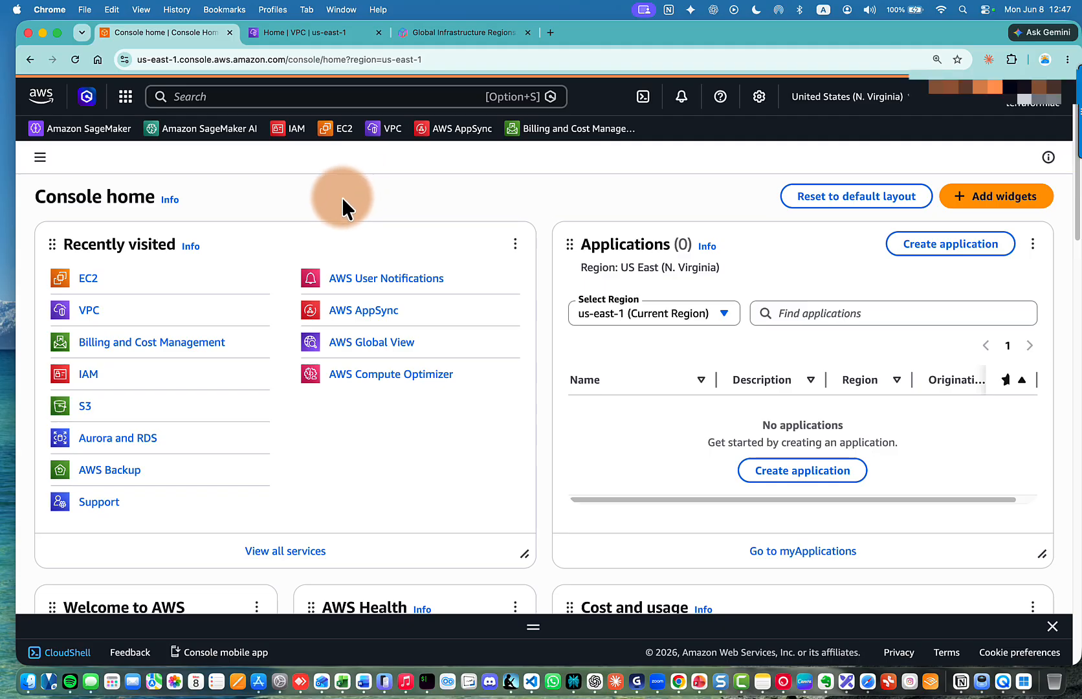
Step: Open the EC2 service's Instances list and check the selected AWS region
{"action": "left_click", "coordinate": [89, 281]}
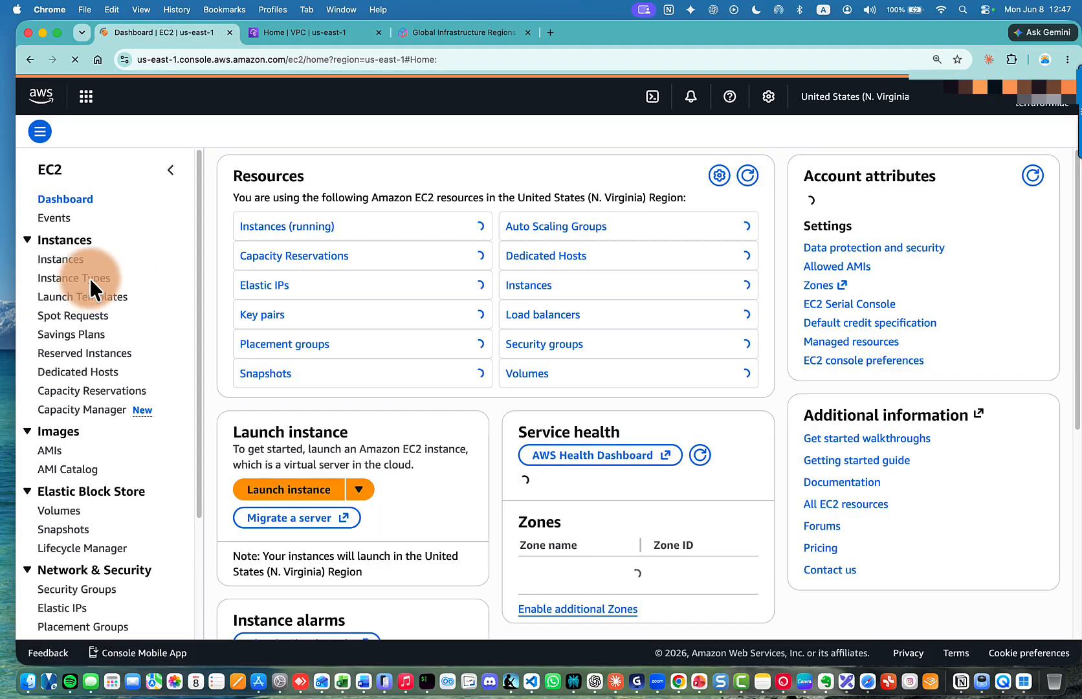
{"action": "left_click", "coordinate": [163, 96]}
{"action": "type", "text": "ec2"}
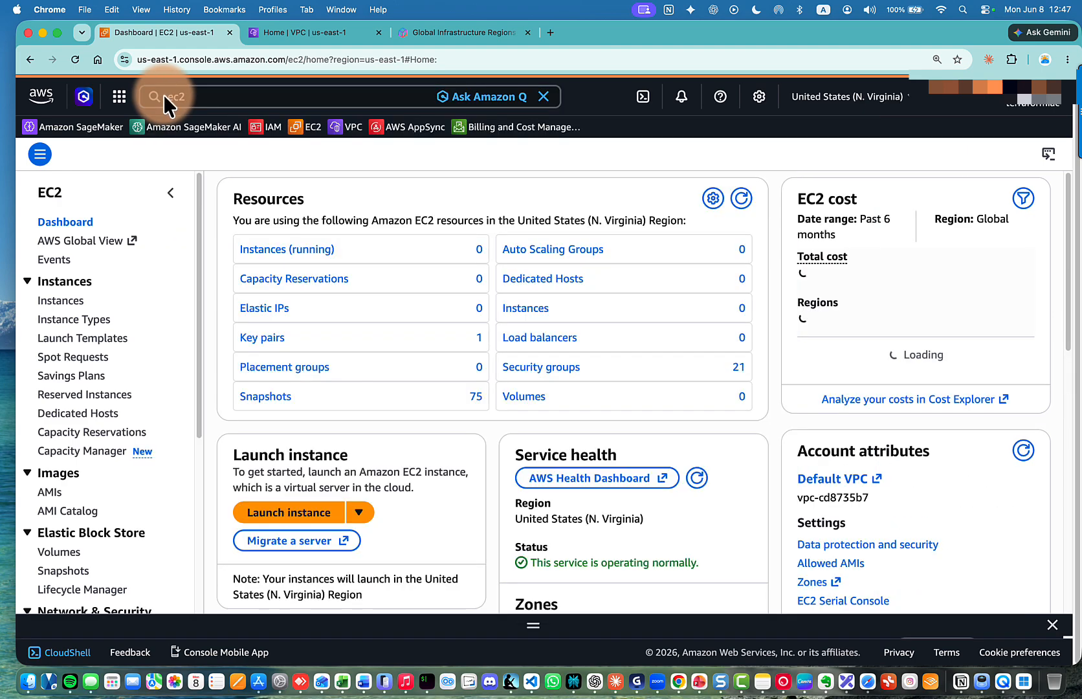
{"action": "left_click", "coordinate": [188, 97]}
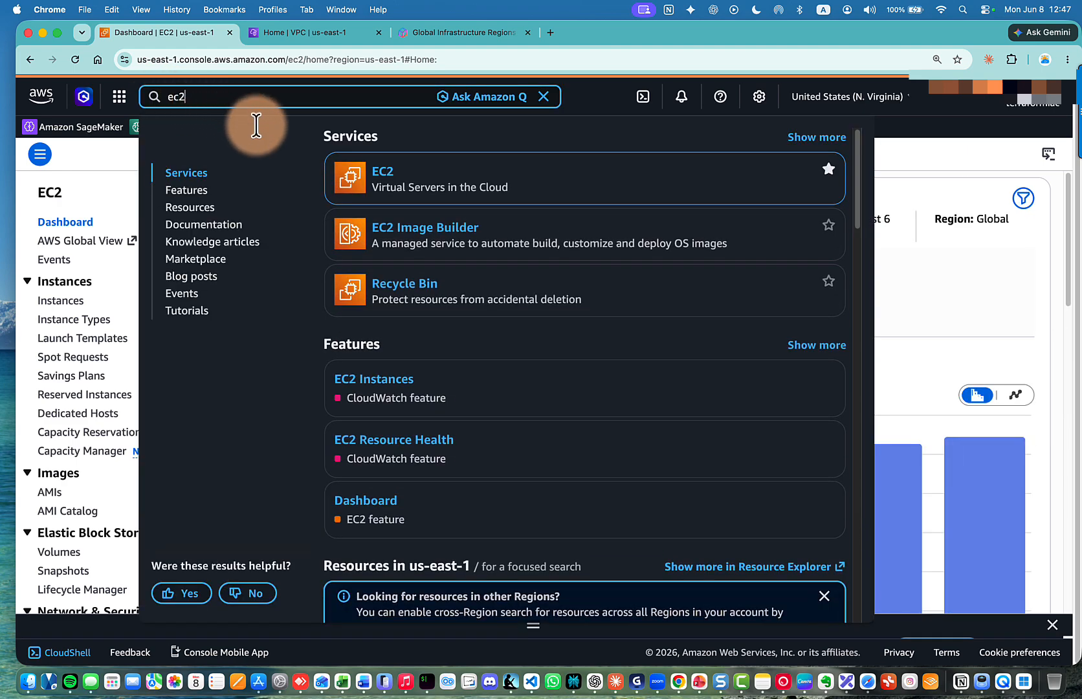
{"action": "left_click", "coordinate": [386, 182]}
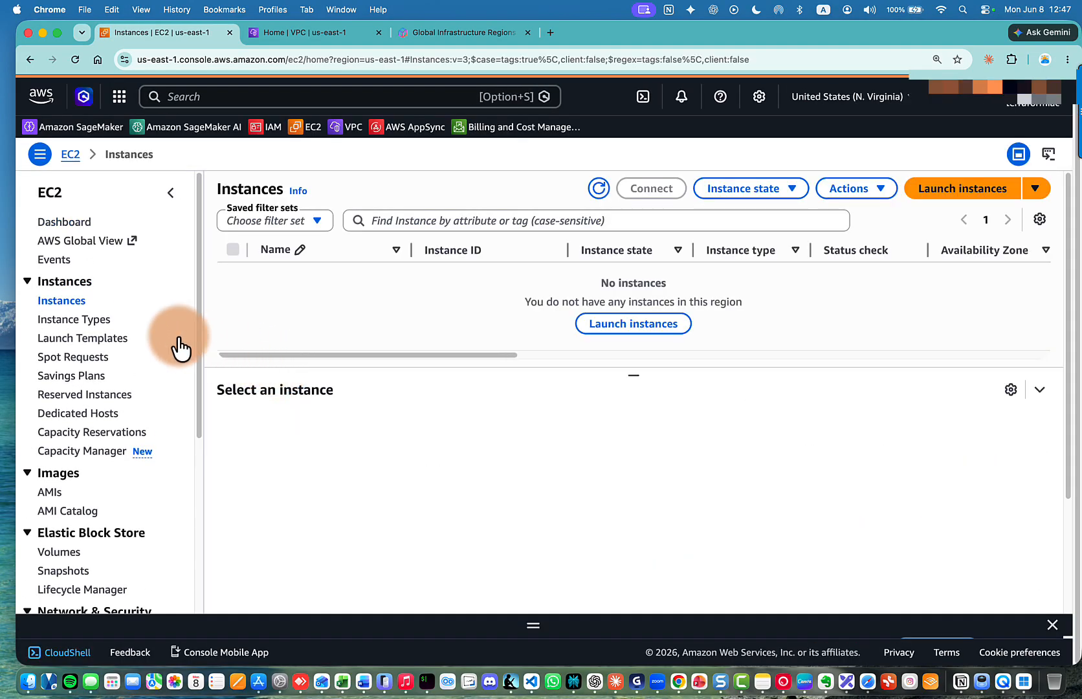
{"action": "left_click", "coordinate": [57, 302]}
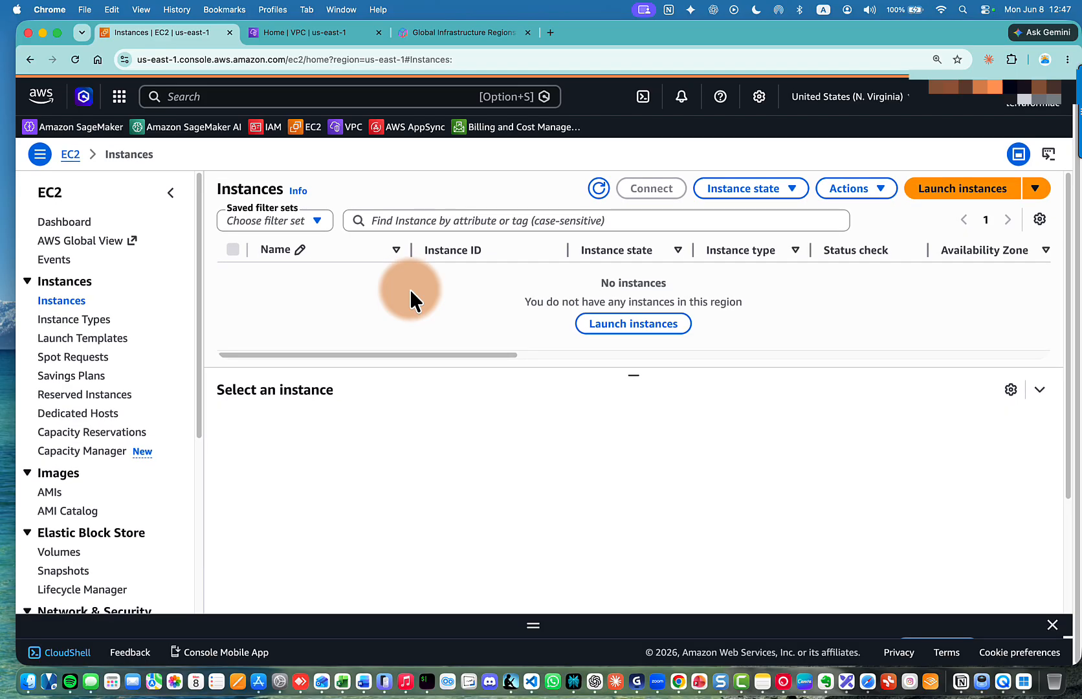
{"action": "left_click", "coordinate": [865, 100]}
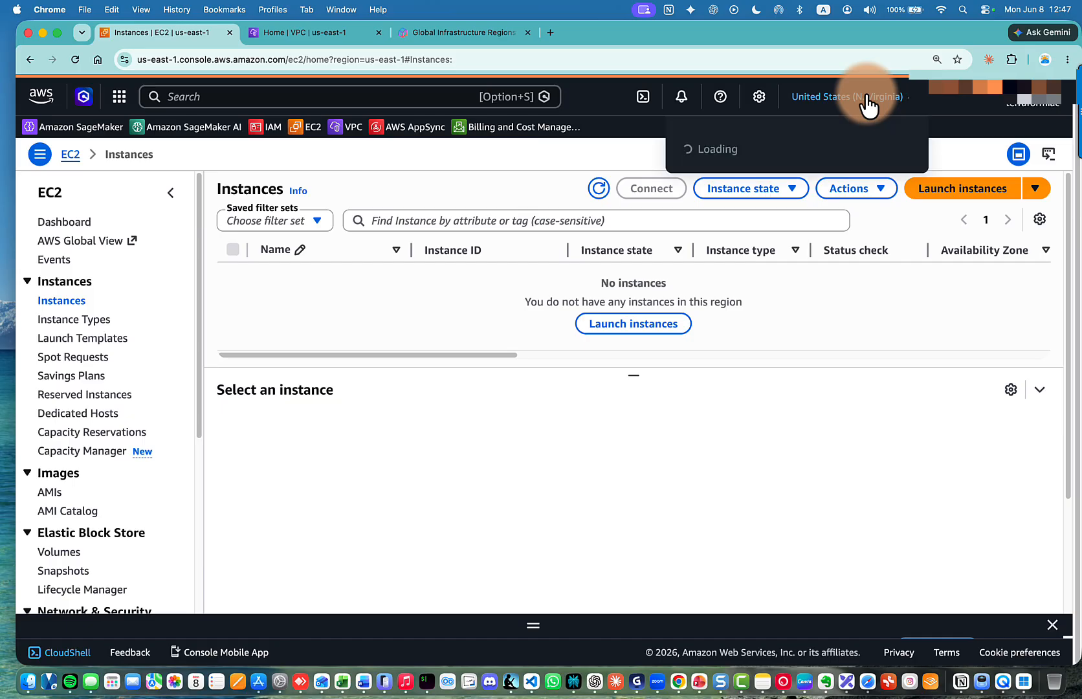
{"action": "left_click", "coordinate": [867, 101]}
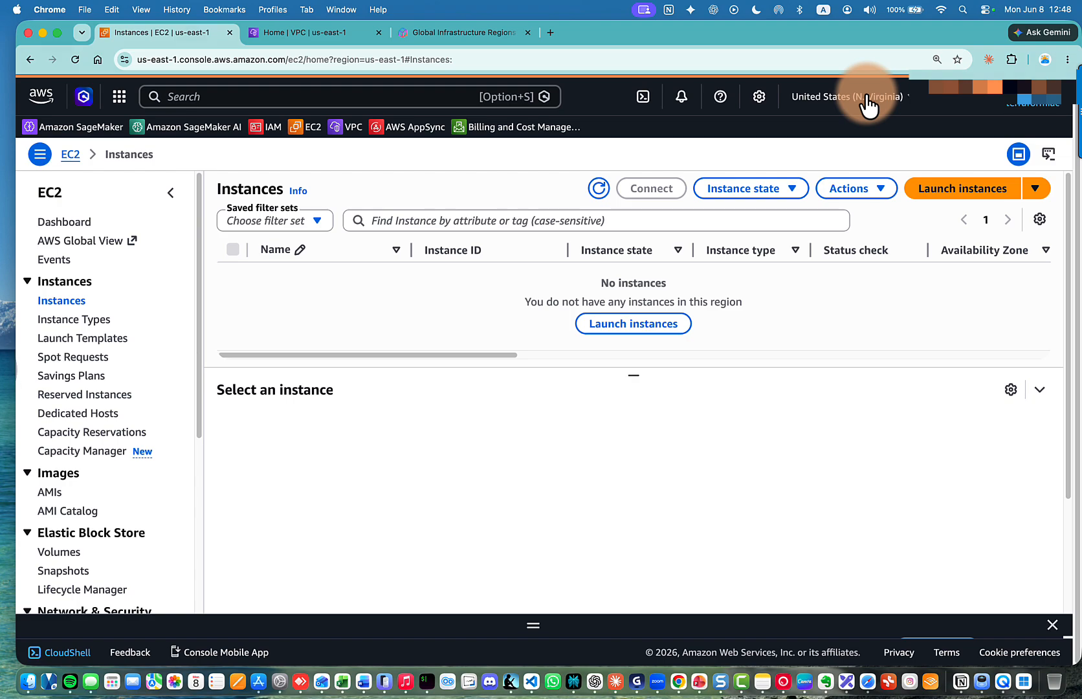
Step: Start launching a new EC2 instance and name it windows2025-demo
{"action": "left_click", "coordinate": [955, 191]}
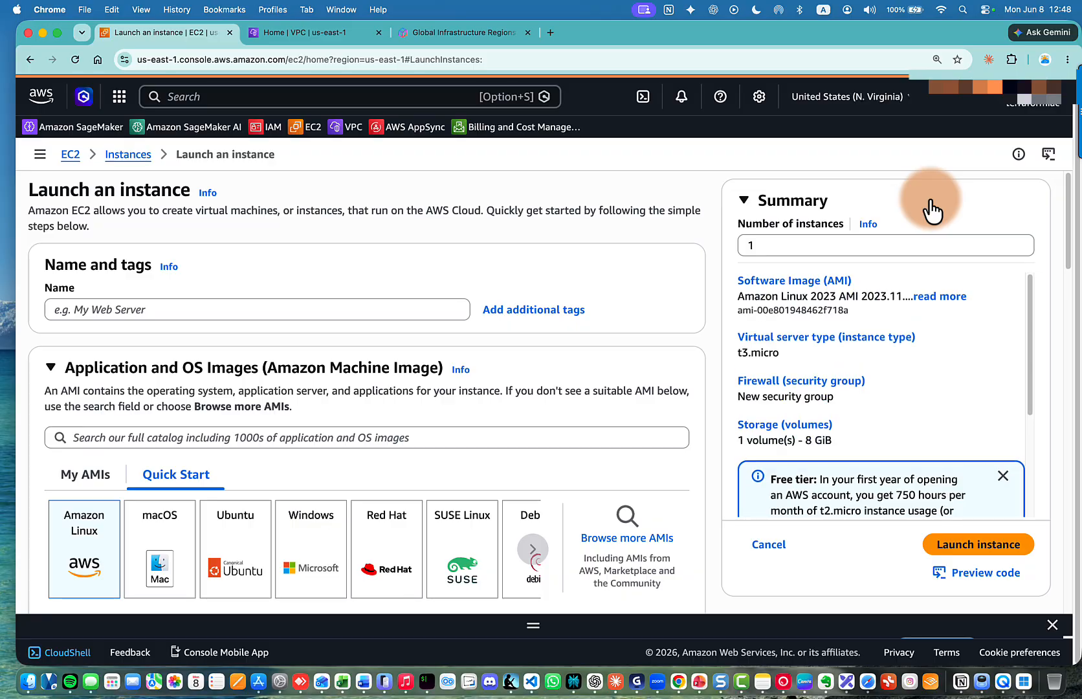
{"action": "left_click", "coordinate": [85, 308]}
{"action": "type", "text": "w"}
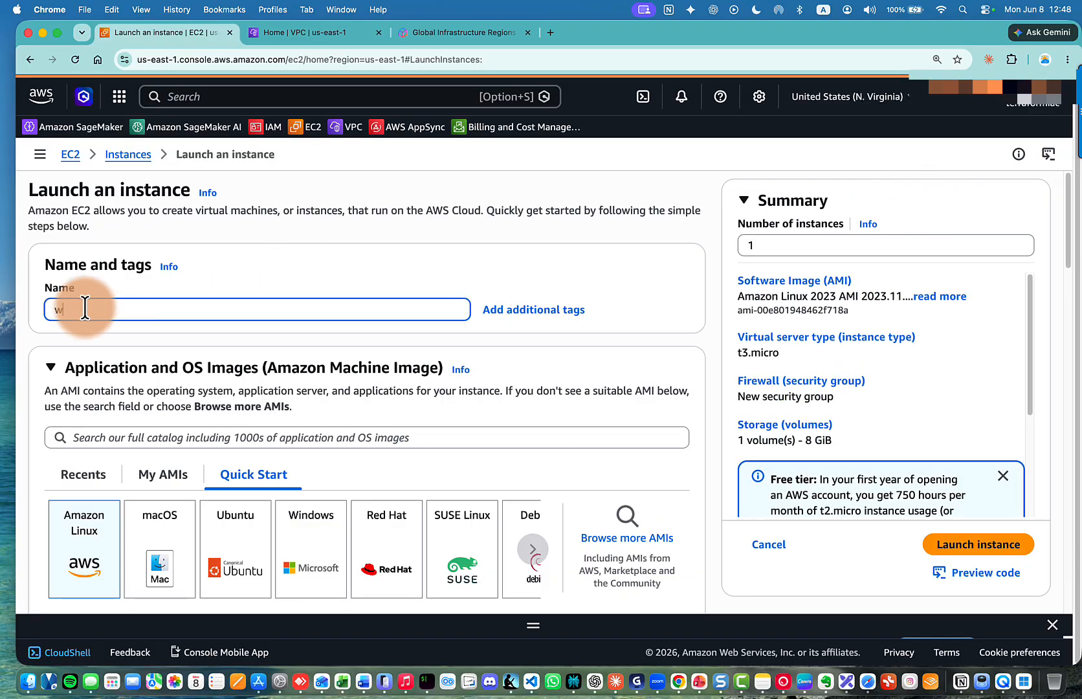
{"action": "type", "text": "indows2025-demo"}
Step: Choose the Windows quick-start image, keeping Microsoft Windows Server 2025 Base as the AMI
{"action": "scroll", "coordinate": [222, 315], "scroll_direction": "down", "scroll_amount": 5}
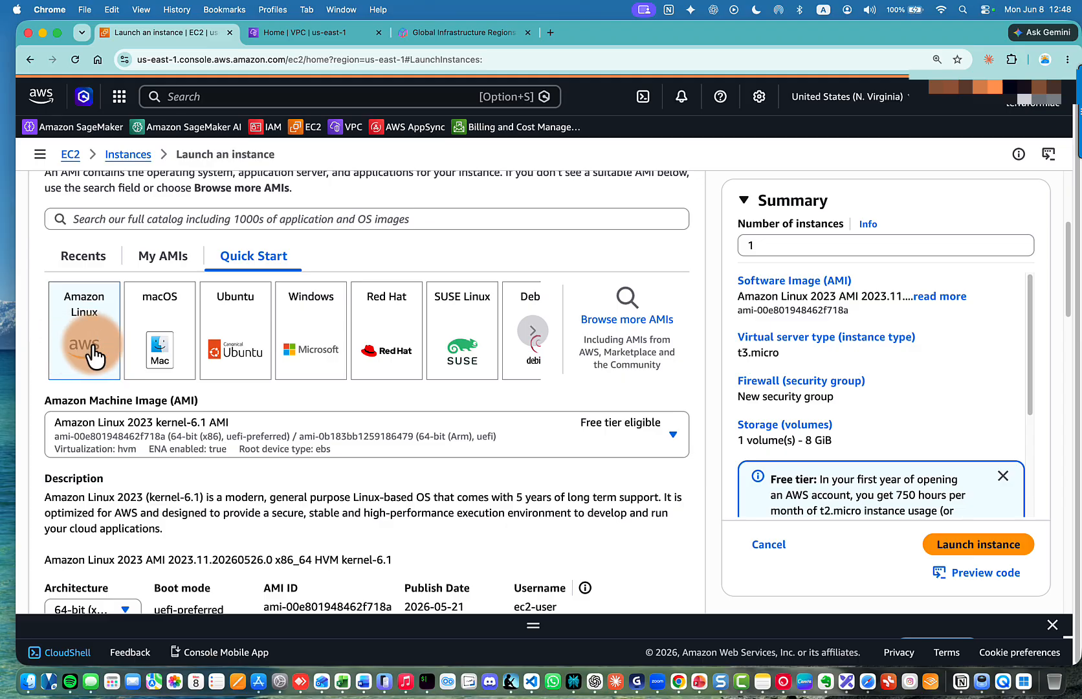
{"action": "left_click", "coordinate": [305, 356]}
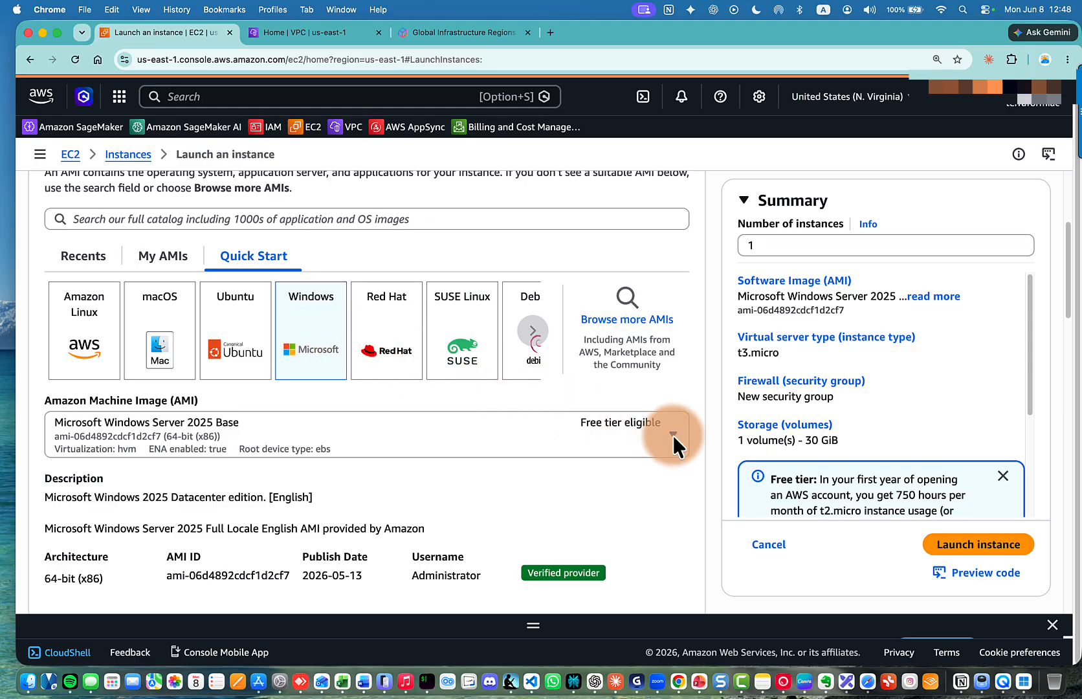
{"action": "left_click", "coordinate": [673, 435]}
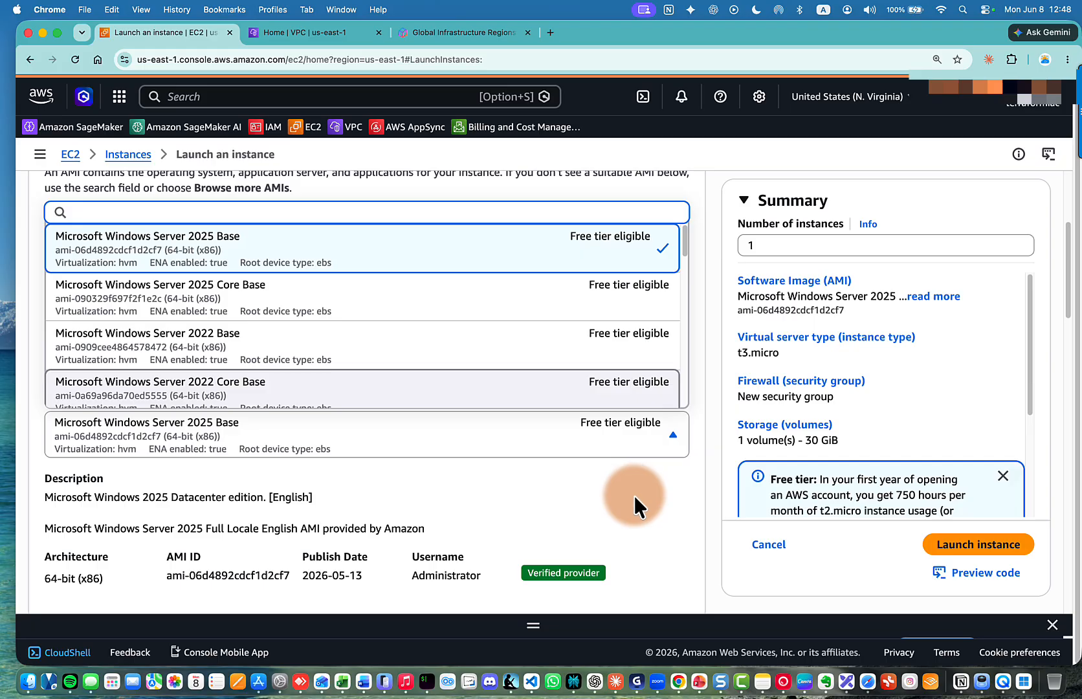
{"action": "left_click", "coordinate": [614, 495]}
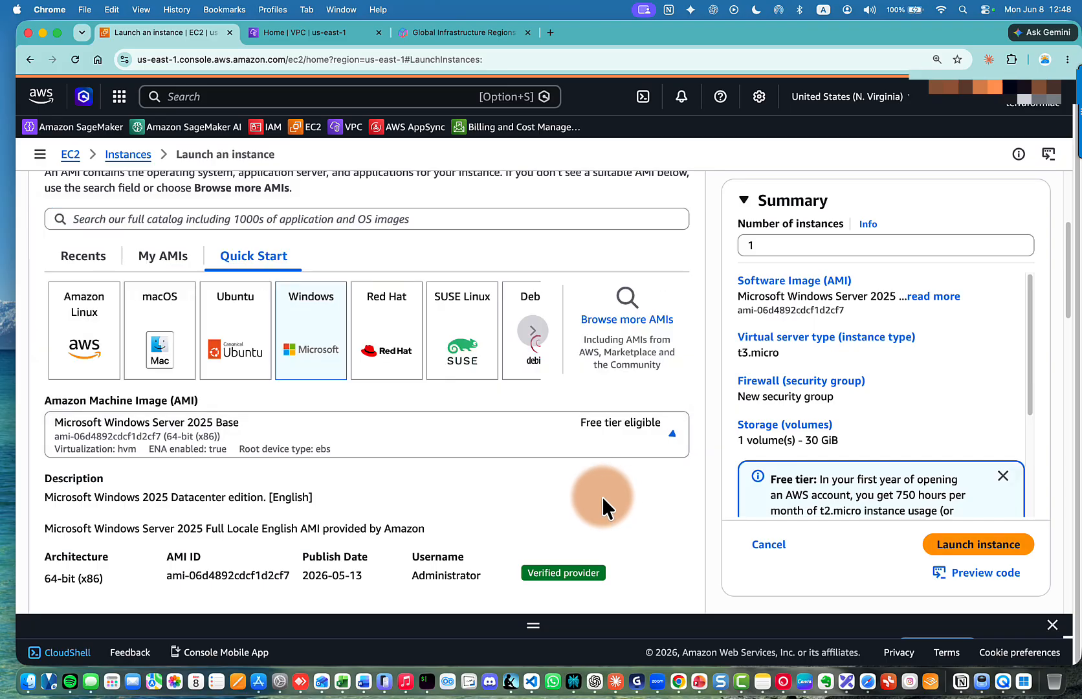
Step: Review the selected Windows AMI's description, architecture and username, and the default instance type's pricing
{"action": "scroll", "coordinate": [576, 485], "scroll_direction": "down", "scroll_amount": 3}
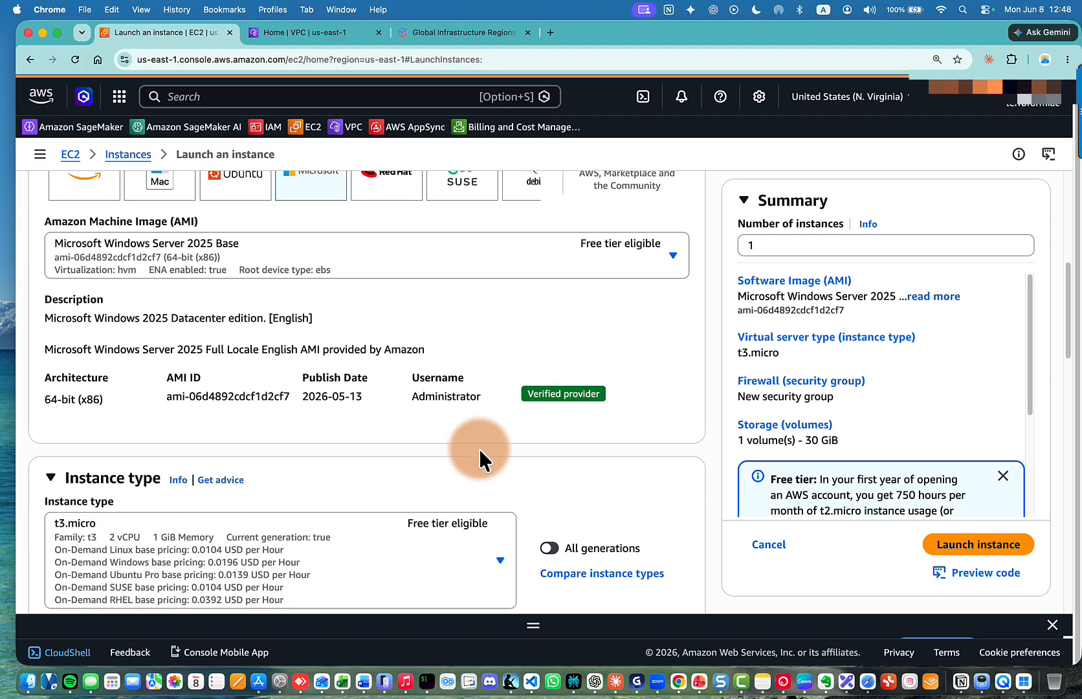
{"action": "scroll", "coordinate": [195, 345], "scroll_direction": "up", "scroll_amount": 2}
{"action": "scroll", "coordinate": [195, 345], "scroll_direction": "down", "scroll_amount": 1}
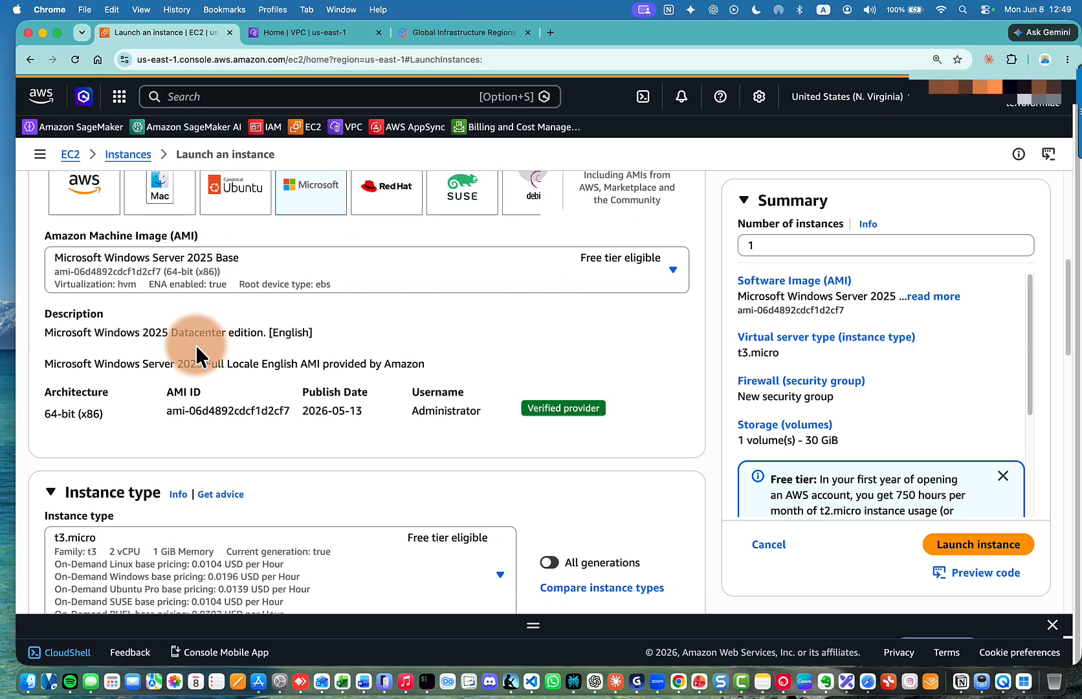
{"action": "scroll", "coordinate": [196, 345], "scroll_direction": "down", "scroll_amount": 1}
{"action": "scroll", "coordinate": [196, 345], "scroll_direction": "up", "scroll_amount": 4}
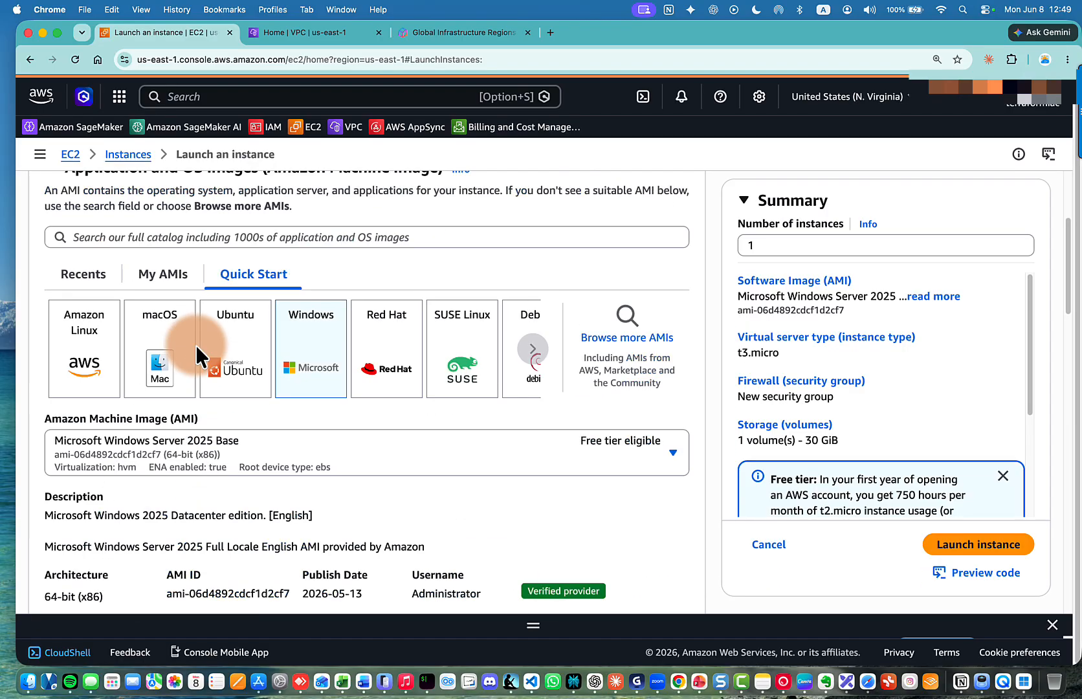
{"action": "scroll", "coordinate": [195, 344], "scroll_direction": "down", "scroll_amount": 4}
{"action": "scroll", "coordinate": [196, 345], "scroll_direction": "down", "scroll_amount": 1}
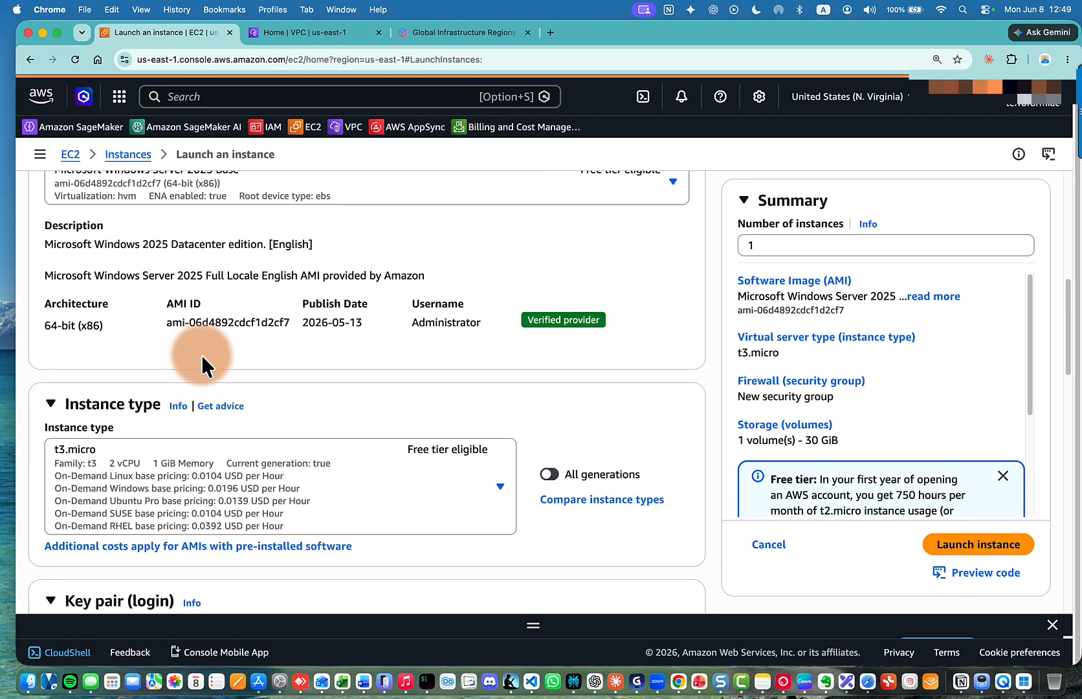
{"action": "scroll", "coordinate": [201, 355], "scroll_direction": "up", "scroll_amount": 1}
{"action": "scroll", "coordinate": [210, 369], "scroll_direction": "down", "scroll_amount": 3}
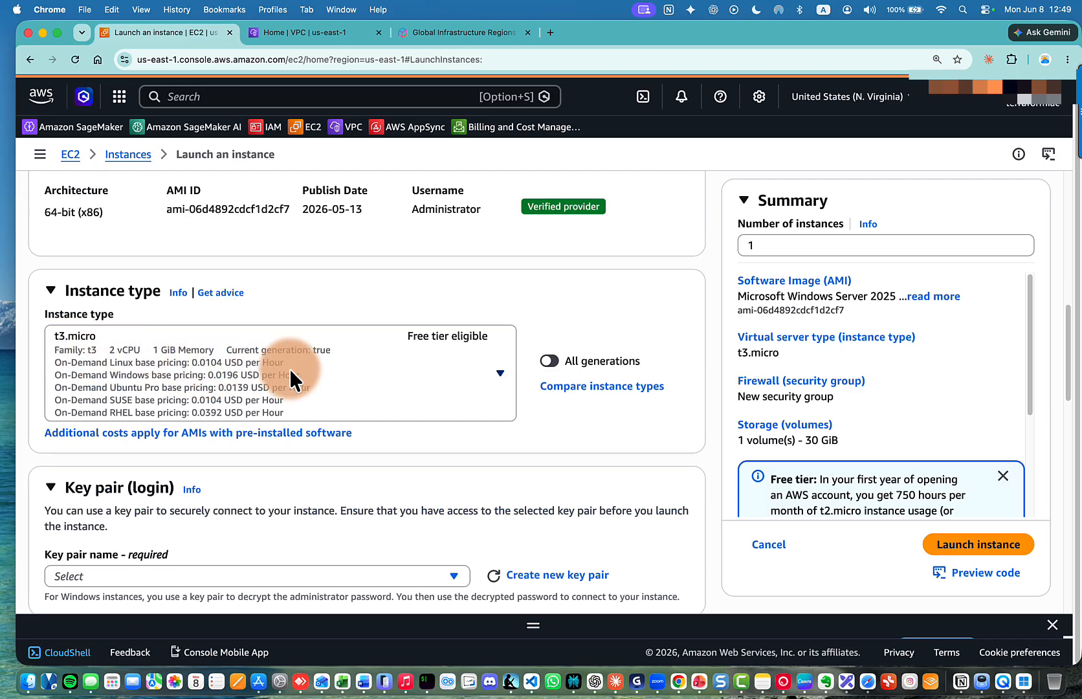
Step: Look through the available instance types and their pricing, keeping t3.micro
{"action": "scroll", "coordinate": [291, 374], "scroll_direction": "down", "scroll_amount": 3}
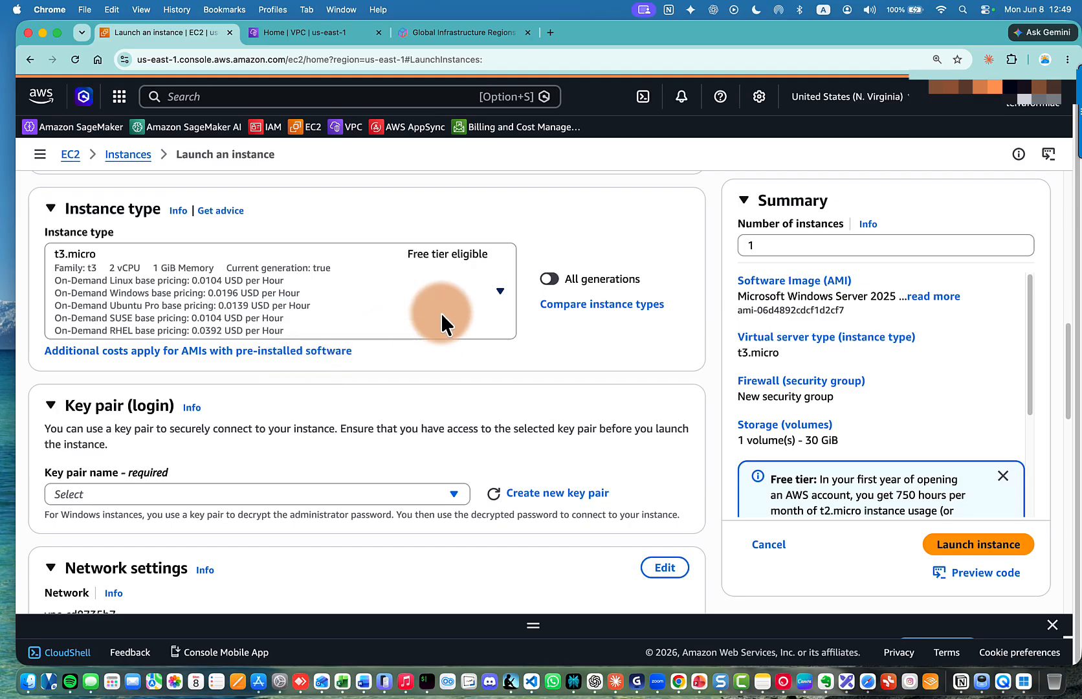
{"action": "left_click", "coordinate": [500, 291]}
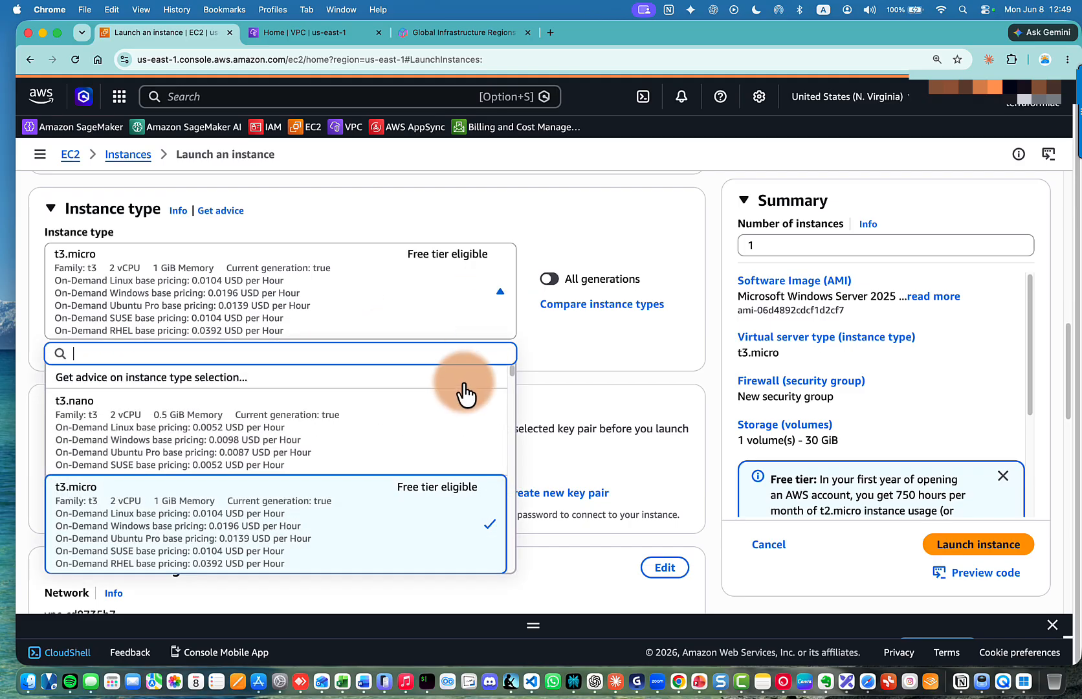
{"action": "scroll", "coordinate": [465, 388], "scroll_direction": "down", "scroll_amount": 5}
{"action": "scroll", "coordinate": [464, 394], "scroll_direction": "down", "scroll_amount": 10}
{"action": "scroll", "coordinate": [464, 394], "scroll_direction": "up", "scroll_amount": 20}
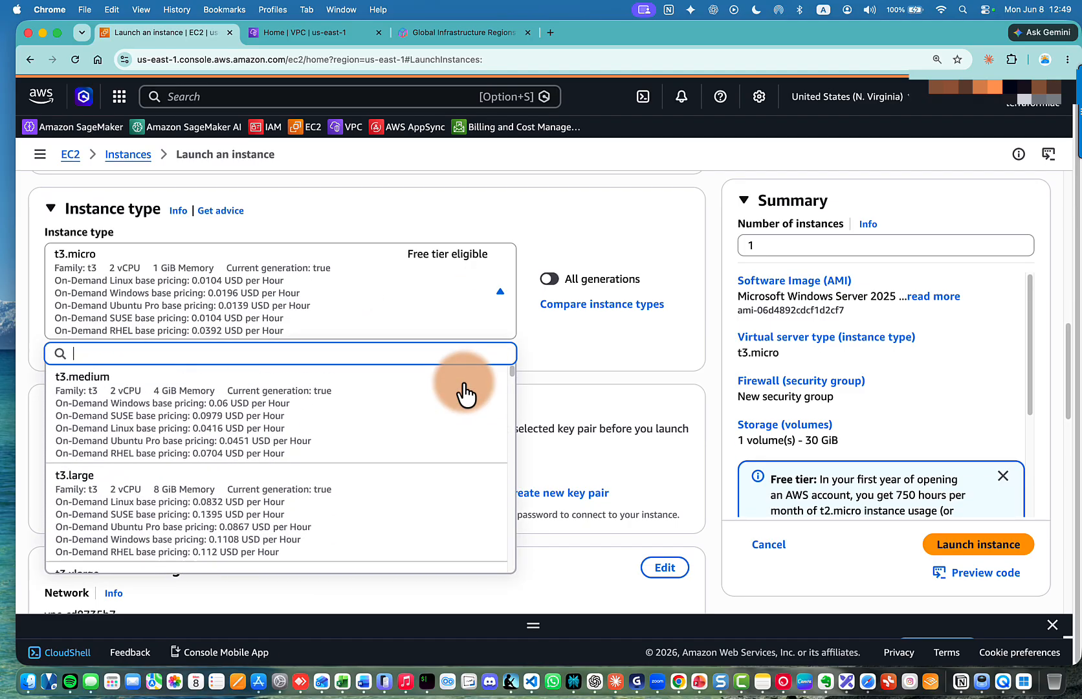
{"action": "scroll", "coordinate": [469, 391], "scroll_direction": "up", "scroll_amount": 3}
{"action": "scroll", "coordinate": [528, 414], "scroll_direction": "down", "scroll_amount": 6}
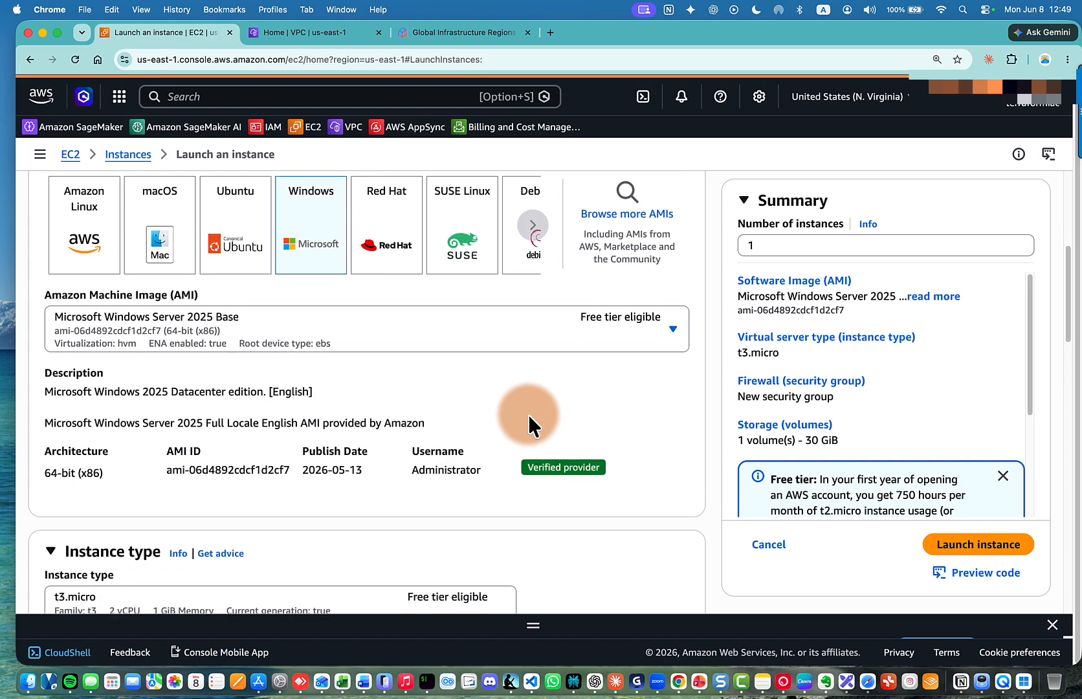
{"action": "scroll", "coordinate": [528, 414], "scroll_direction": "down", "scroll_amount": 4}
{"action": "left_click", "coordinate": [546, 369]}
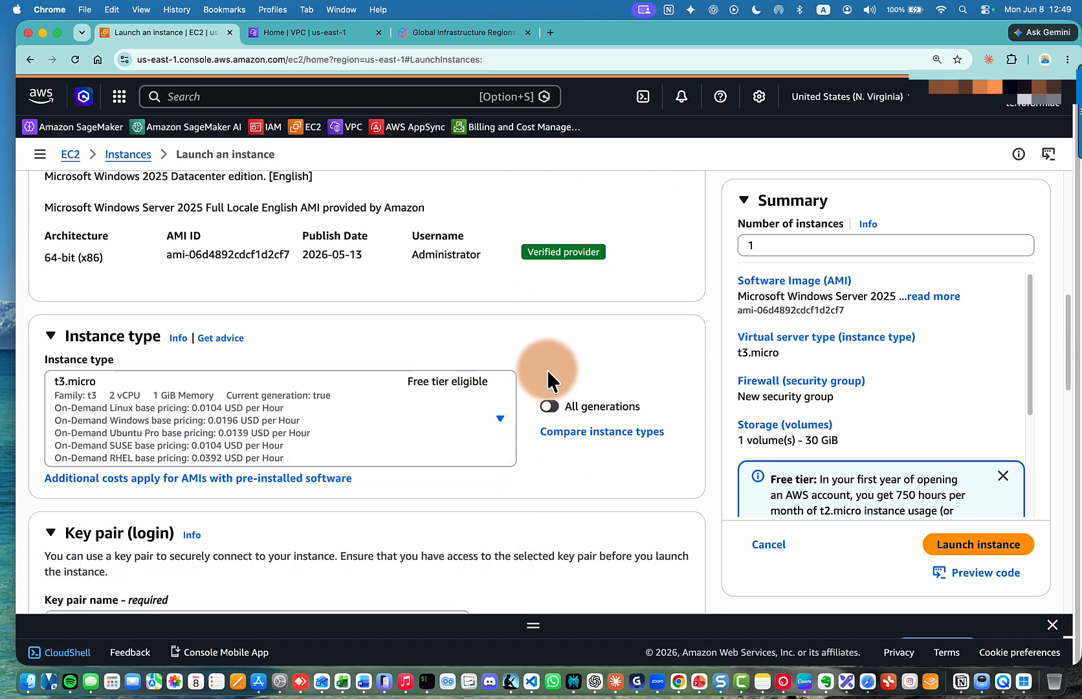
{"action": "scroll", "coordinate": [407, 400], "scroll_direction": "down", "scroll_amount": 1}
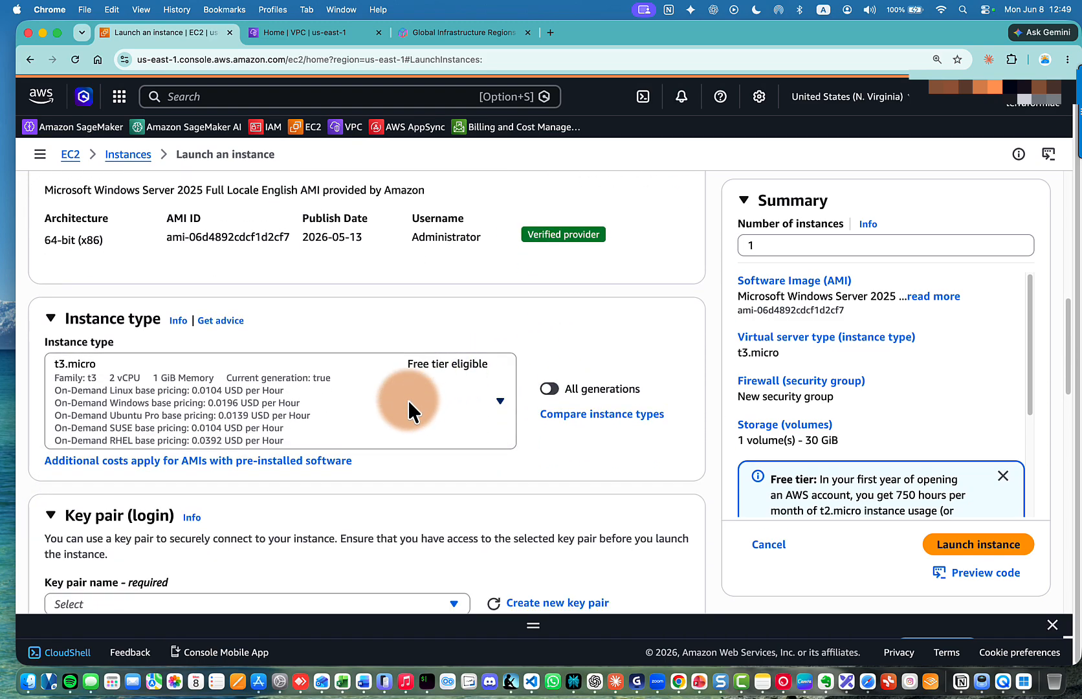
Step: Select the existing my-project key pair for the instance login
{"action": "scroll", "coordinate": [407, 400], "scroll_direction": "down", "scroll_amount": 5}
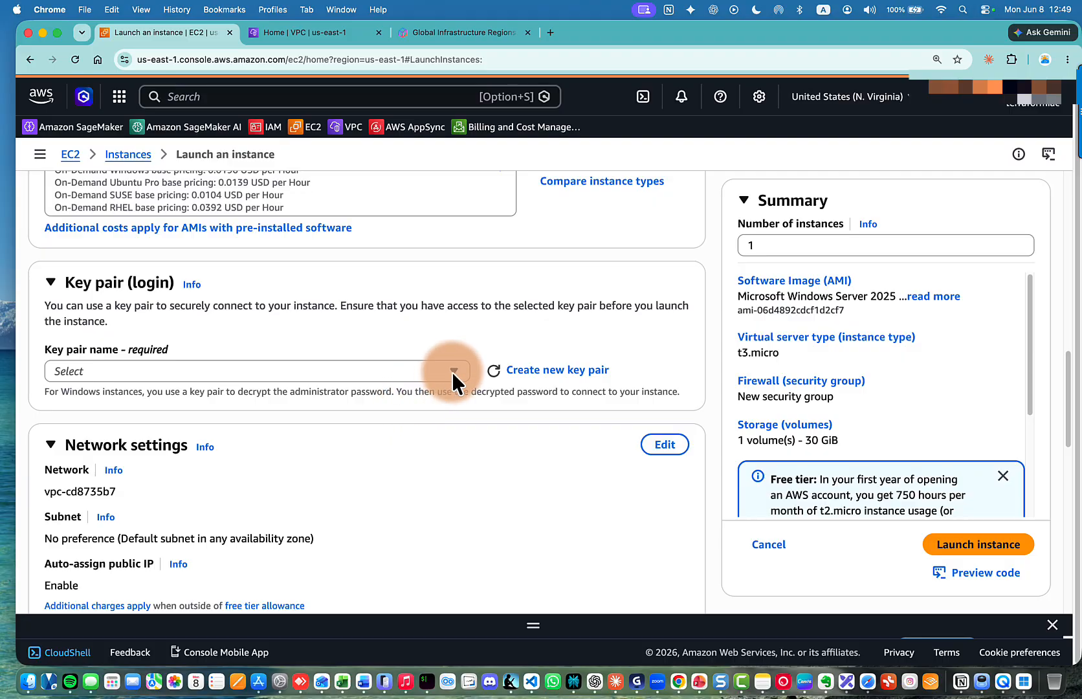
{"action": "left_click", "coordinate": [453, 372]}
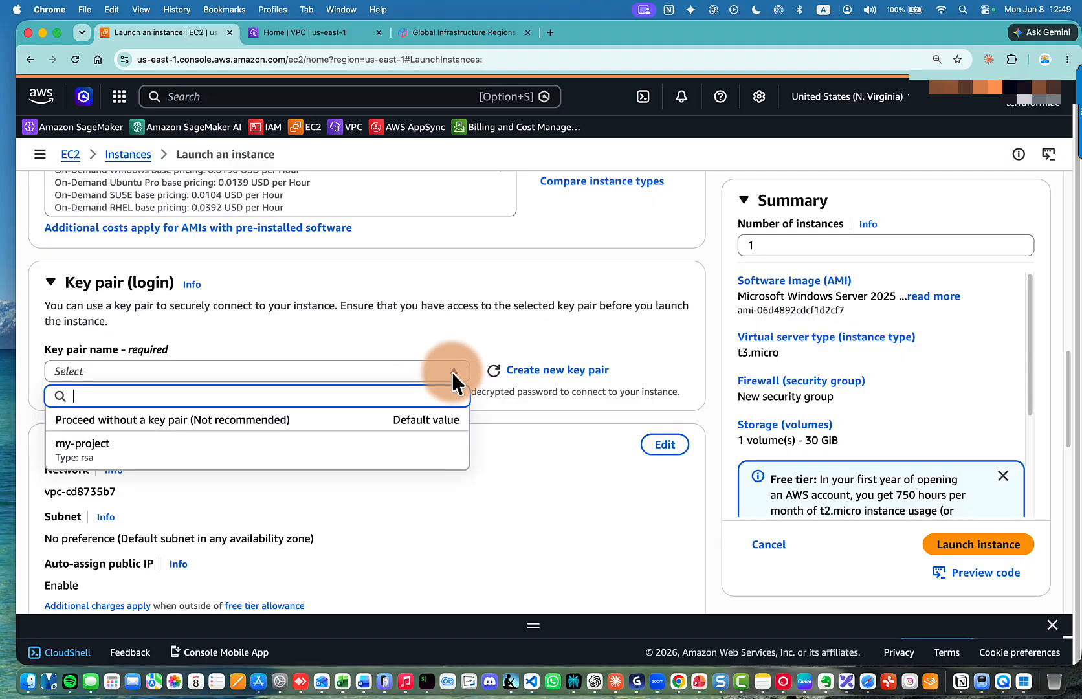
{"action": "left_click", "coordinate": [97, 451]}
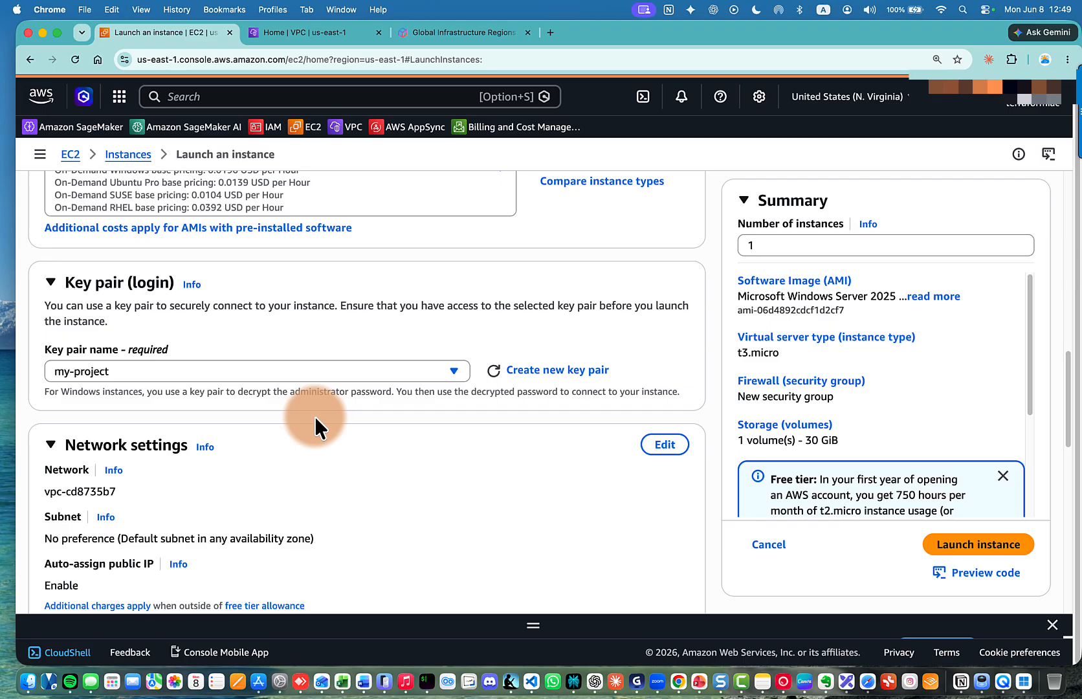
Step: Restrict the new security group's RDP traffic source to My IP and review the storage configuration
{"action": "scroll", "coordinate": [314, 416], "scroll_direction": "down", "scroll_amount": 3}
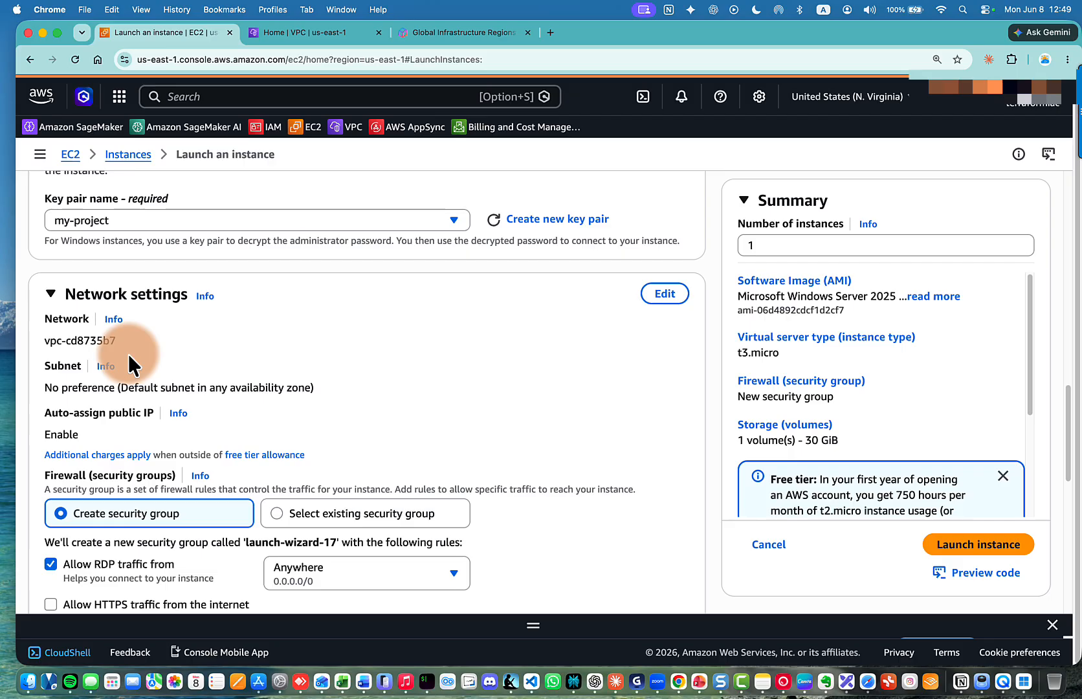
{"action": "scroll", "coordinate": [129, 354], "scroll_direction": "down", "scroll_amount": 4}
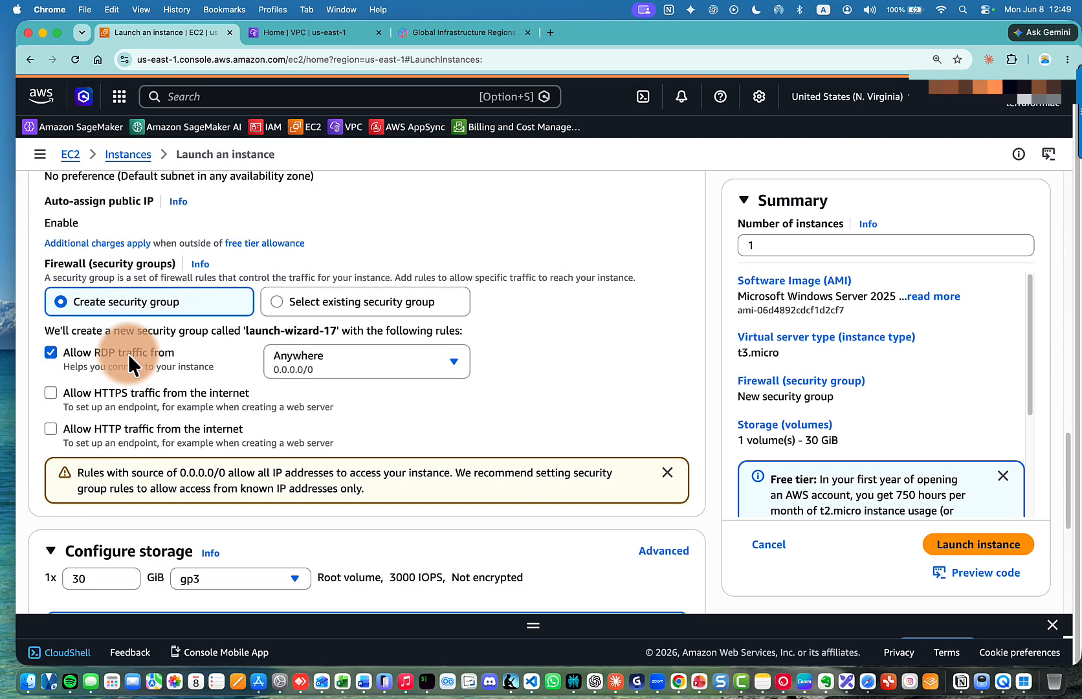
{"action": "left_click", "coordinate": [453, 370]}
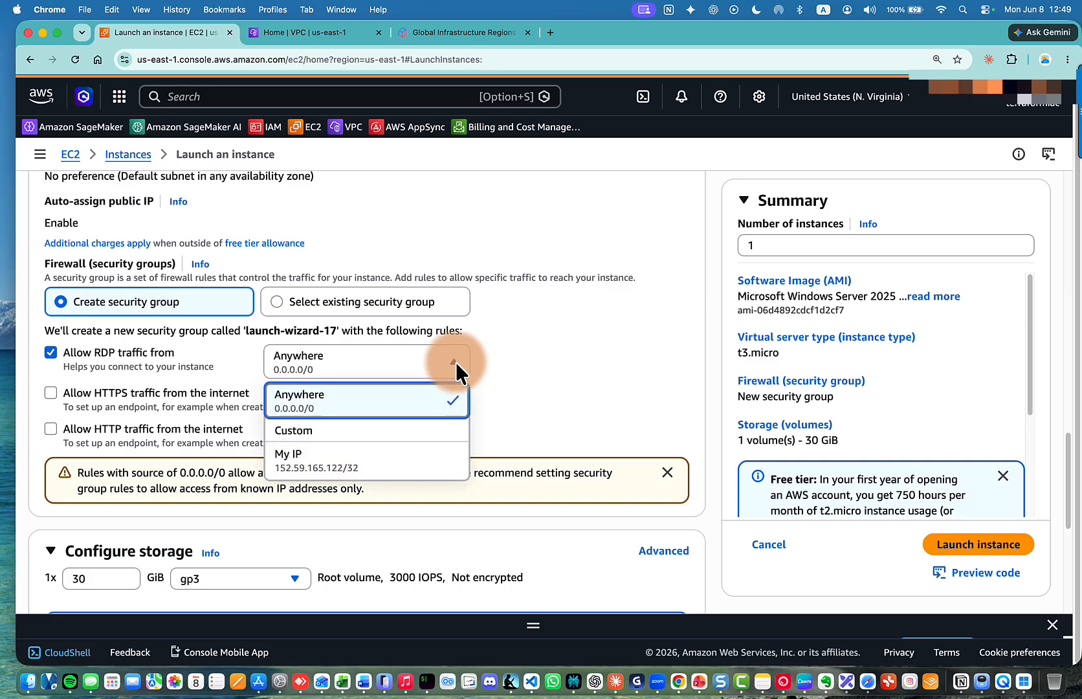
{"action": "left_click", "coordinate": [362, 463]}
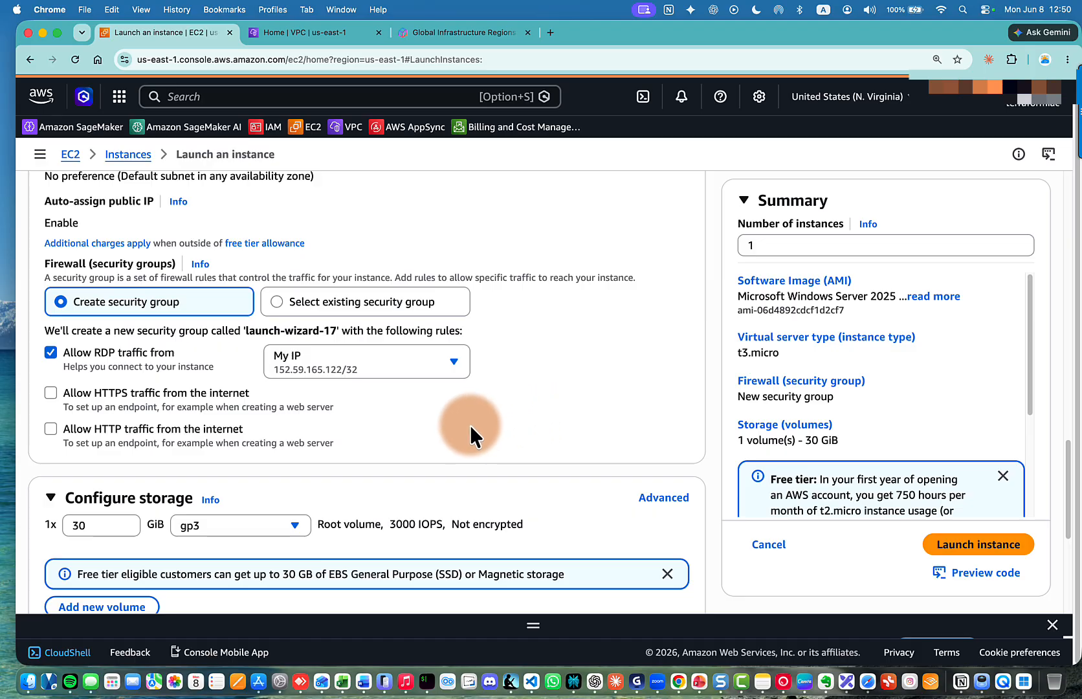
{"action": "scroll", "coordinate": [469, 425], "scroll_direction": "down", "scroll_amount": 4}
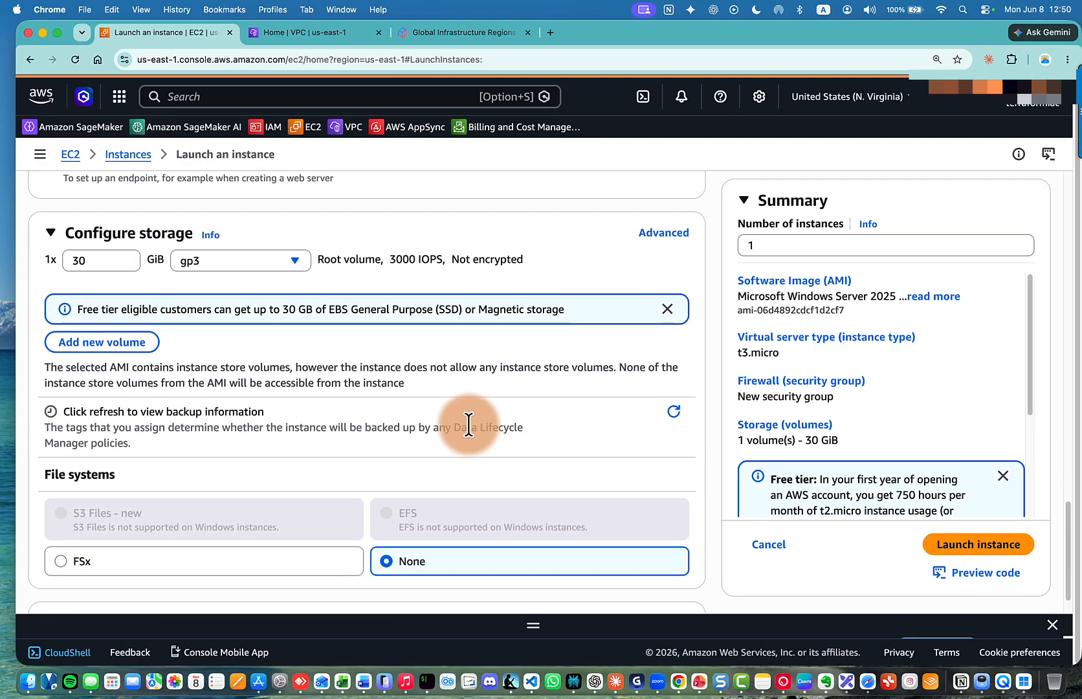
Step: Review the RDP rule and storage configuration, and the instance type, security group and volume entries in the launch summary
{"action": "scroll", "coordinate": [139, 252], "scroll_direction": "up", "scroll_amount": 4}
{"action": "scroll", "coordinate": [108, 303], "scroll_direction": "down", "scroll_amount": 5}
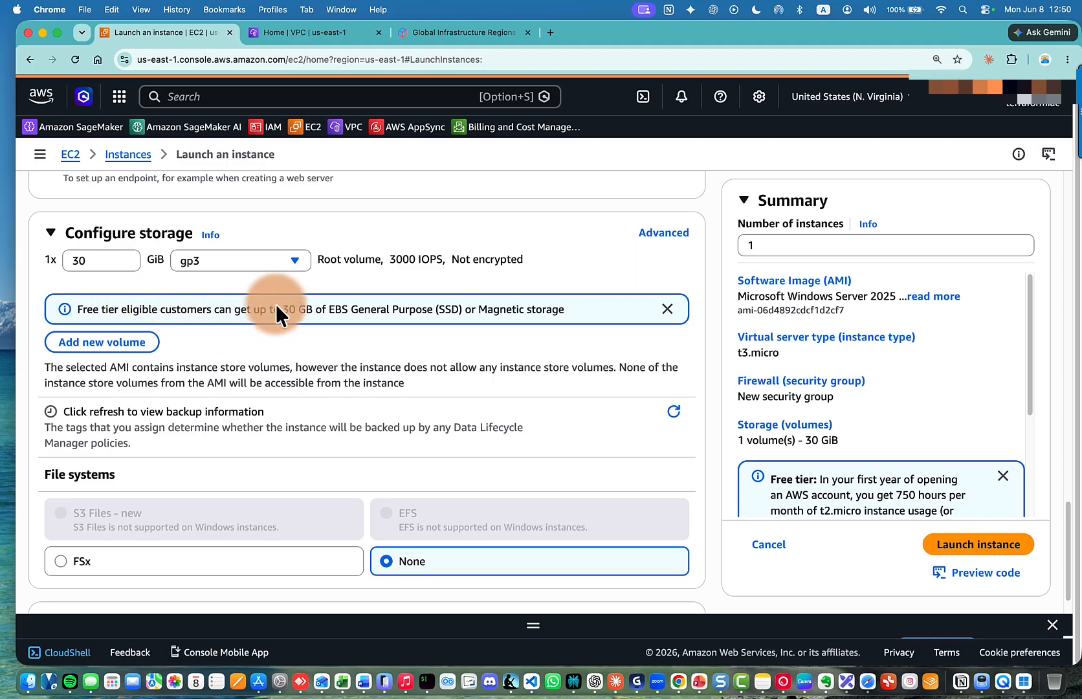
{"action": "scroll", "coordinate": [274, 224], "scroll_direction": "up", "scroll_amount": 3}
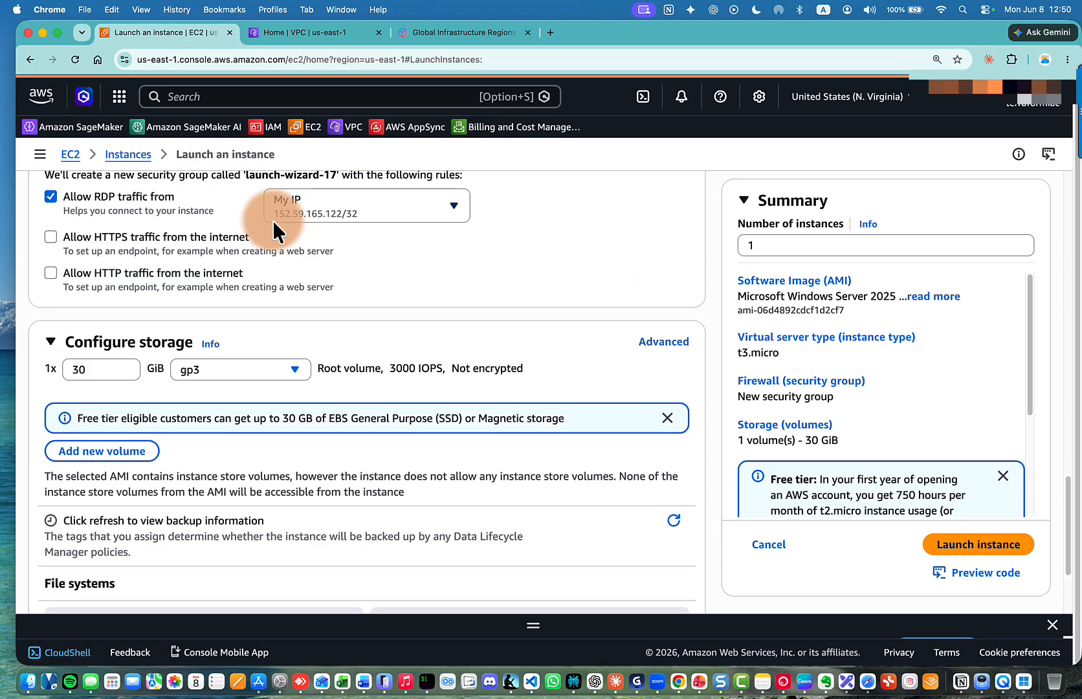
{"action": "scroll", "coordinate": [274, 223], "scroll_direction": "up", "scroll_amount": 1}
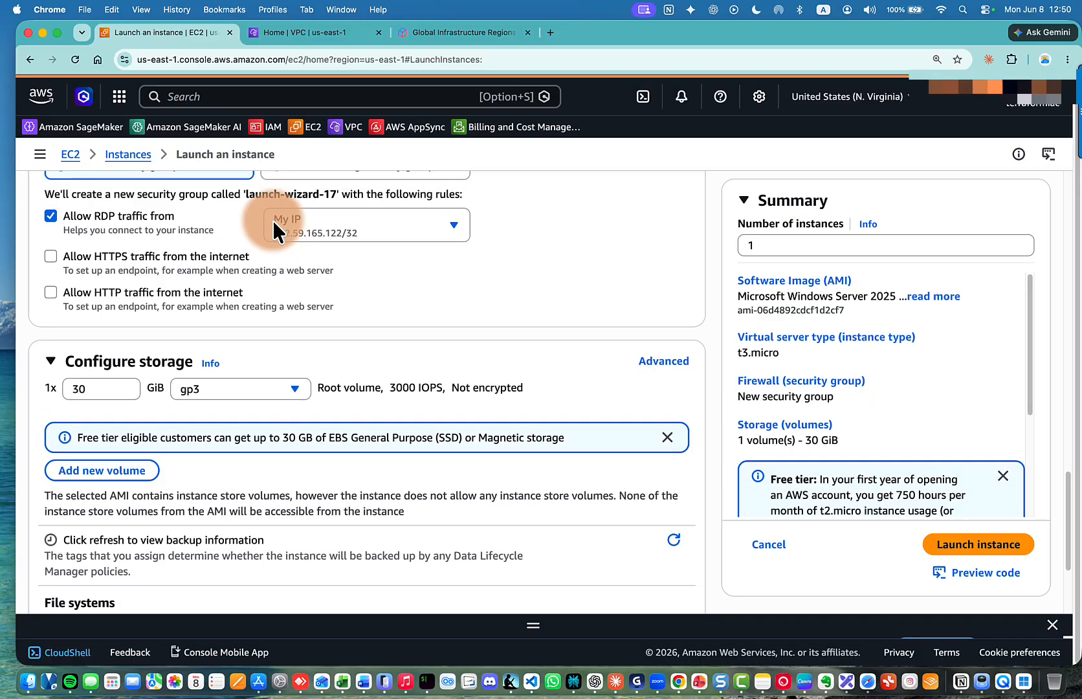
{"action": "scroll", "coordinate": [333, 367], "scroll_direction": "down", "scroll_amount": 5}
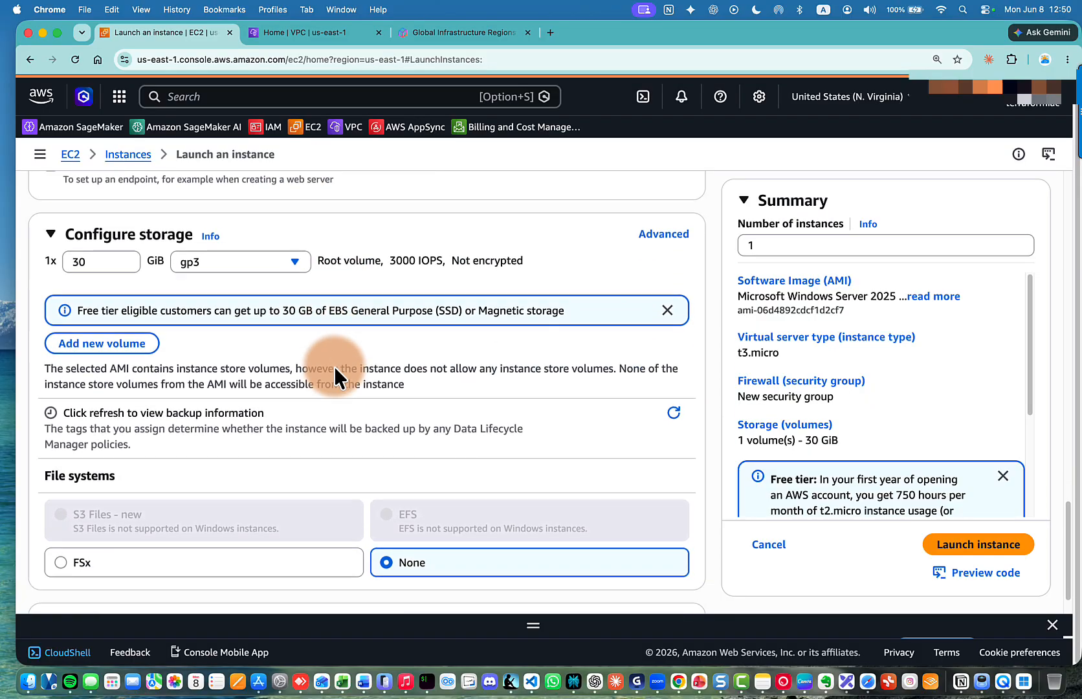
{"action": "scroll", "coordinate": [334, 366], "scroll_direction": "up", "scroll_amount": 1}
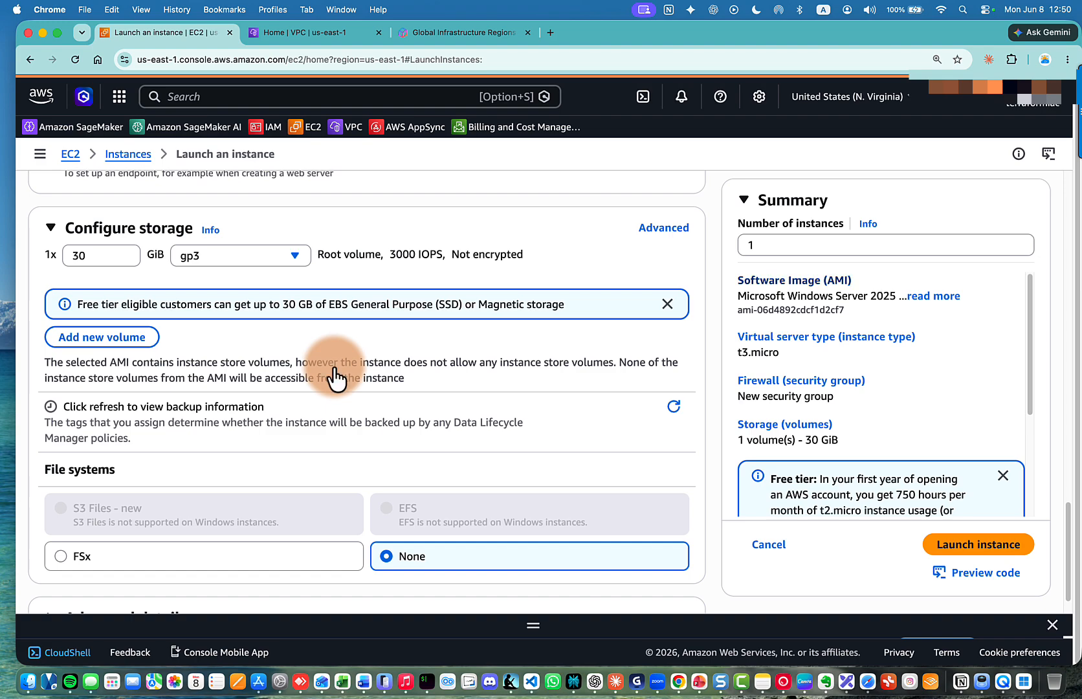
{"action": "left_click_drag", "start_coordinate": [738, 352], "coordinate": [788, 358]}
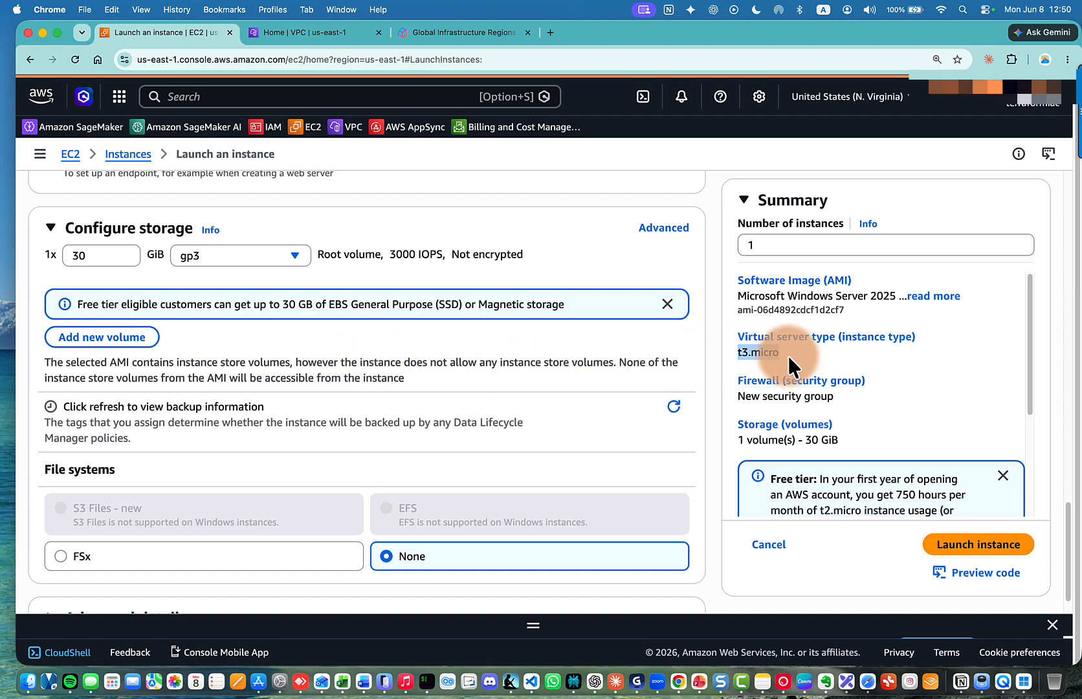
{"action": "scroll", "coordinate": [791, 353], "scroll_direction": "down", "scroll_amount": 3}
{"action": "left_click_drag", "start_coordinate": [743, 313], "coordinate": [835, 317]}
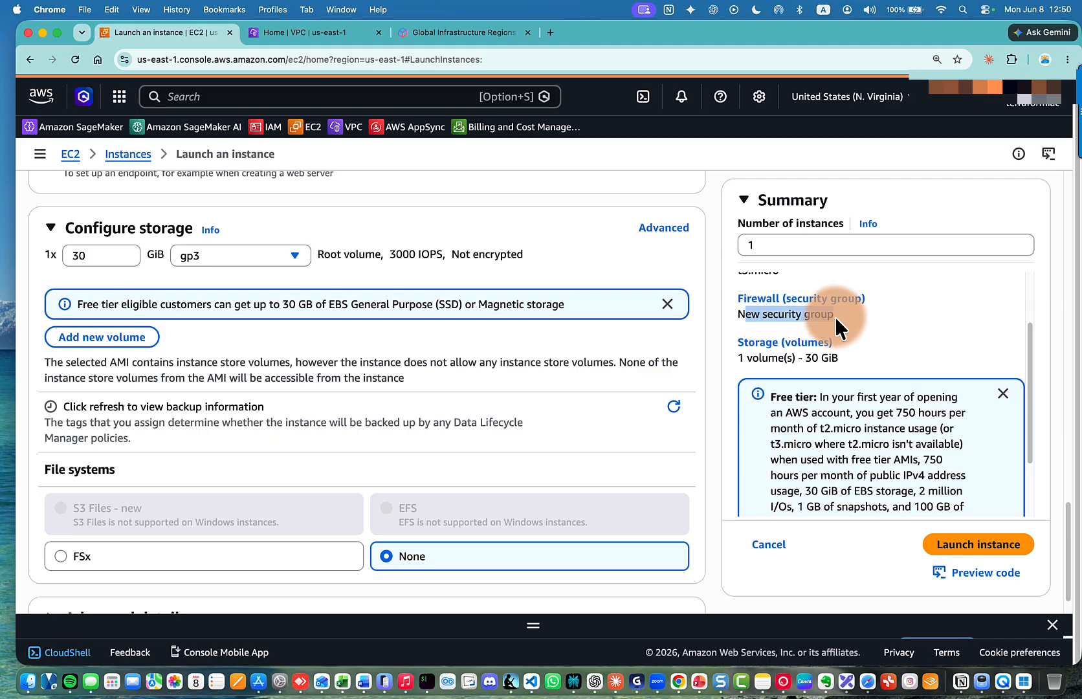
{"action": "left_click_drag", "start_coordinate": [737, 357], "coordinate": [839, 360]}
Step: Recheck the network, instance type and key pair settings of the instance before launching
{"action": "scroll", "coordinate": [495, 373], "scroll_direction": "up", "scroll_amount": 8}
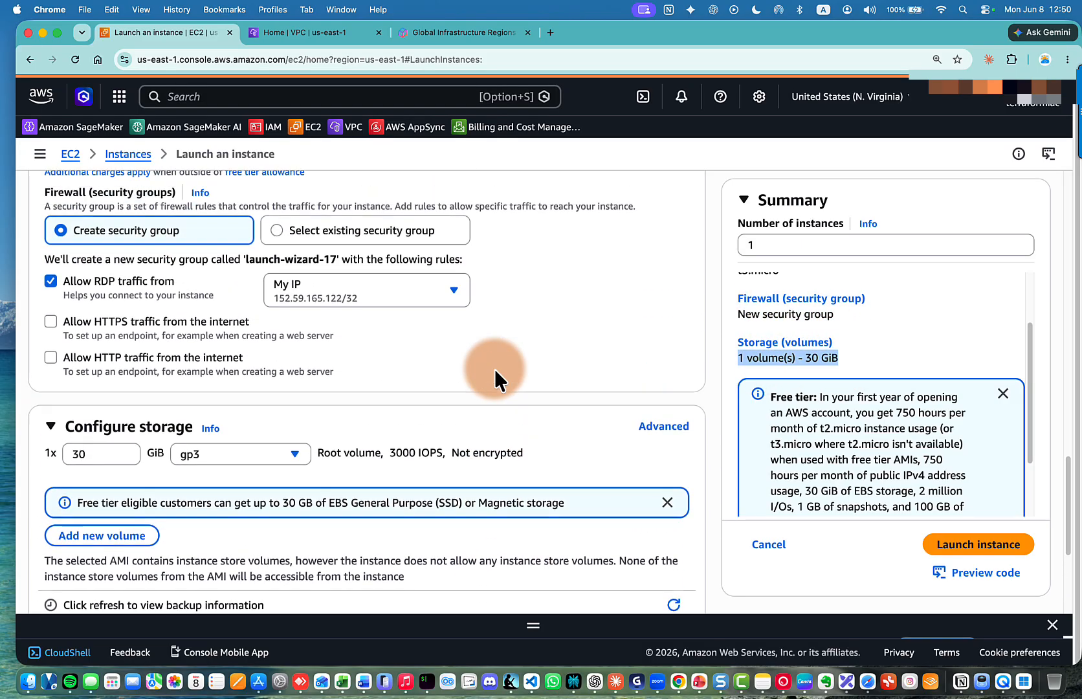
{"action": "scroll", "coordinate": [495, 371], "scroll_direction": "down", "scroll_amount": 9}
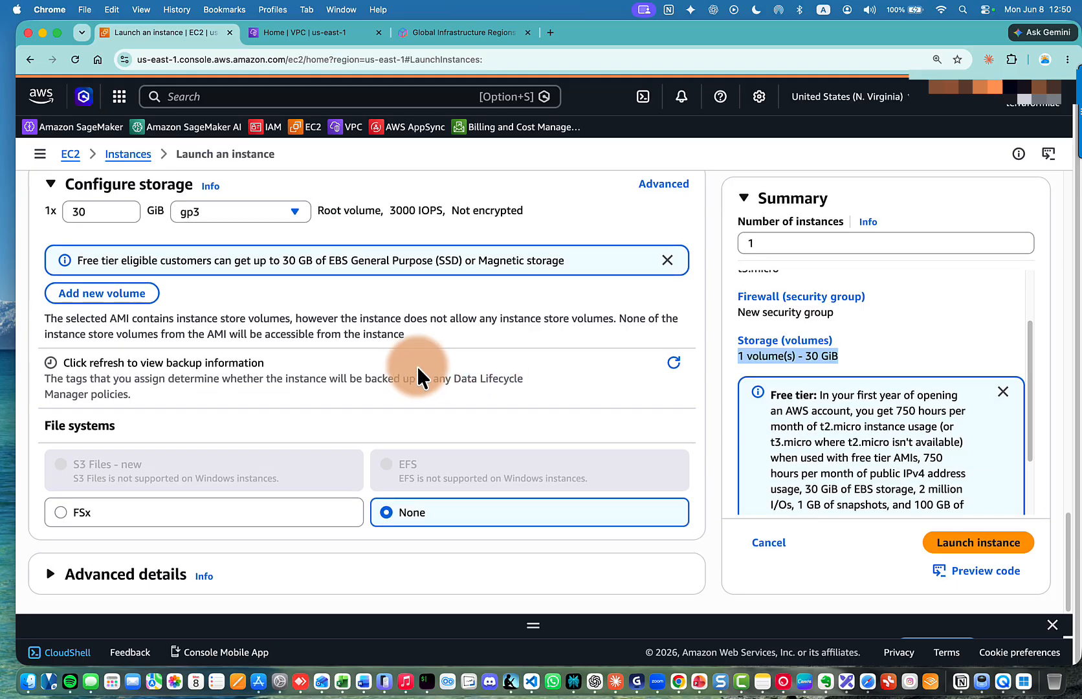
{"action": "scroll", "coordinate": [417, 367], "scroll_direction": "up", "scroll_amount": 15}
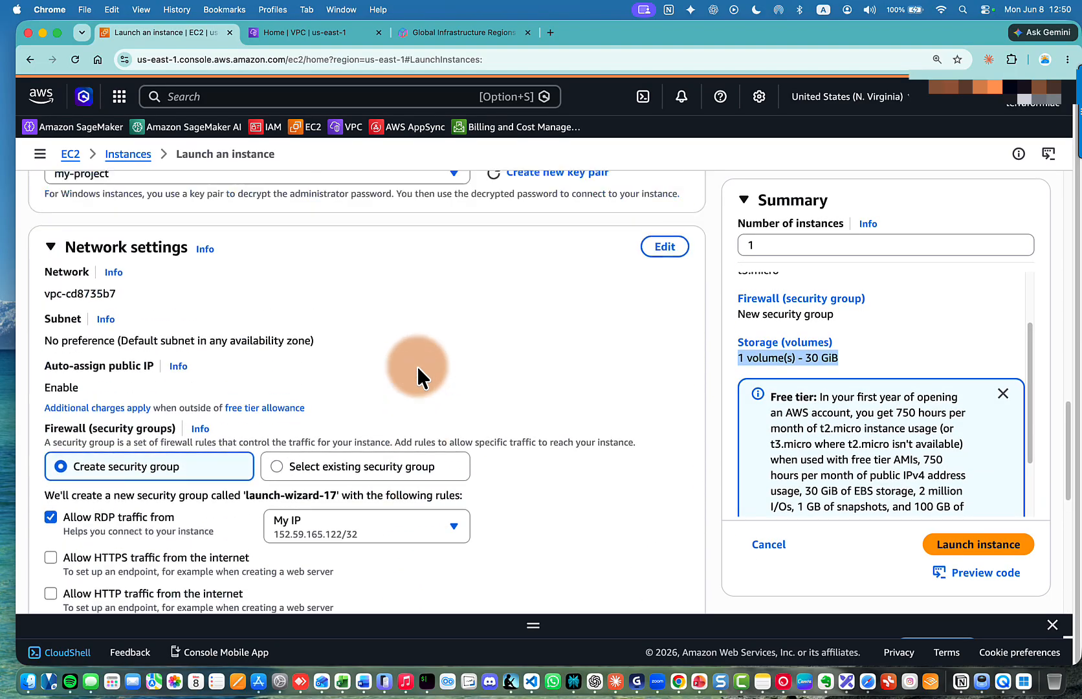
{"action": "scroll", "coordinate": [416, 367], "scroll_direction": "up", "scroll_amount": 3}
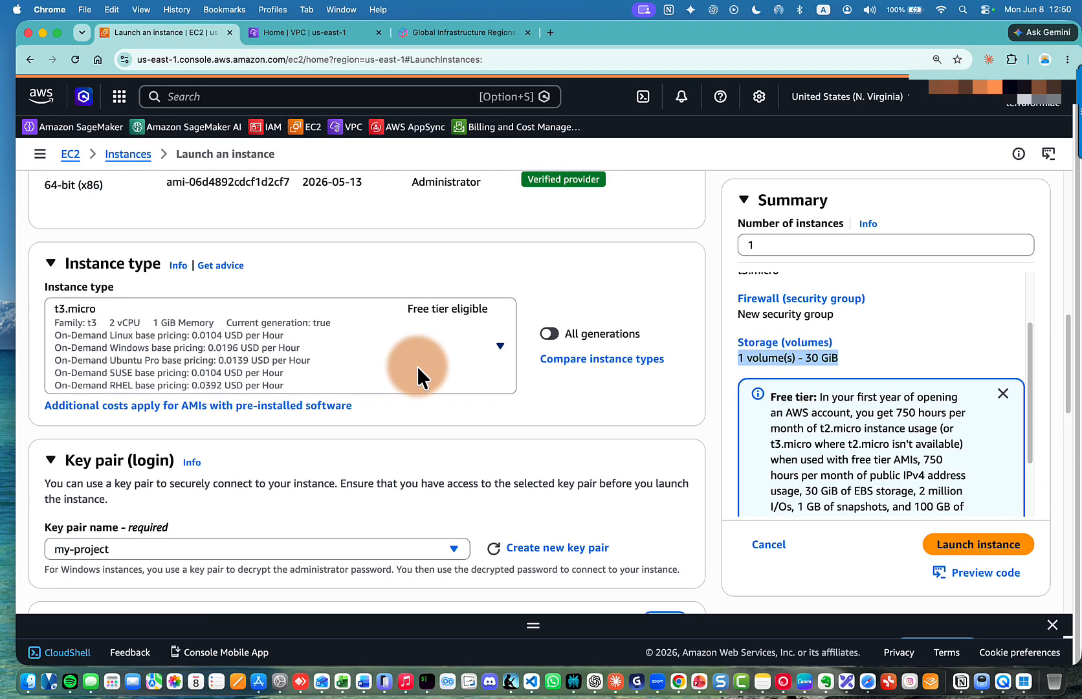
{"action": "scroll", "coordinate": [417, 366], "scroll_direction": "down", "scroll_amount": 3}
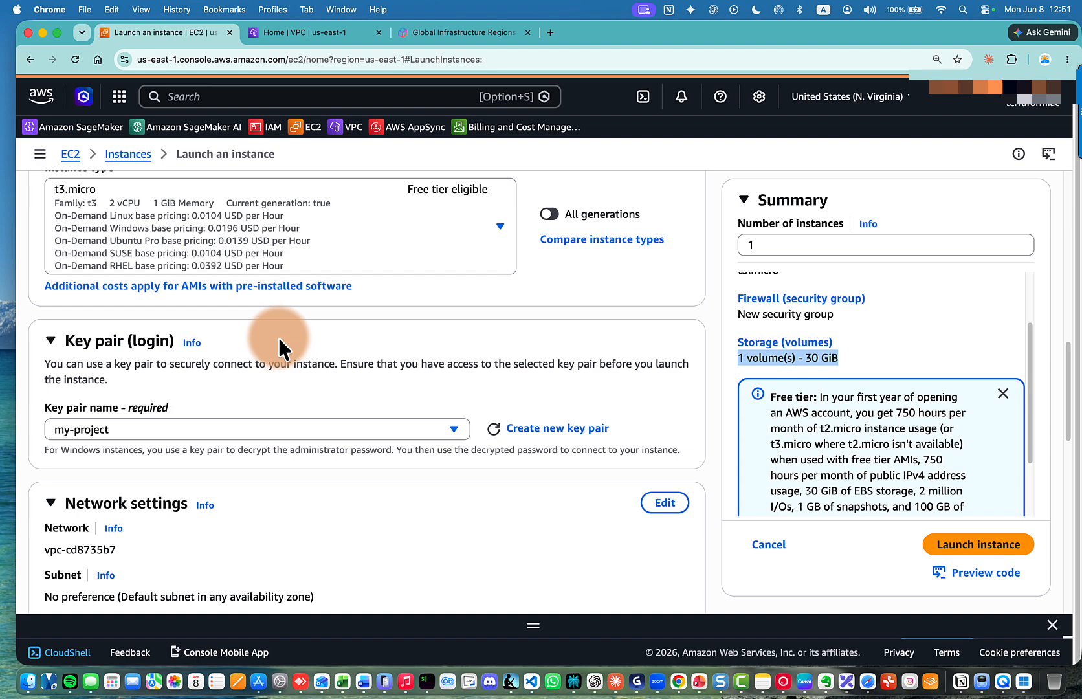
{"action": "scroll", "coordinate": [370, 329], "scroll_direction": "down", "scroll_amount": 3}
{"action": "scroll", "coordinate": [370, 329], "scroll_direction": "up", "scroll_amount": 5}
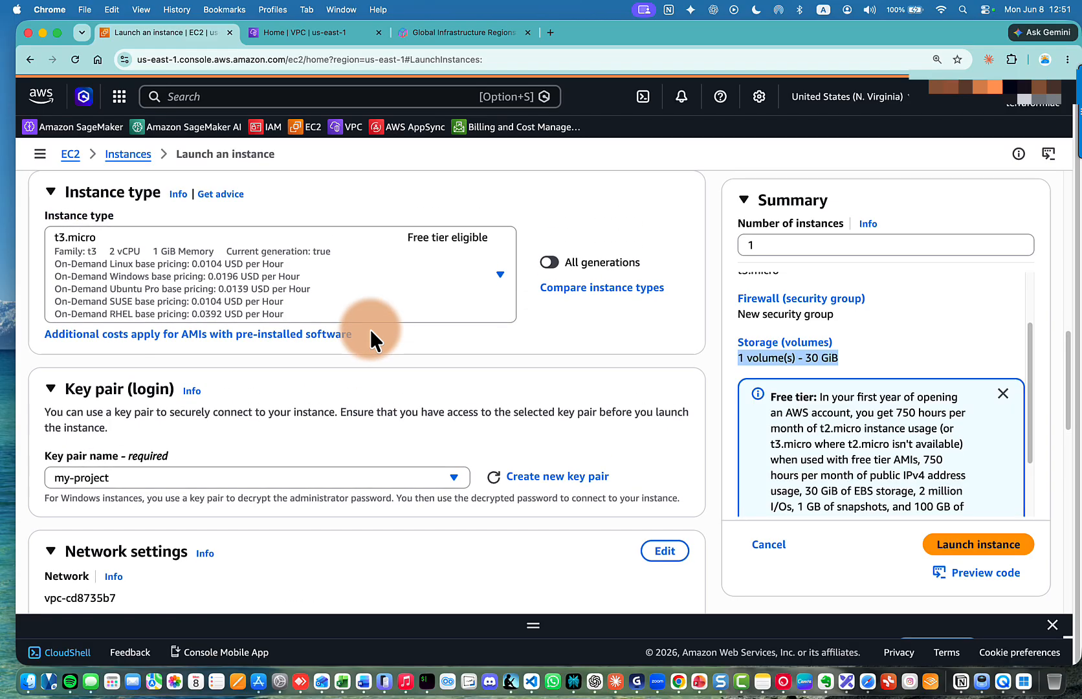
{"action": "scroll", "coordinate": [370, 330], "scroll_direction": "up", "scroll_amount": 2}
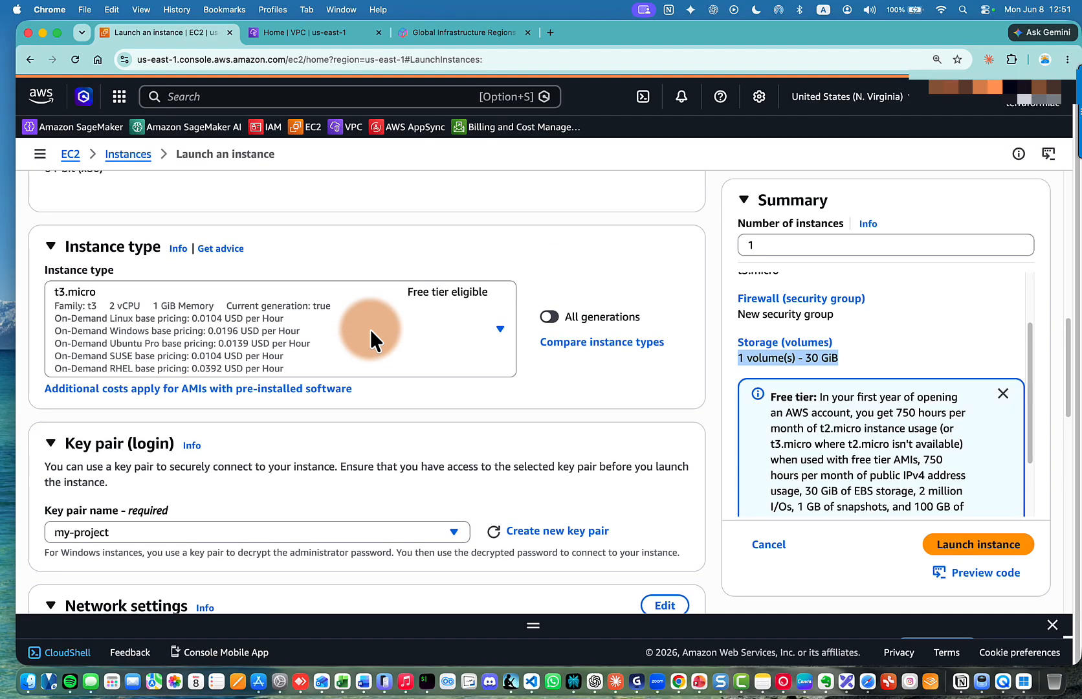
{"action": "scroll", "coordinate": [370, 329], "scroll_direction": "down", "scroll_amount": 1}
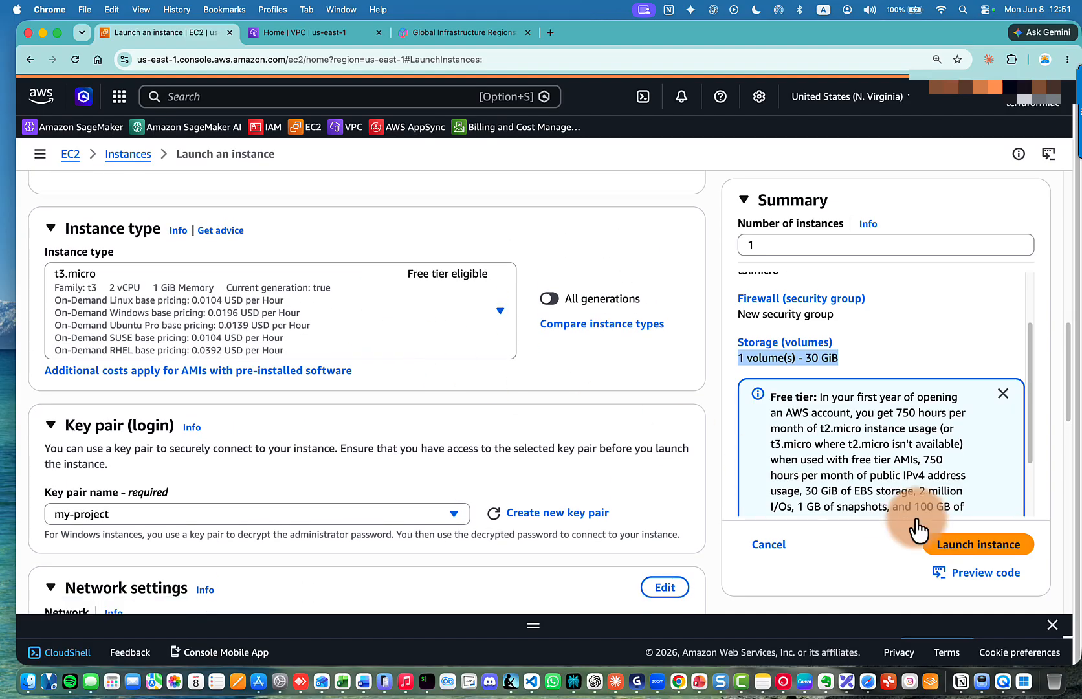
Step: Launch the configured instance and open the list of EC2 instances
{"action": "left_click", "coordinate": [978, 544]}
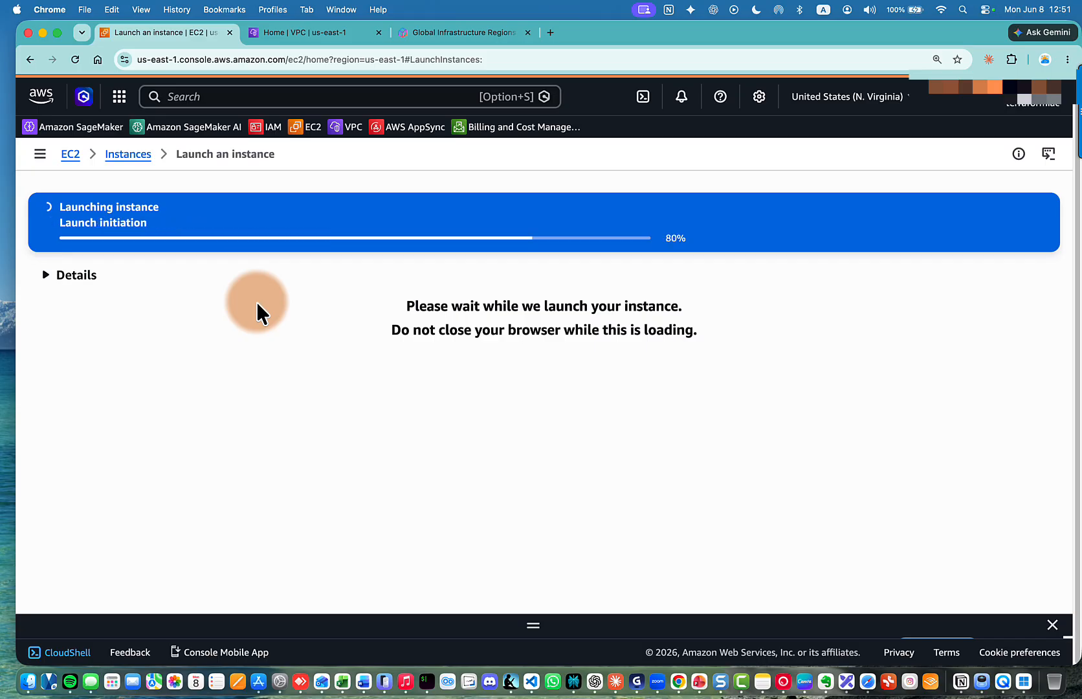
{"action": "left_click_drag", "start_coordinate": [68, 223], "coordinate": [233, 226]}
{"action": "left_click", "coordinate": [132, 155]}
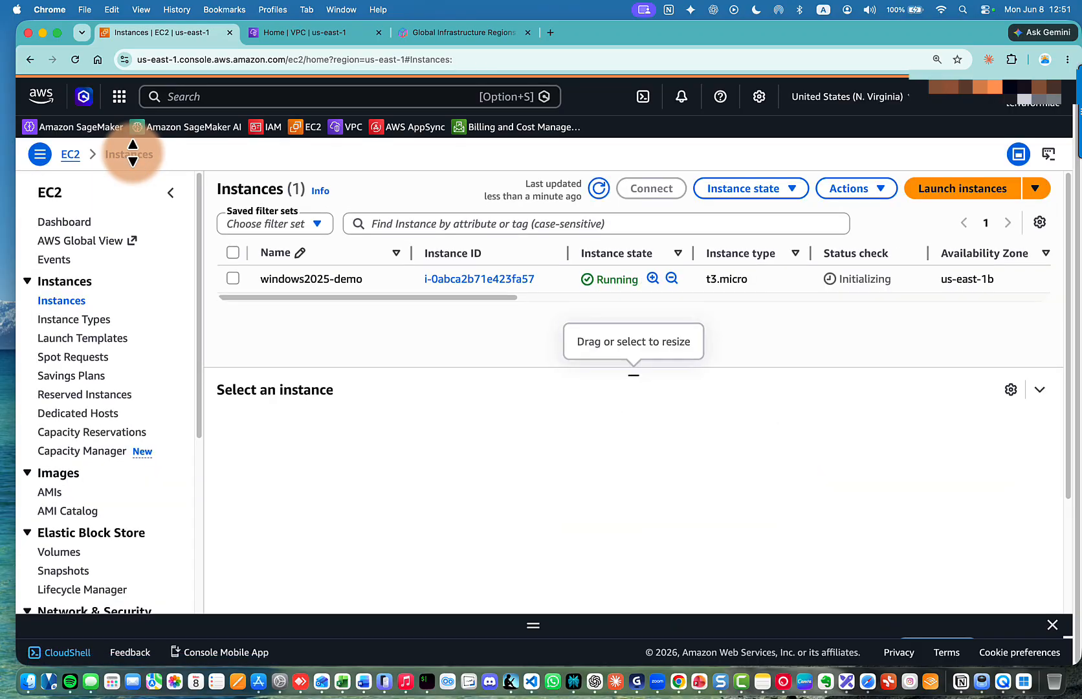
Step: Select the windows2025-demo instance and look over its state, status check and address columns
{"action": "left_click_drag", "start_coordinate": [502, 299], "coordinate": [586, 299]}
{"action": "left_click_drag", "start_coordinate": [683, 280], "coordinate": [634, 280]}
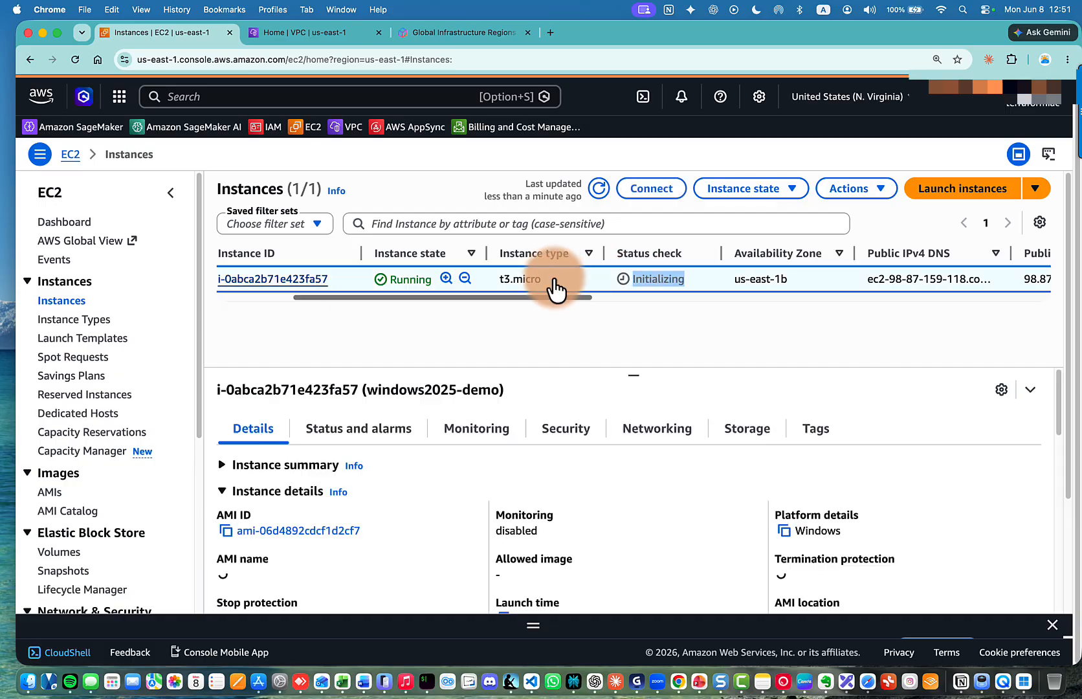
{"action": "left_click_drag", "start_coordinate": [321, 290], "coordinate": [231, 291]}
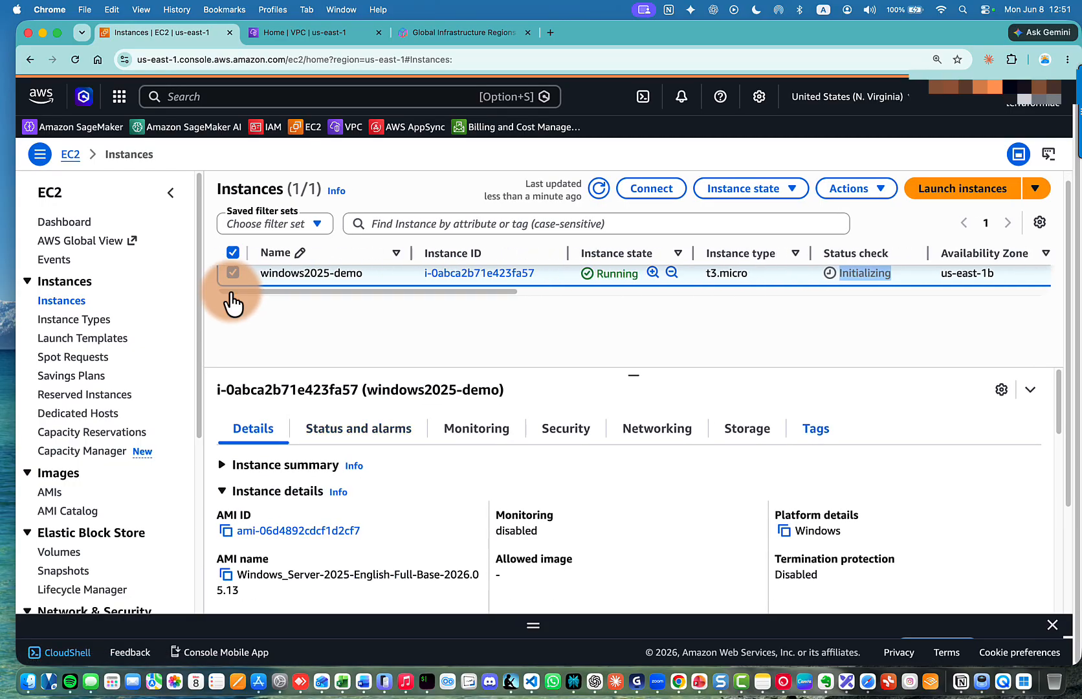
Step: Check the system and instance status checks of windows2025-demo under its status and alarms information
{"action": "left_click", "coordinate": [364, 438]}
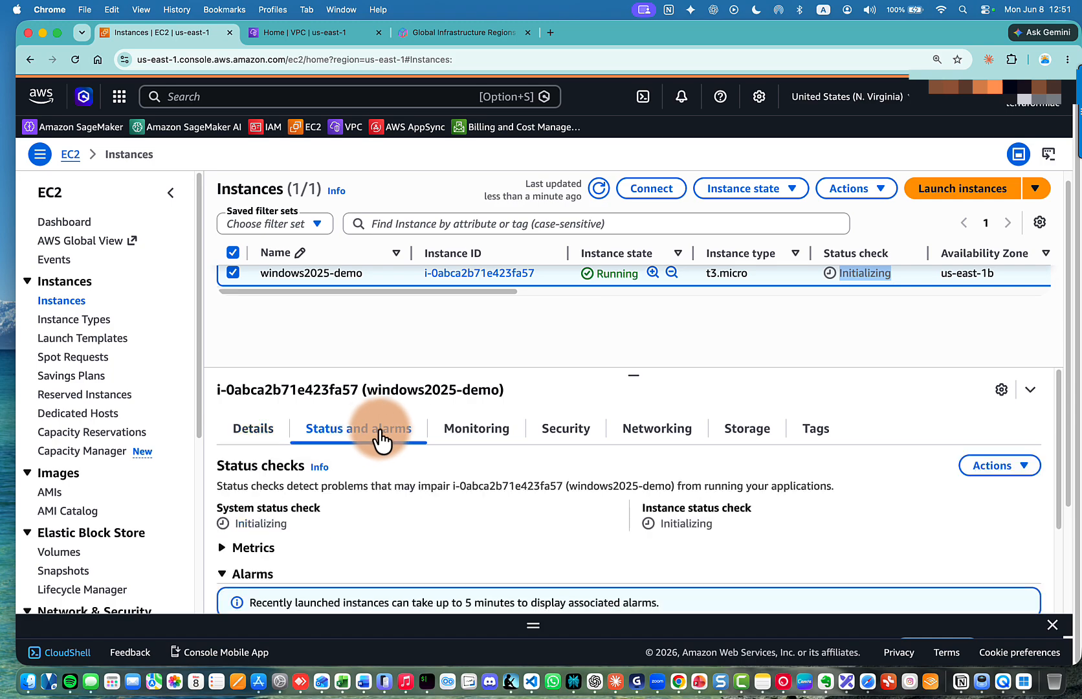
{"action": "scroll", "coordinate": [386, 438], "scroll_direction": "down", "scroll_amount": 2}
{"action": "scroll", "coordinate": [386, 429], "scroll_direction": "up", "scroll_amount": 2}
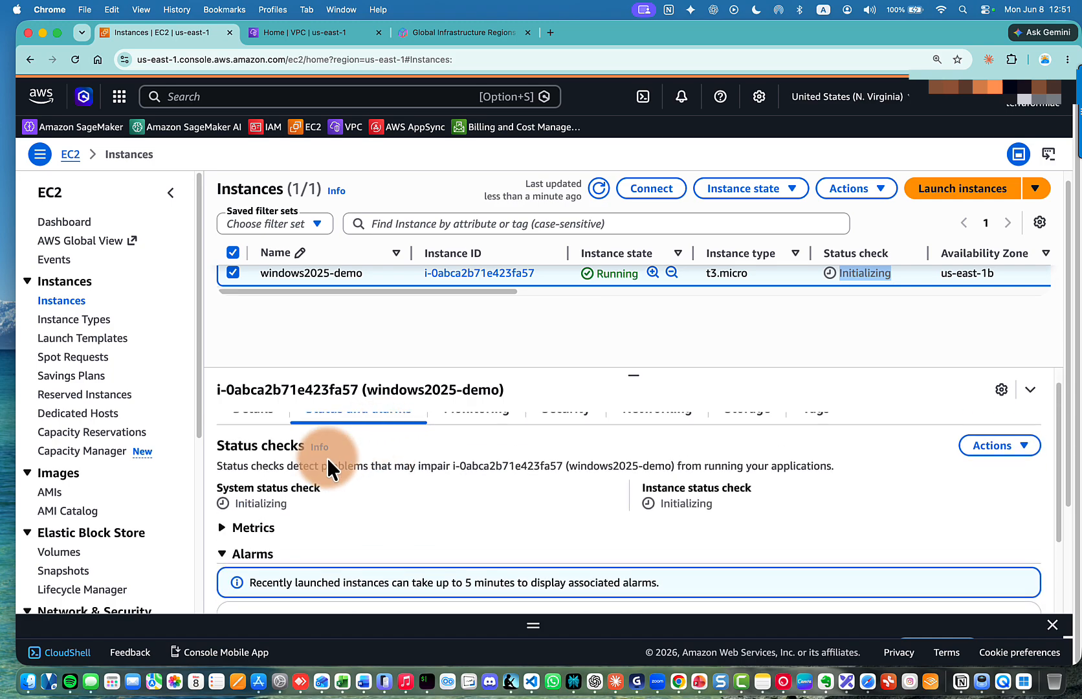
{"action": "left_click_drag", "start_coordinate": [235, 504], "coordinate": [290, 506]}
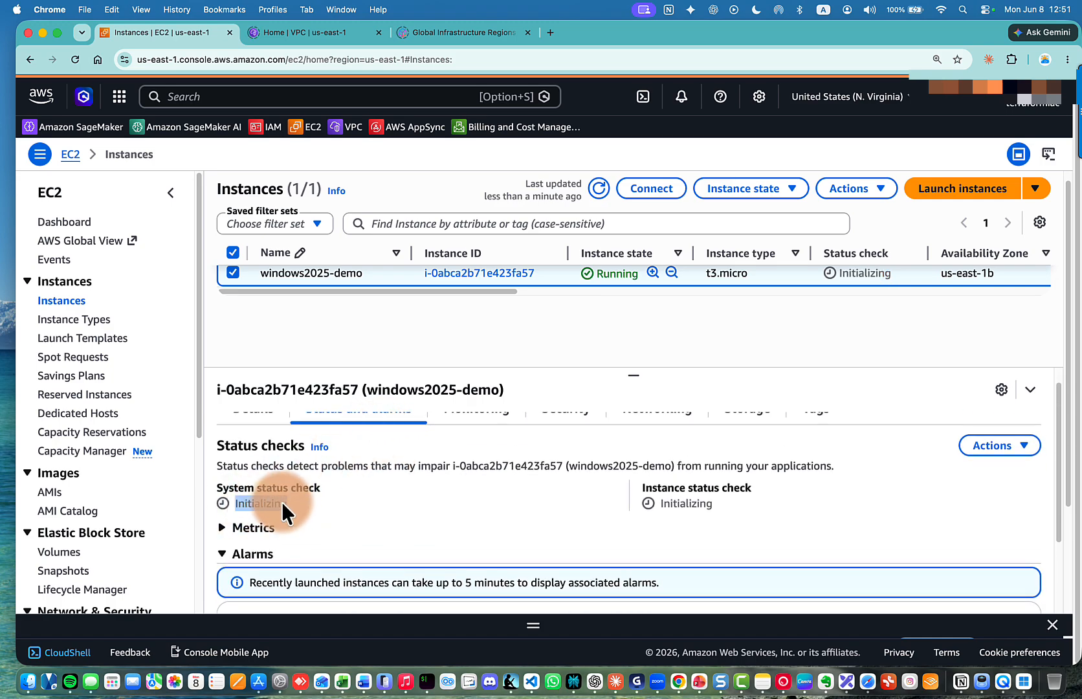
{"action": "left_click", "coordinate": [292, 503]}
{"action": "left_click_drag", "start_coordinate": [657, 503], "coordinate": [740, 504]}
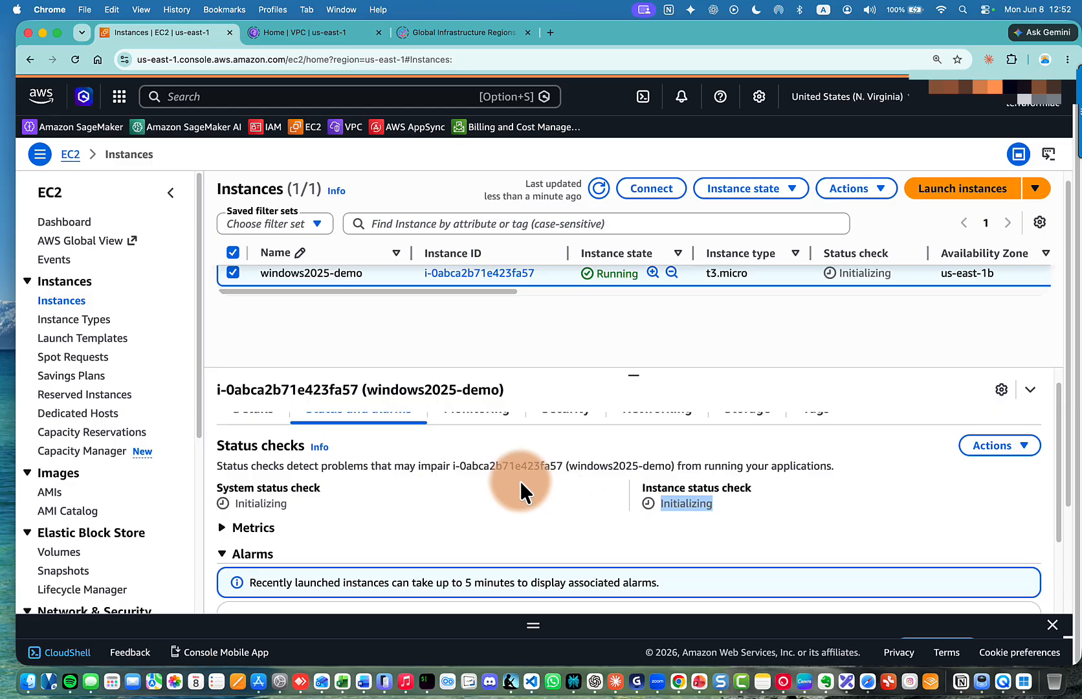
Step: Switch to the App Store's results for Microsoft Remote Desktop and open Windows App from there
{"action": "left_click", "coordinate": [569, 347]}
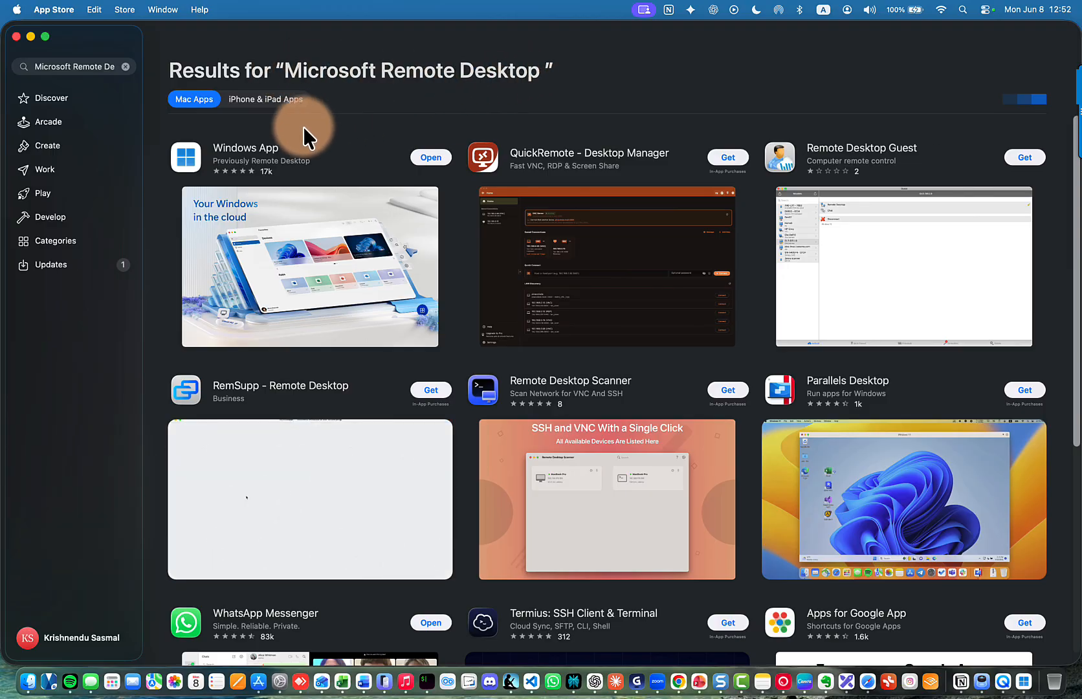
{"action": "left_click", "coordinate": [285, 146]}
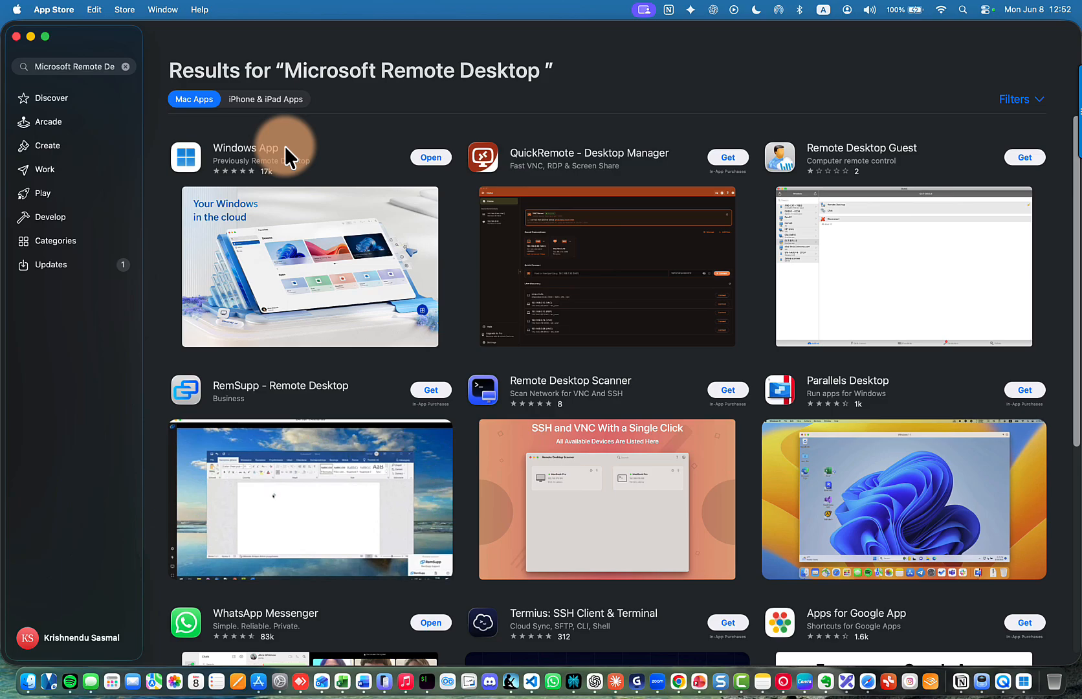
{"action": "left_click", "coordinate": [431, 157]}
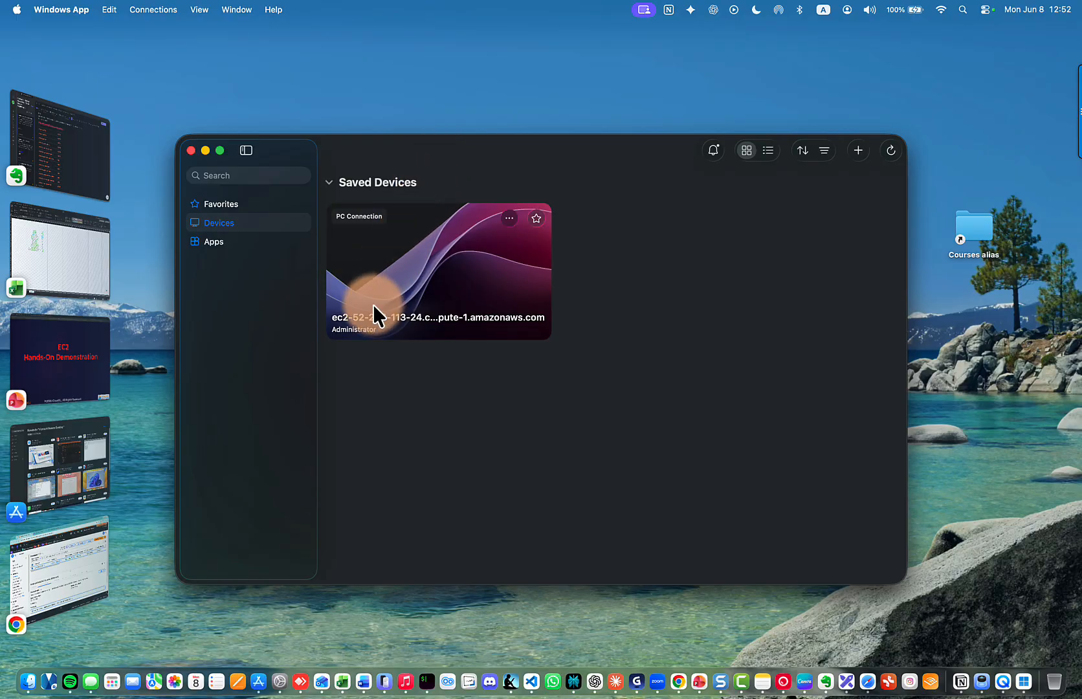
Step: Delete the saved EC2 PC connection and start adding a new PC connection
{"action": "left_click", "coordinate": [858, 151]}
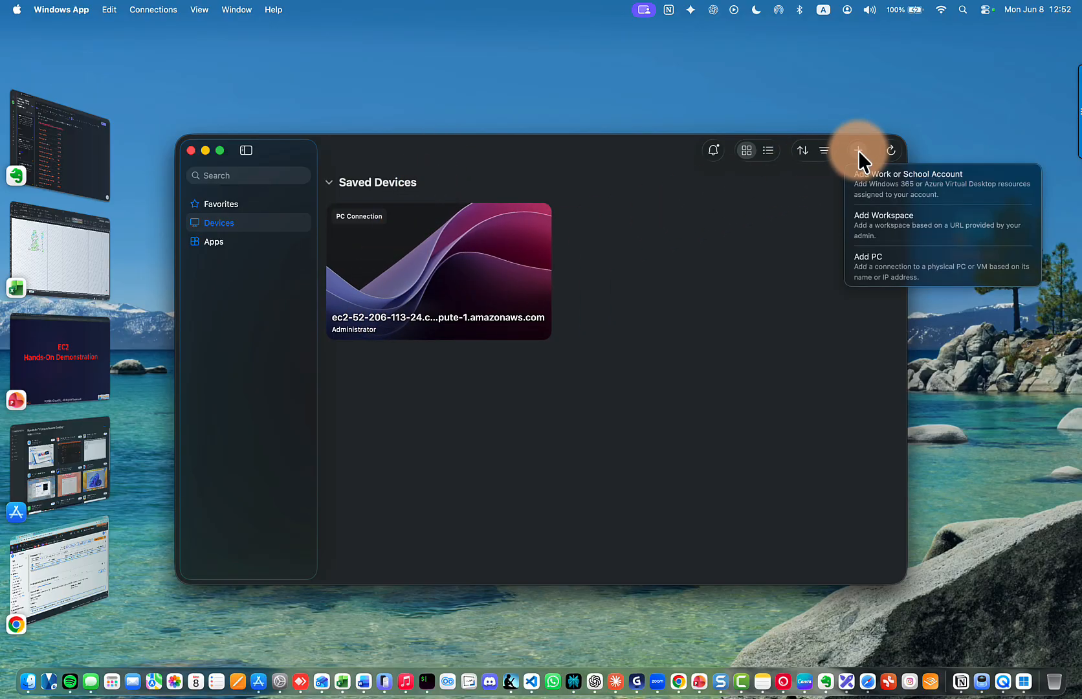
{"action": "left_click", "coordinate": [807, 207]}
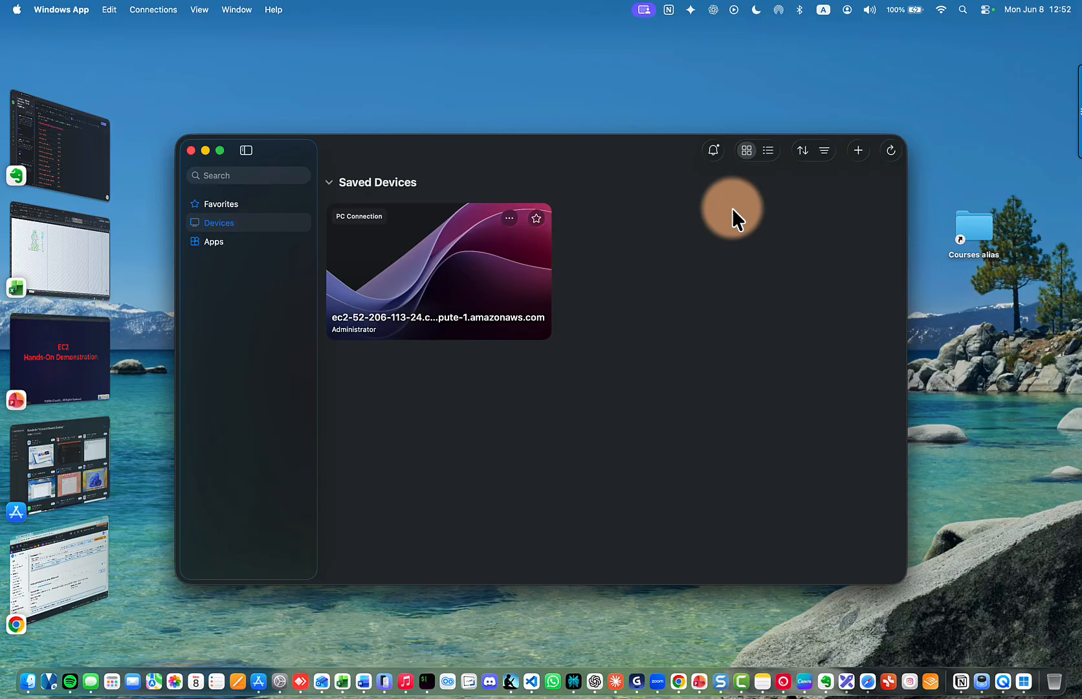
{"action": "left_click", "coordinate": [509, 218]}
{"action": "left_click", "coordinate": [540, 292]}
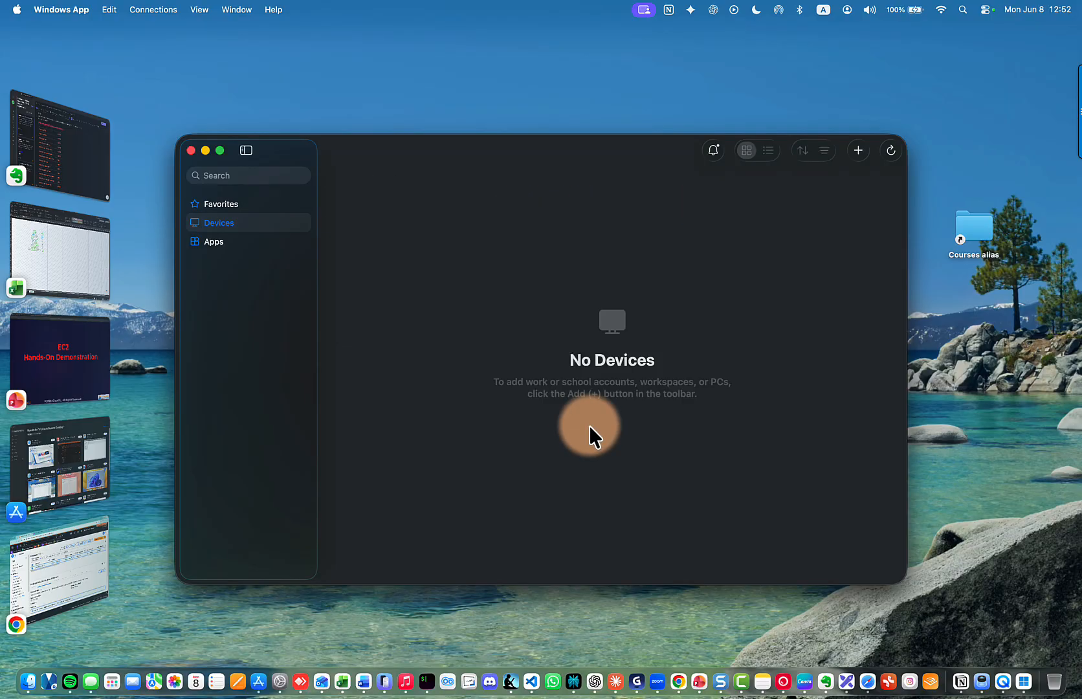
{"action": "left_click", "coordinate": [860, 151]}
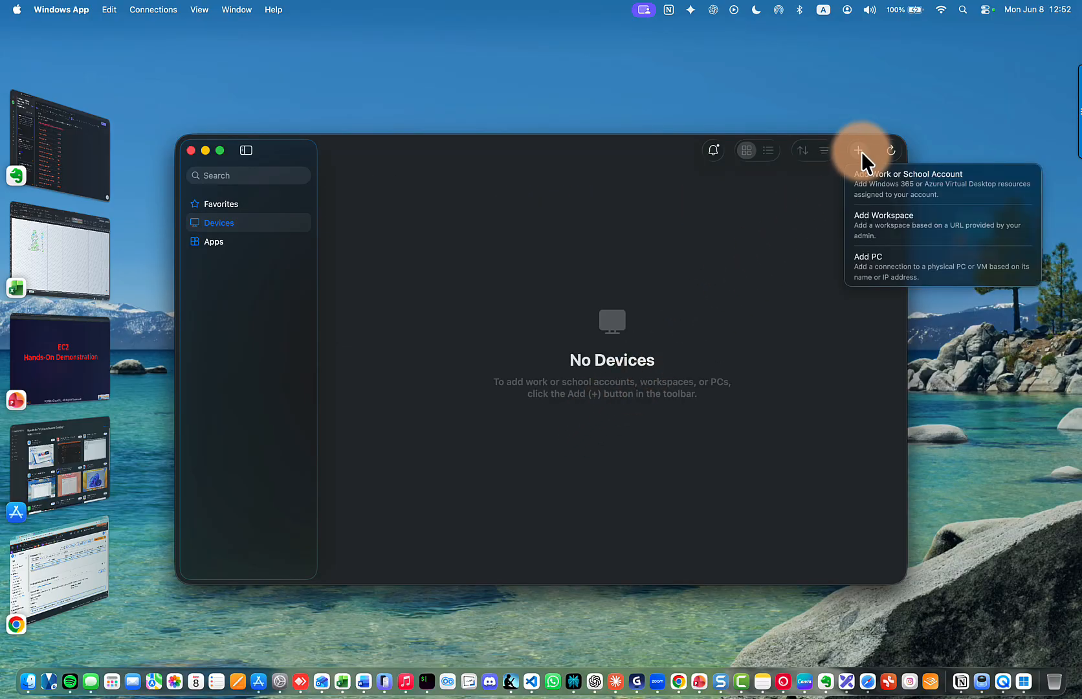
{"action": "left_click", "coordinate": [885, 259]}
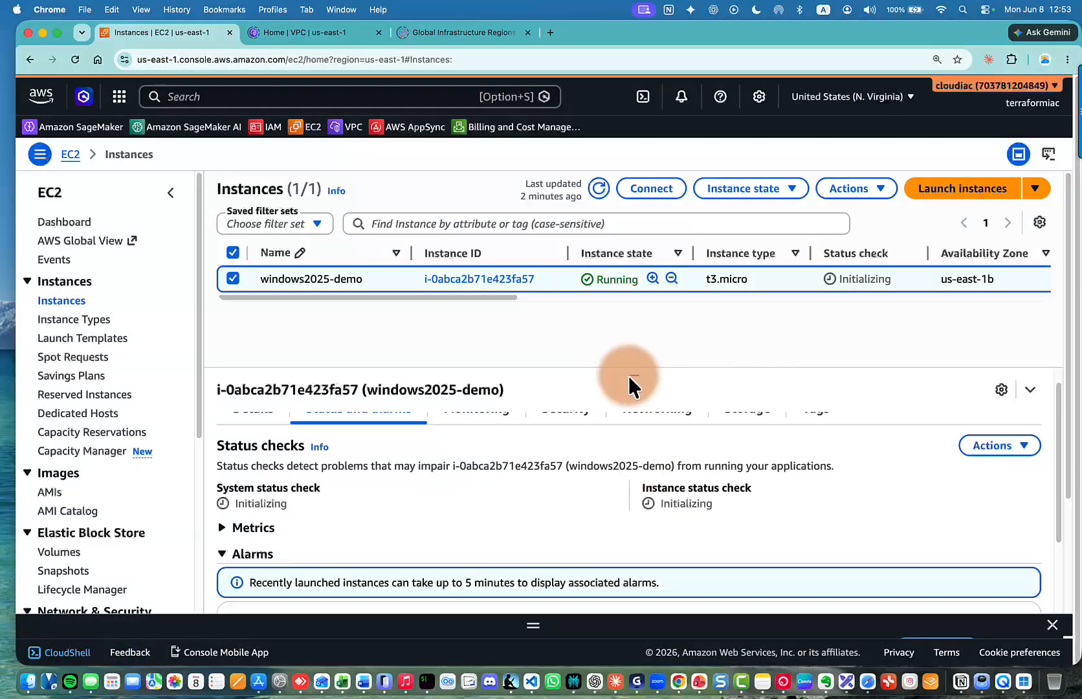
Step: Switch back to the EC2 console in Chrome, refresh the instances and open the connection page for windows2025-demo
{"action": "left_click", "coordinate": [597, 189]}
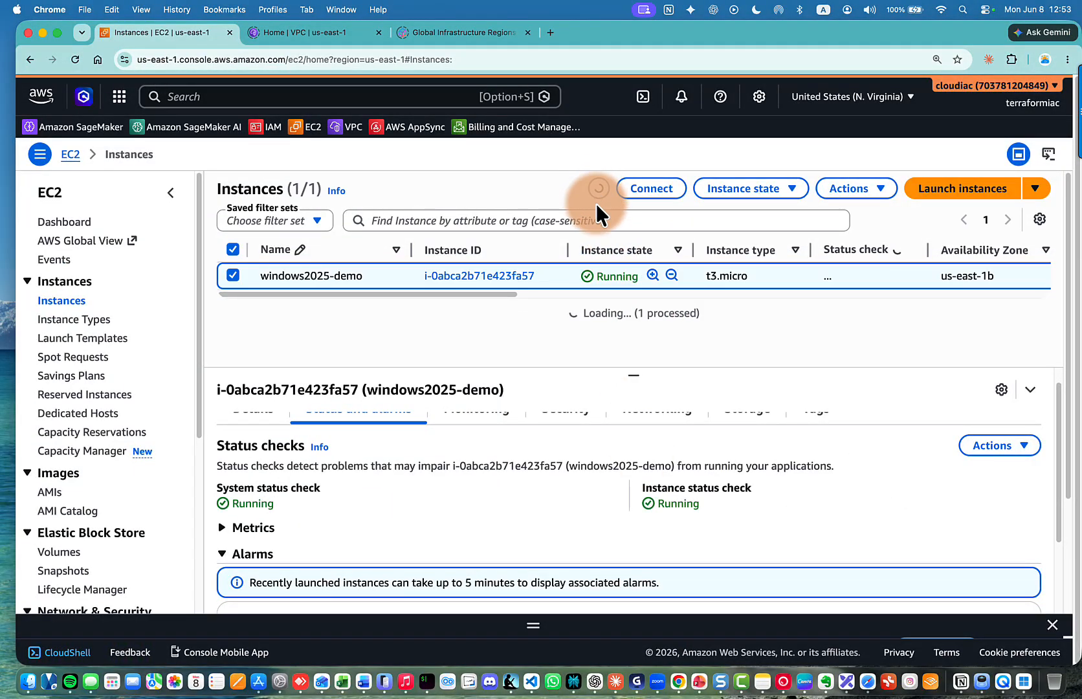
{"action": "scroll", "coordinate": [612, 500], "scroll_direction": "up", "scroll_amount": 1}
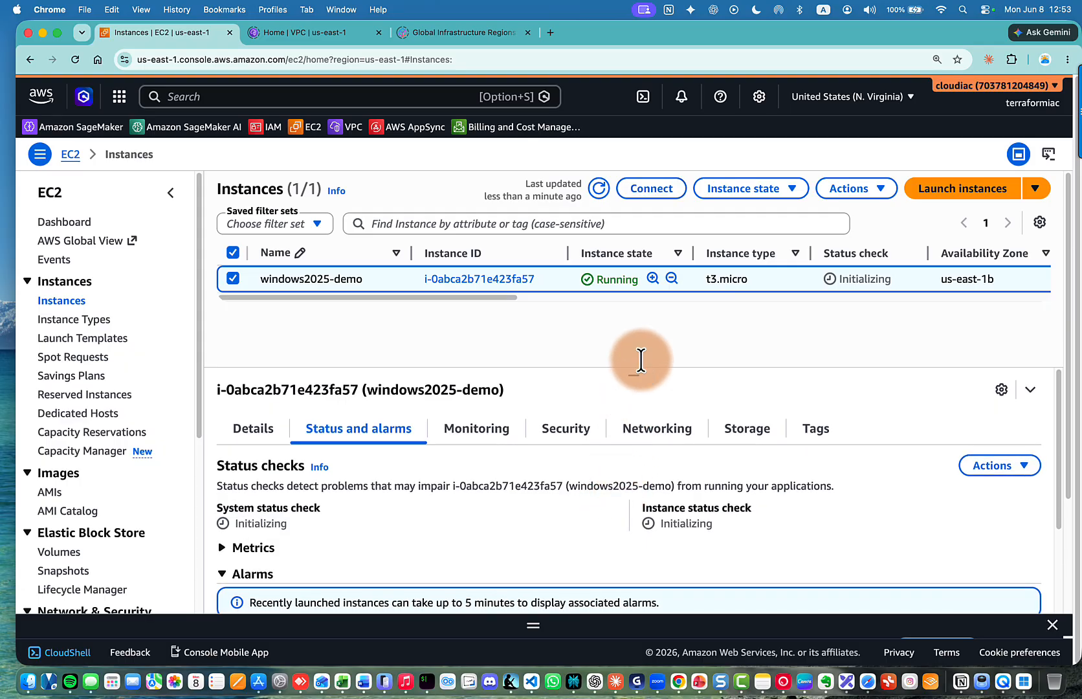
{"action": "left_click", "coordinate": [654, 194]}
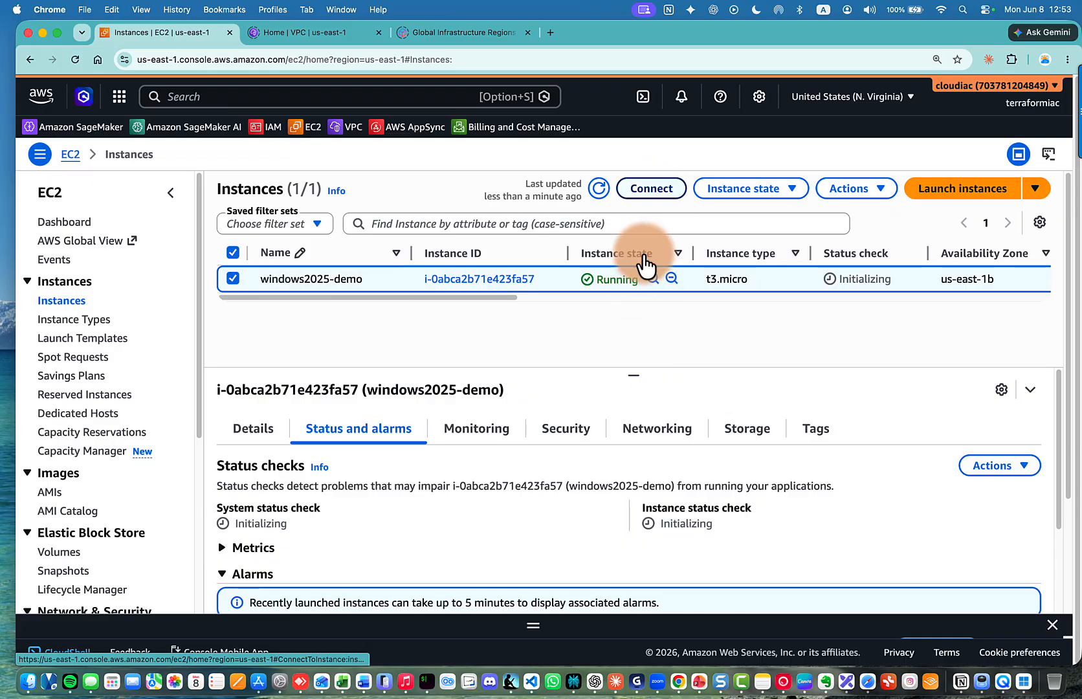
{"action": "scroll", "coordinate": [464, 328], "scroll_direction": "down", "scroll_amount": 1}
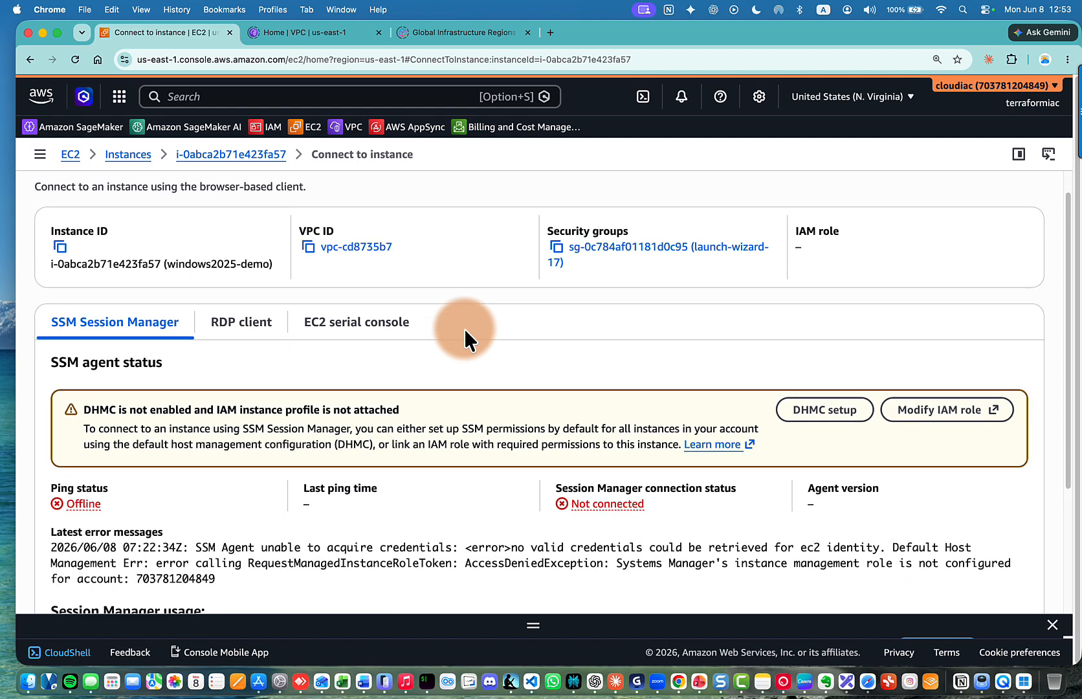
Step: Look through the SSM Session Manager, RDP client and EC2 serial console connection options of windows2025-demo, returning to the RDP client details
{"action": "scroll", "coordinate": [464, 329], "scroll_direction": "down", "scroll_amount": 2}
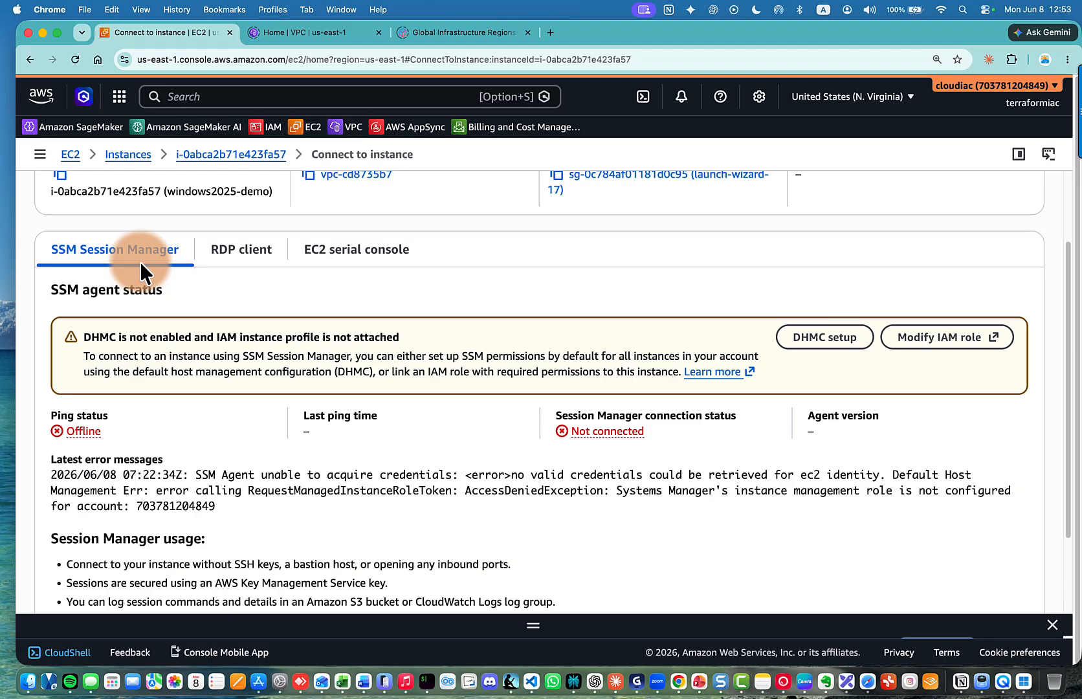
{"action": "left_click", "coordinate": [228, 260]}
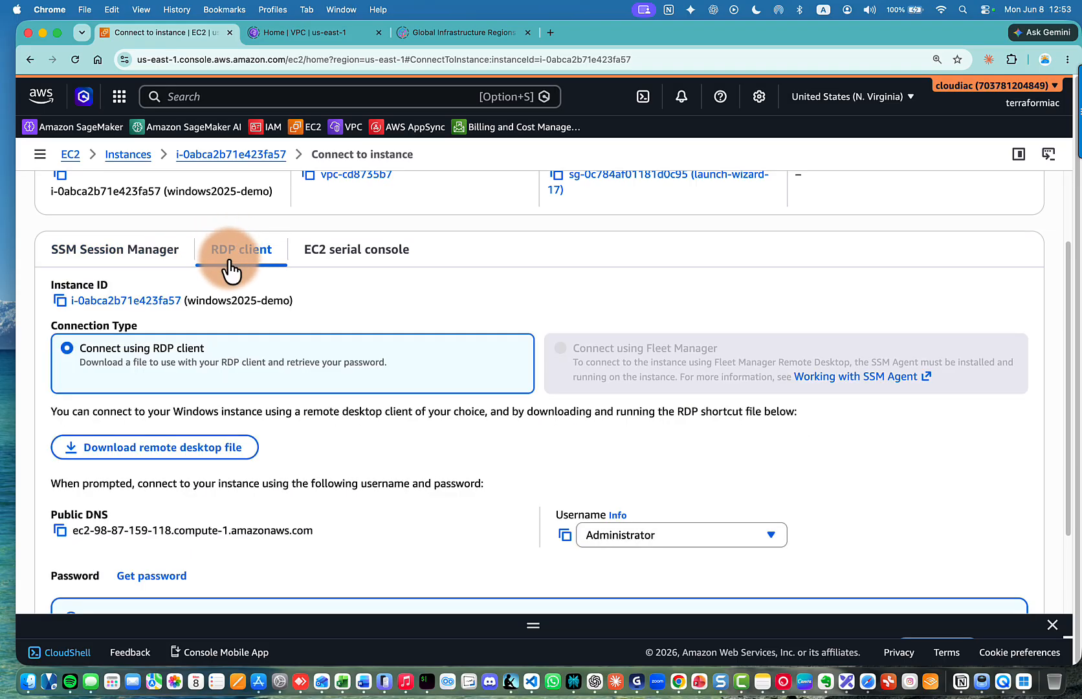
{"action": "left_click", "coordinate": [327, 252]}
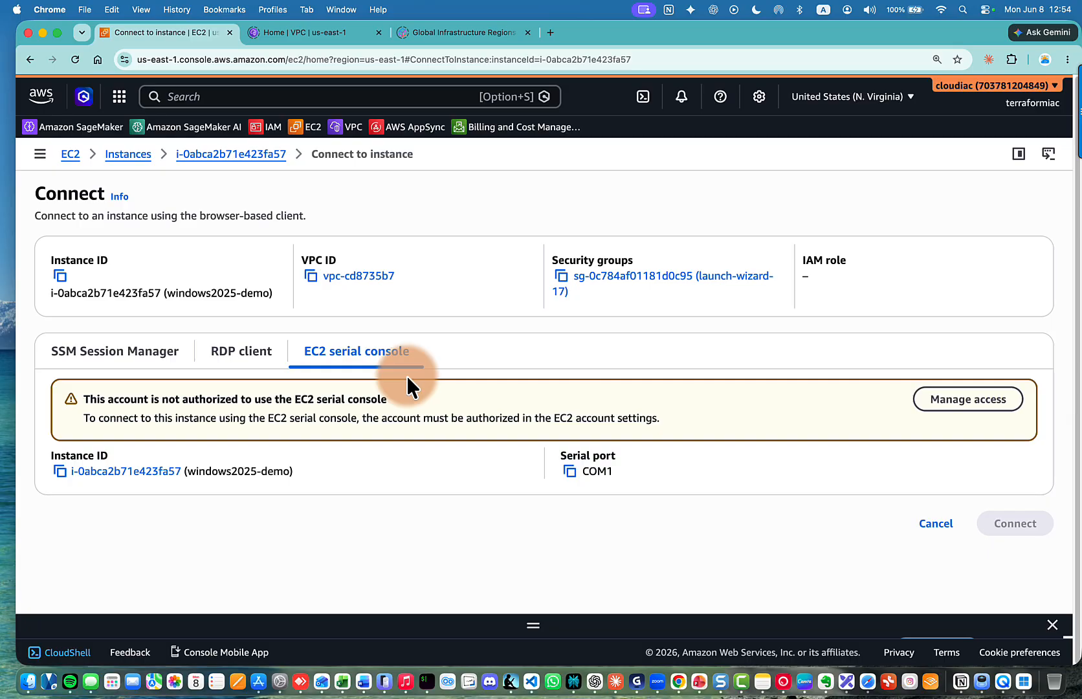
{"action": "left_click", "coordinate": [235, 366]}
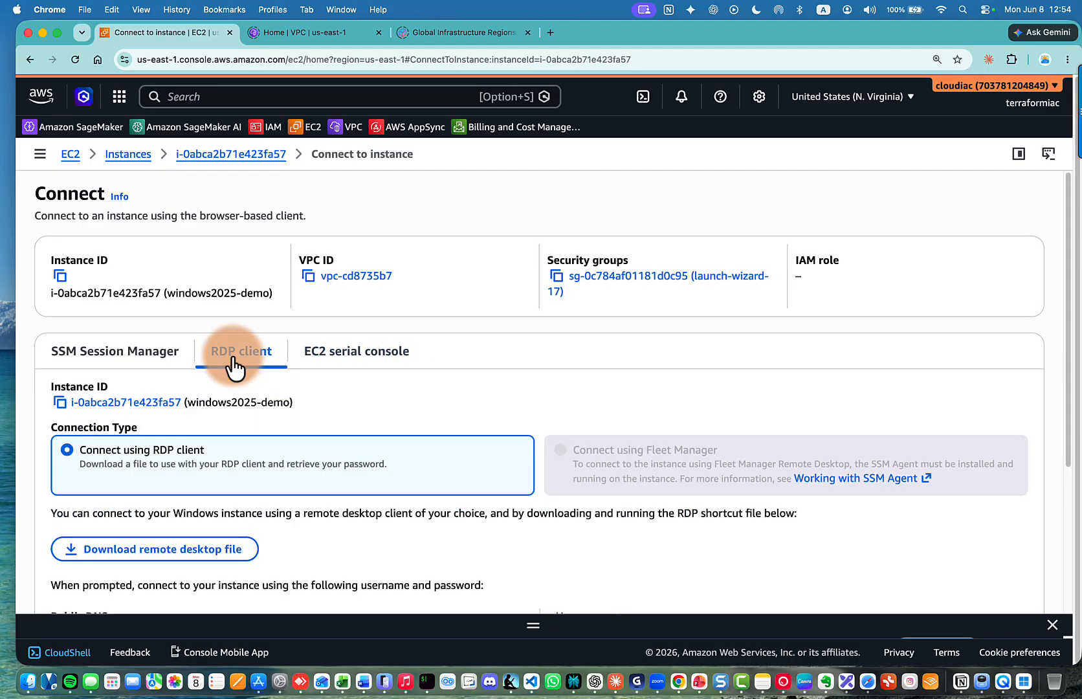
Step: Copy the public DNS name of windows2025-demo from its RDP client details
{"action": "scroll", "coordinate": [234, 367], "scroll_direction": "down", "scroll_amount": 3}
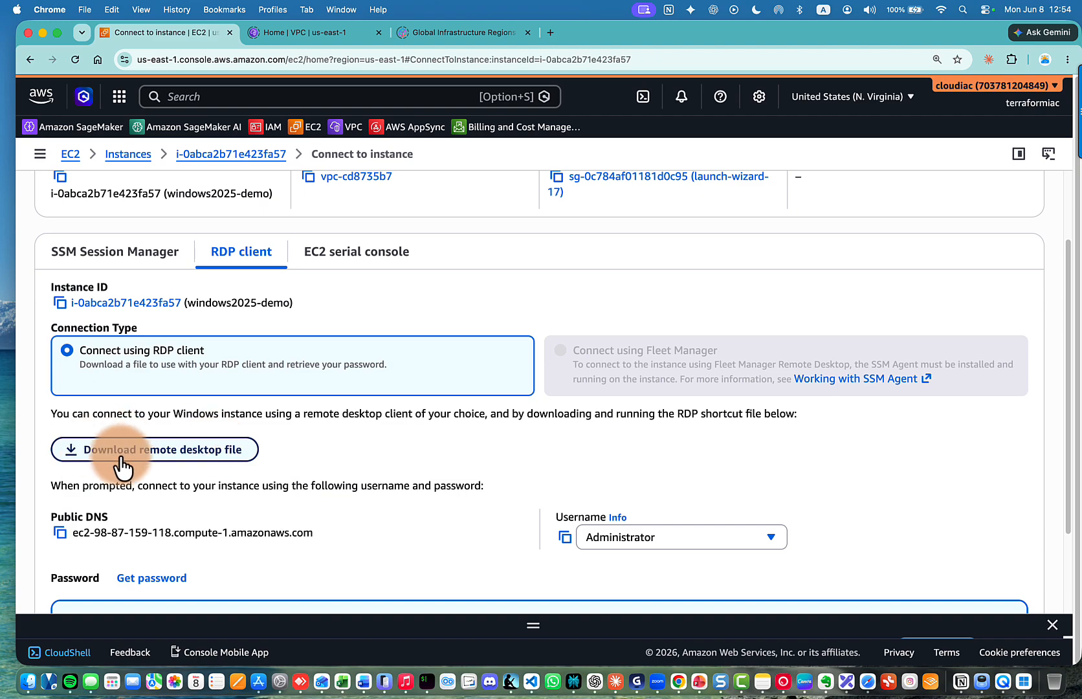
{"action": "scroll", "coordinate": [172, 454], "scroll_direction": "down", "scroll_amount": 3}
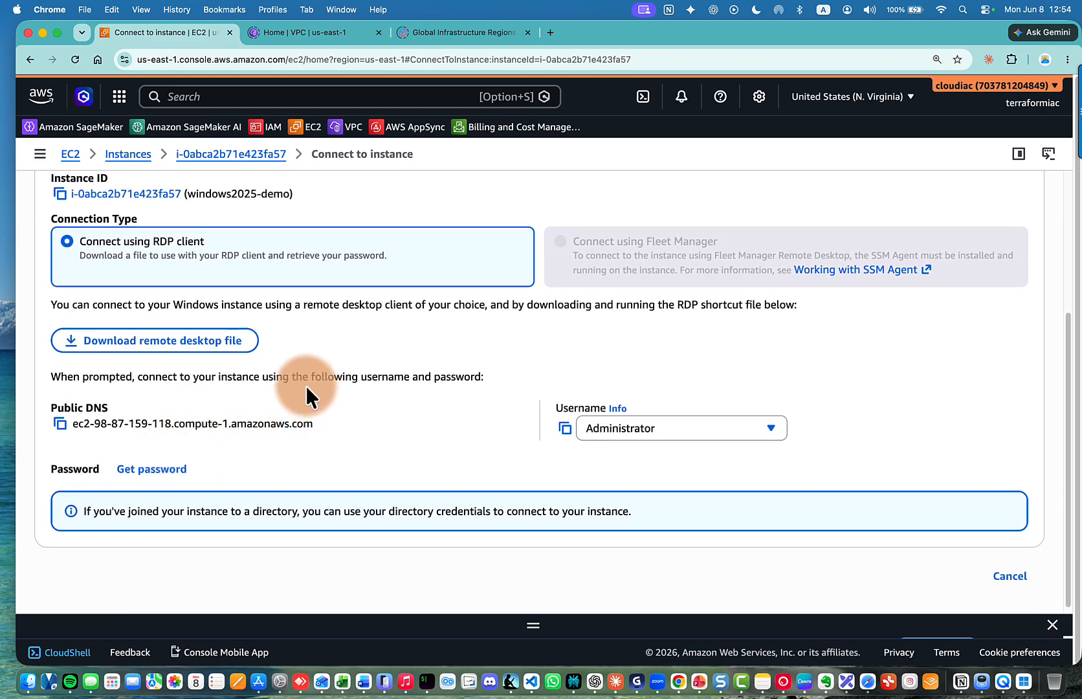
{"action": "scroll", "coordinate": [246, 401], "scroll_direction": "down", "scroll_amount": 1}
{"action": "left_click_drag", "start_coordinate": [73, 417], "coordinate": [292, 429]}
{"action": "left_click", "coordinate": [188, 418]}
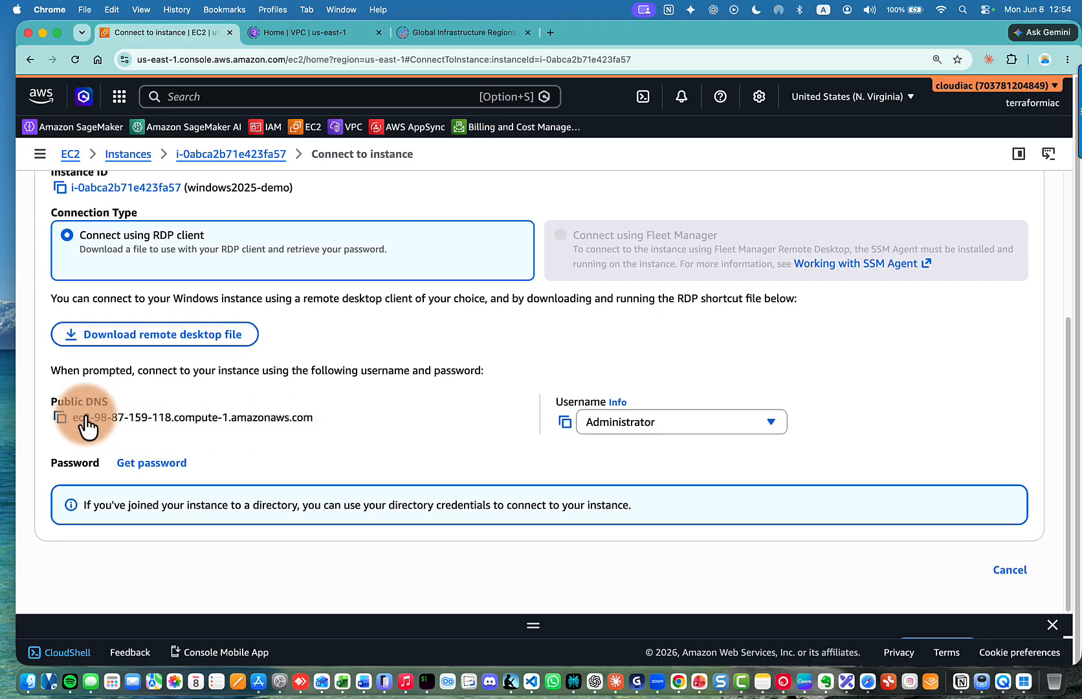
{"action": "left_click", "coordinate": [59, 417]}
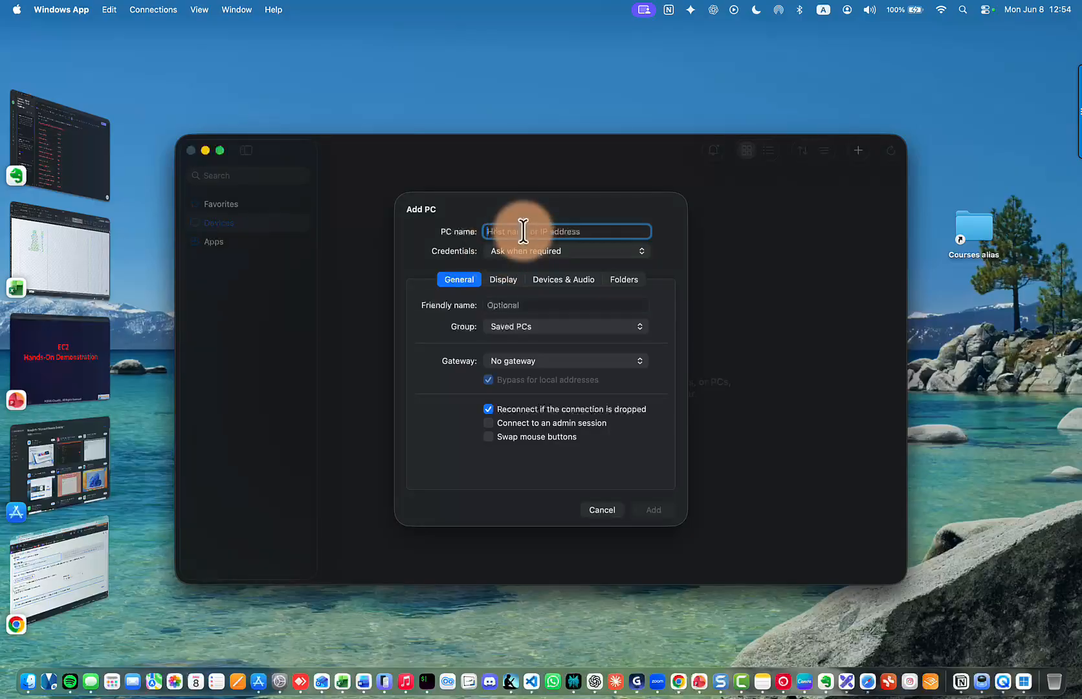
Step: Switch to Windows App, paste the copied public DNS as the PC name and add the connection
{"action": "key", "text": "super+v"}
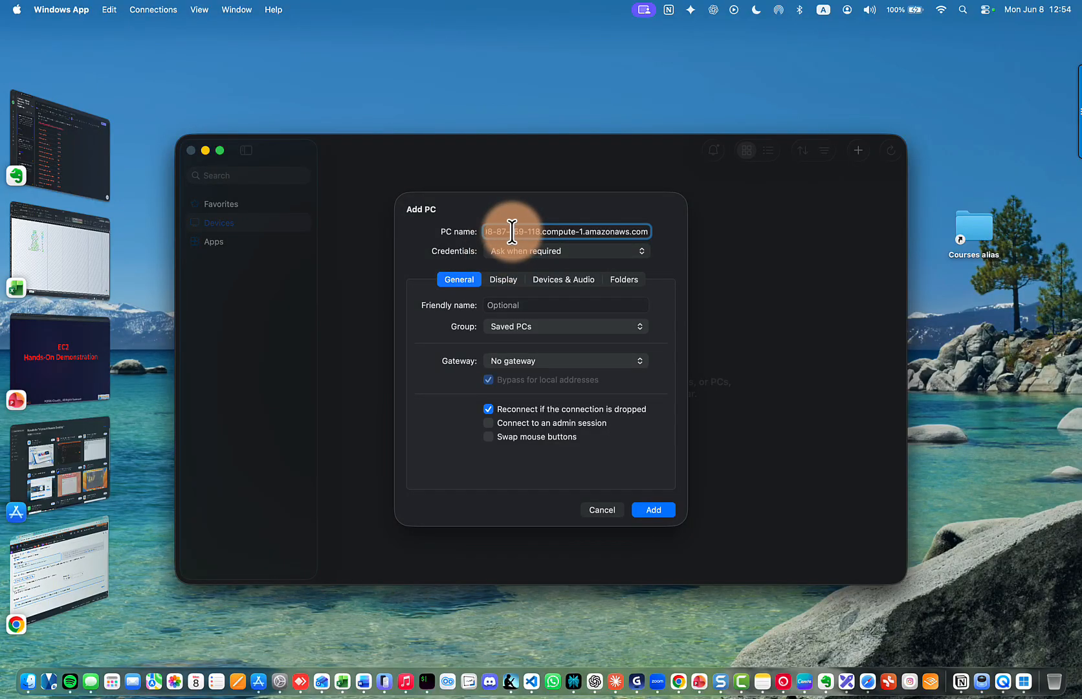
{"action": "key", "text": "Up"}
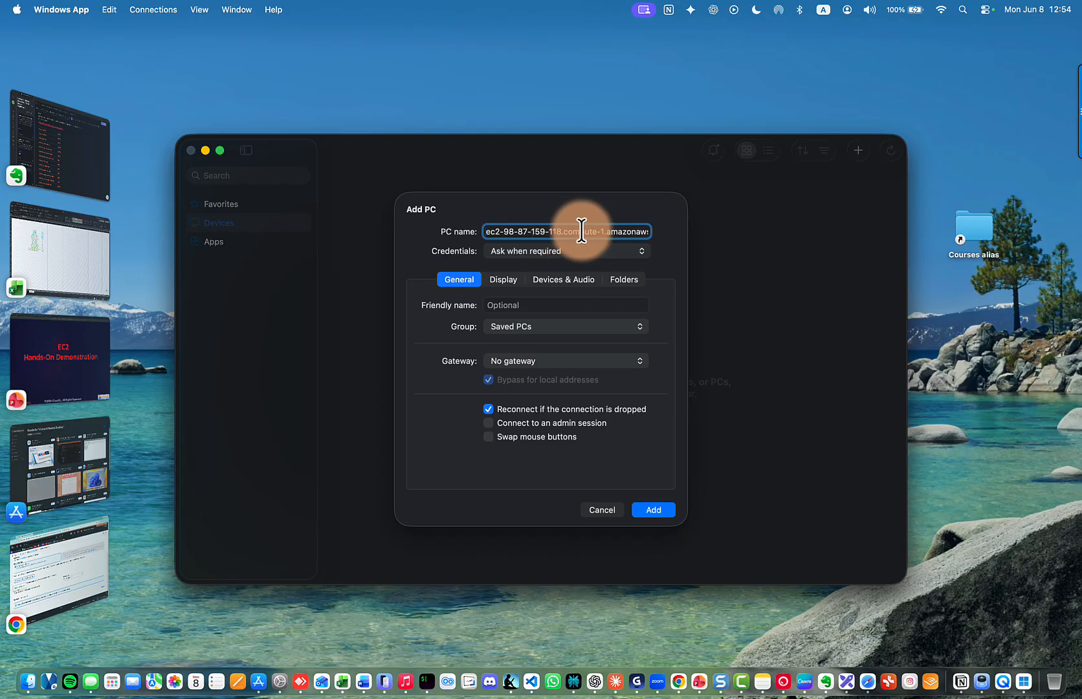
{"action": "left_click", "coordinate": [655, 509]}
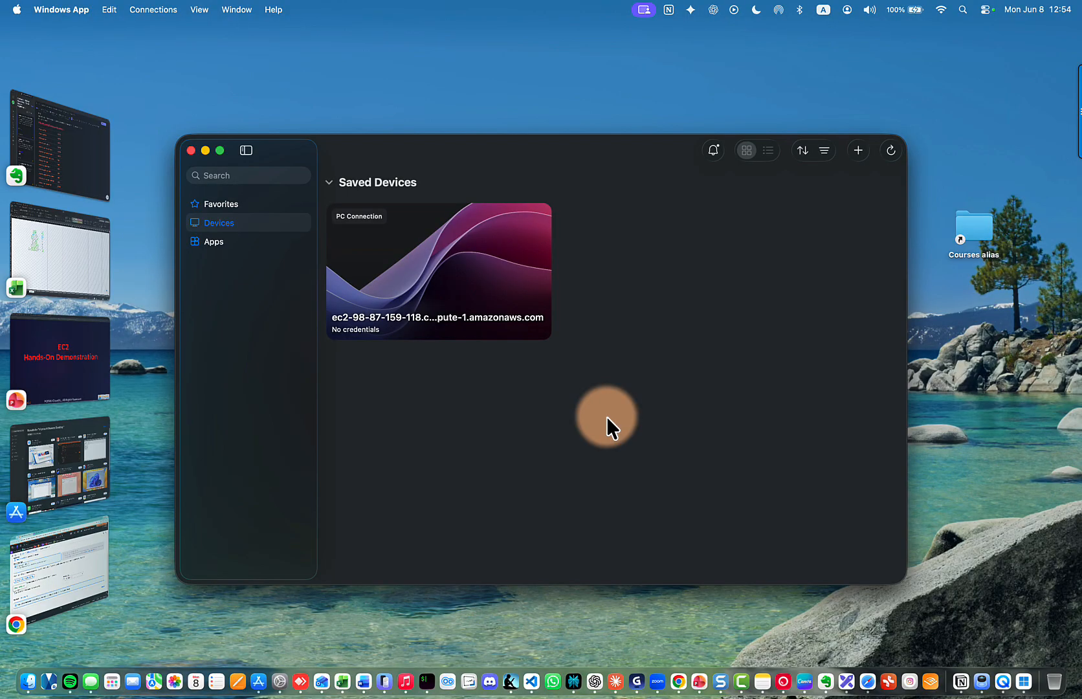
Step: Start connecting to the saved EC2 PC and enter Administrator as the username
{"action": "double_click", "coordinate": [461, 274]}
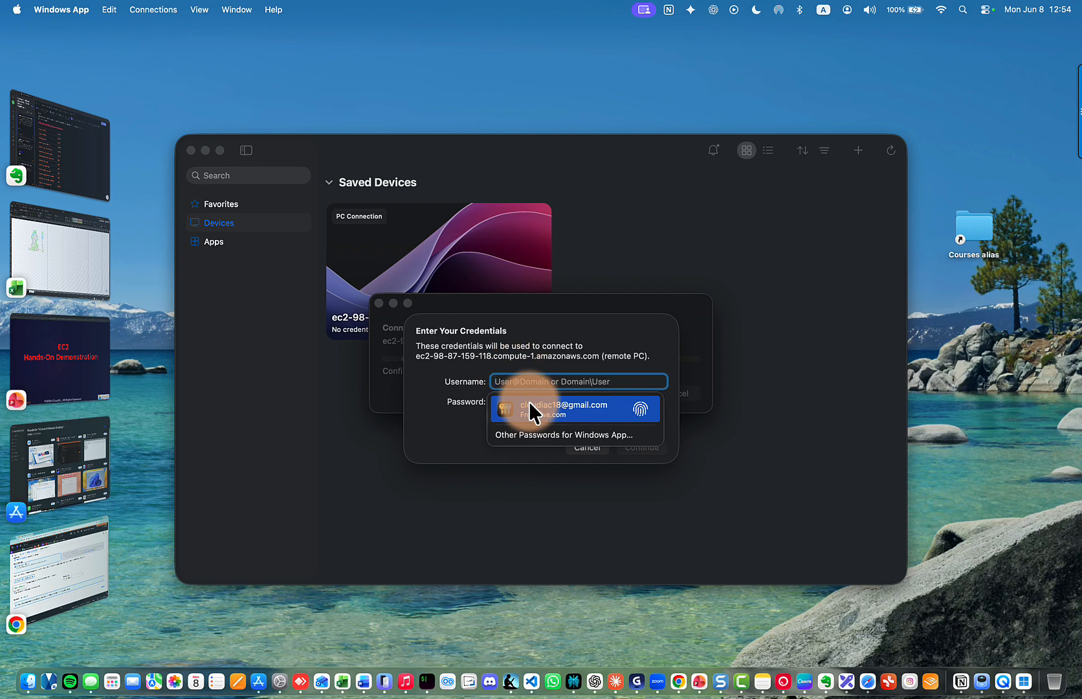
{"action": "key", "text": "super+v"}
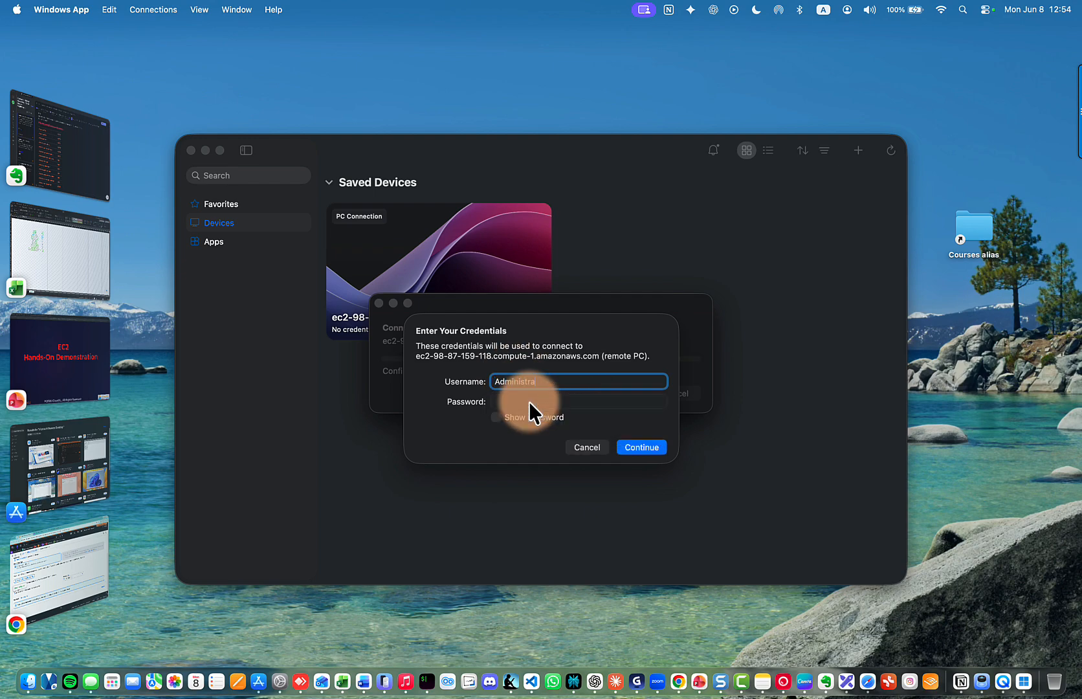
{"action": "left_click", "coordinate": [528, 401]}
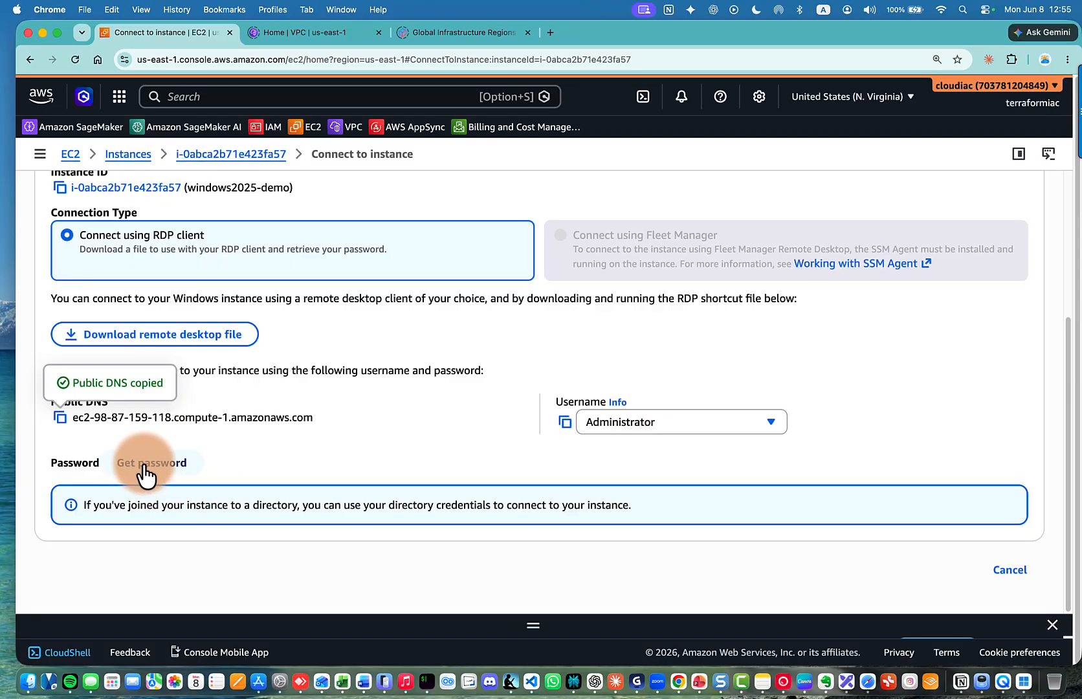
Step: Switch back to the EC2 console in Chrome, request the Windows password and upload my-project.pem from Documents as the private key
{"action": "left_click_drag", "start_coordinate": [563, 402], "coordinate": [641, 401]}
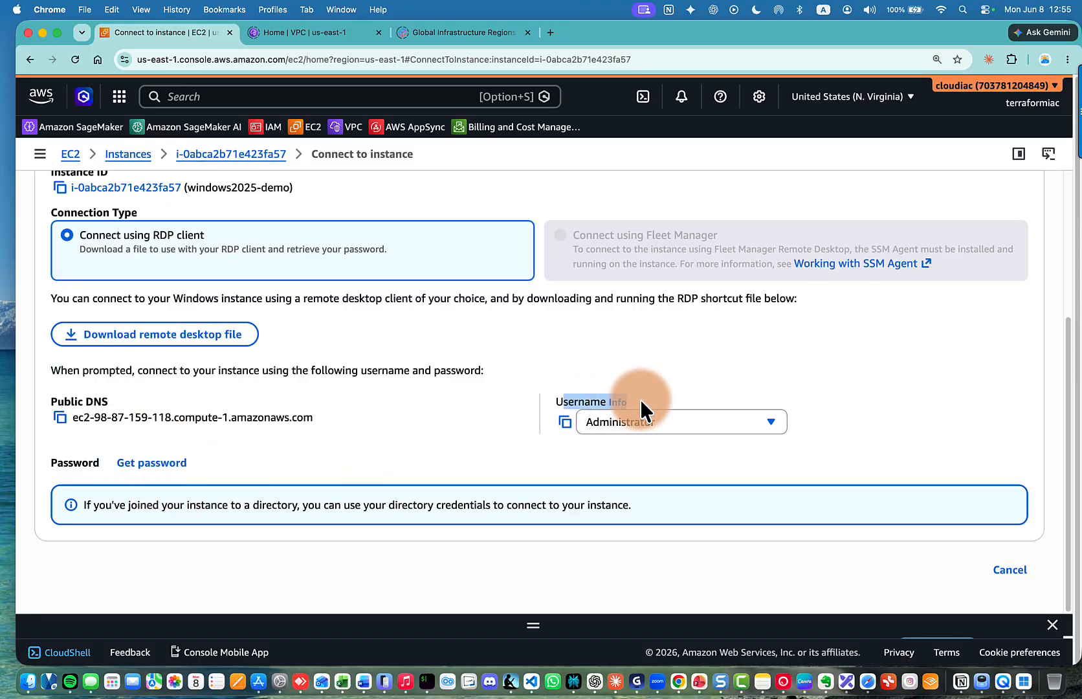
{"action": "left_click", "coordinate": [151, 462]}
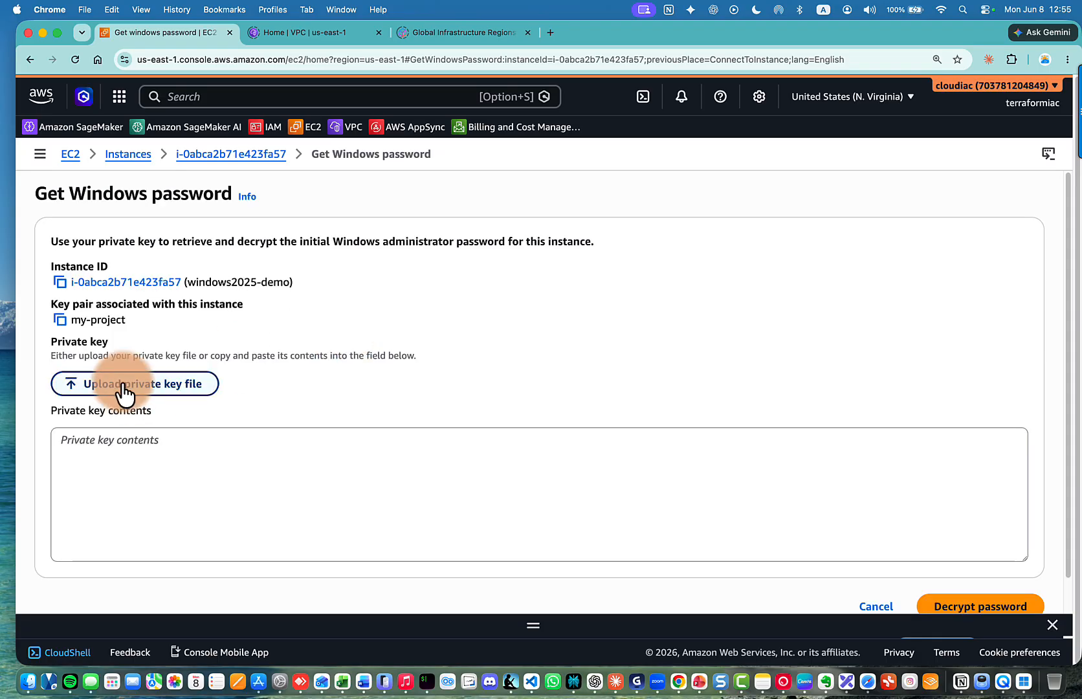
{"action": "left_click", "coordinate": [122, 383]}
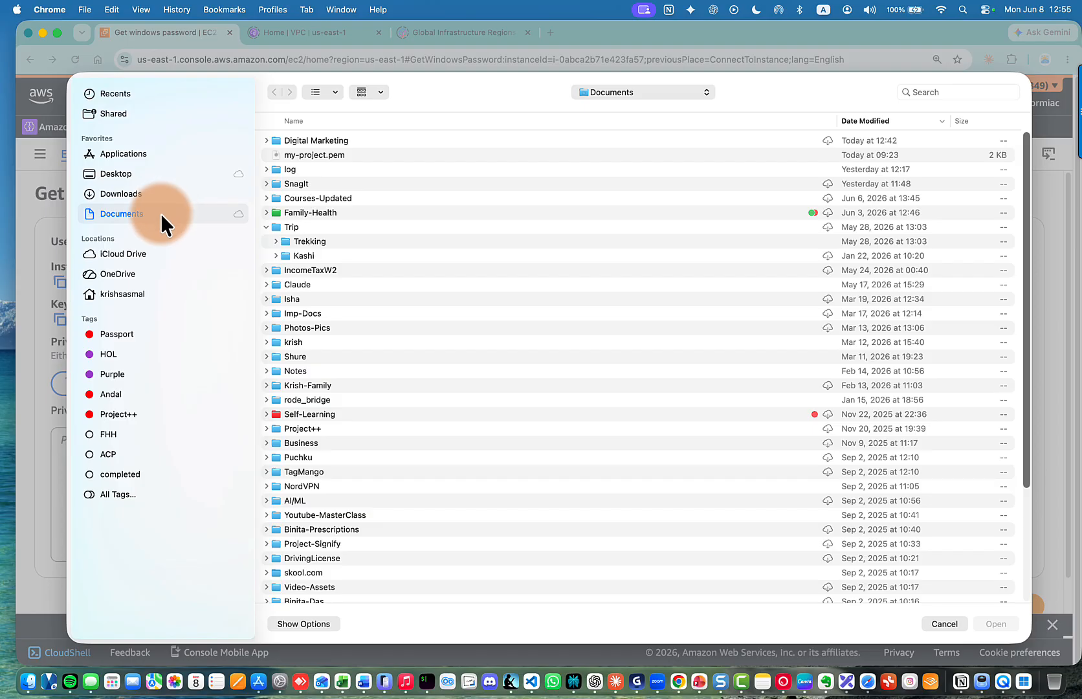
{"action": "left_click", "coordinate": [867, 123]}
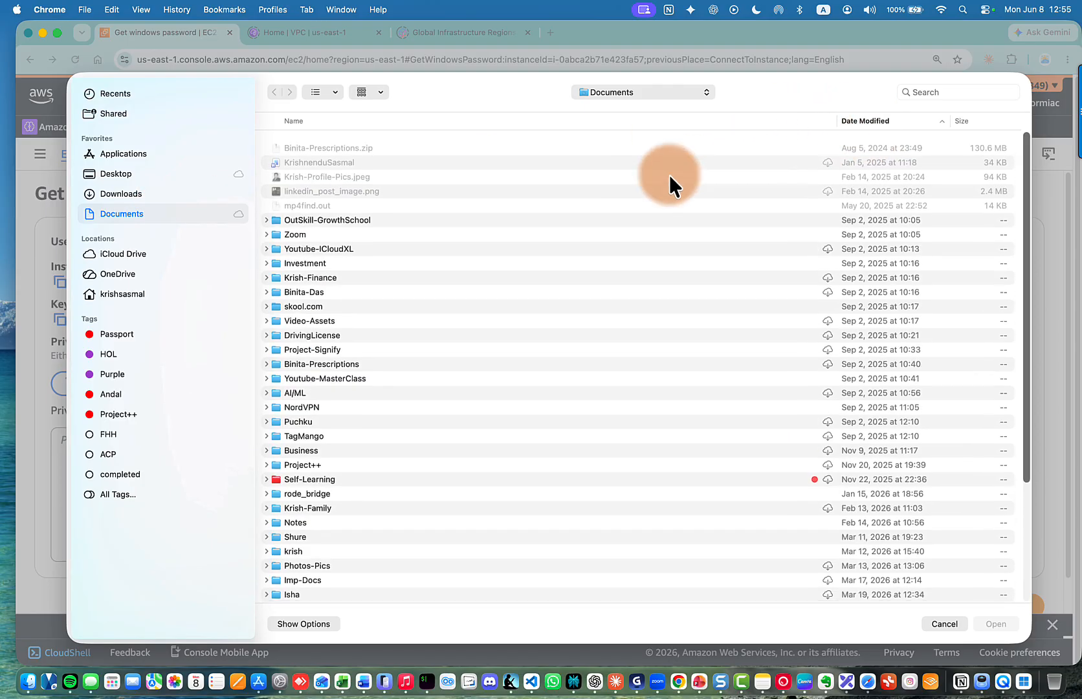
{"action": "left_click", "coordinate": [844, 123]}
{"action": "left_click", "coordinate": [295, 157]}
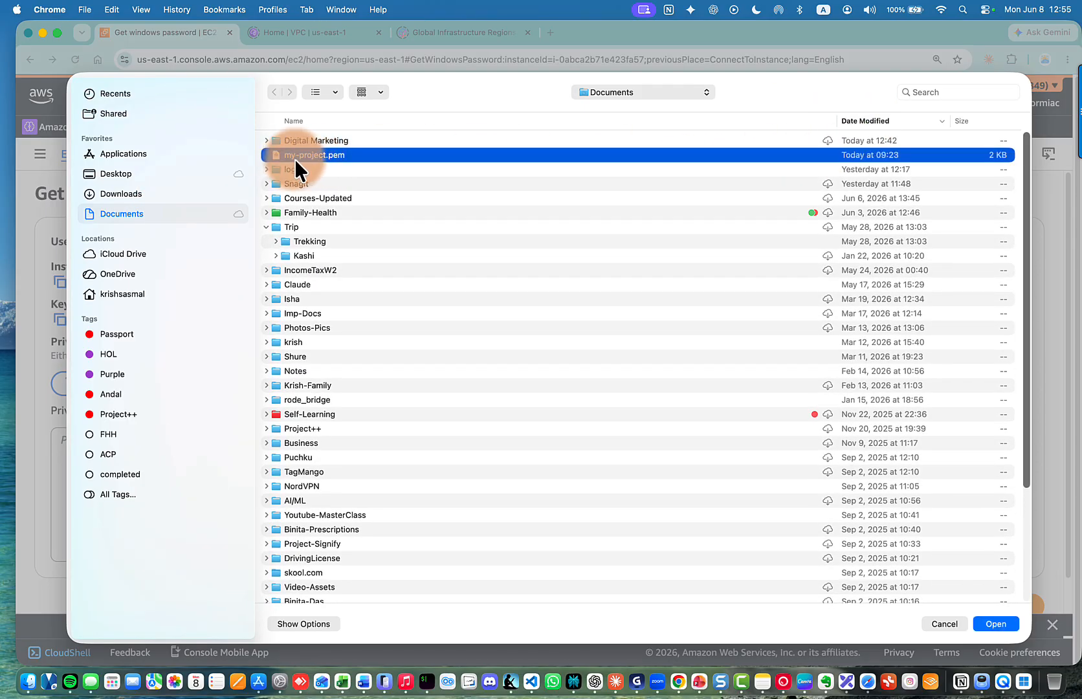
{"action": "left_click", "coordinate": [997, 625]}
Step: Decrypt the Windows administrator password of windows2025-demo and copy it
{"action": "scroll", "coordinate": [386, 471], "scroll_direction": "down", "scroll_amount": 5}
{"action": "left_click", "coordinate": [952, 570]}
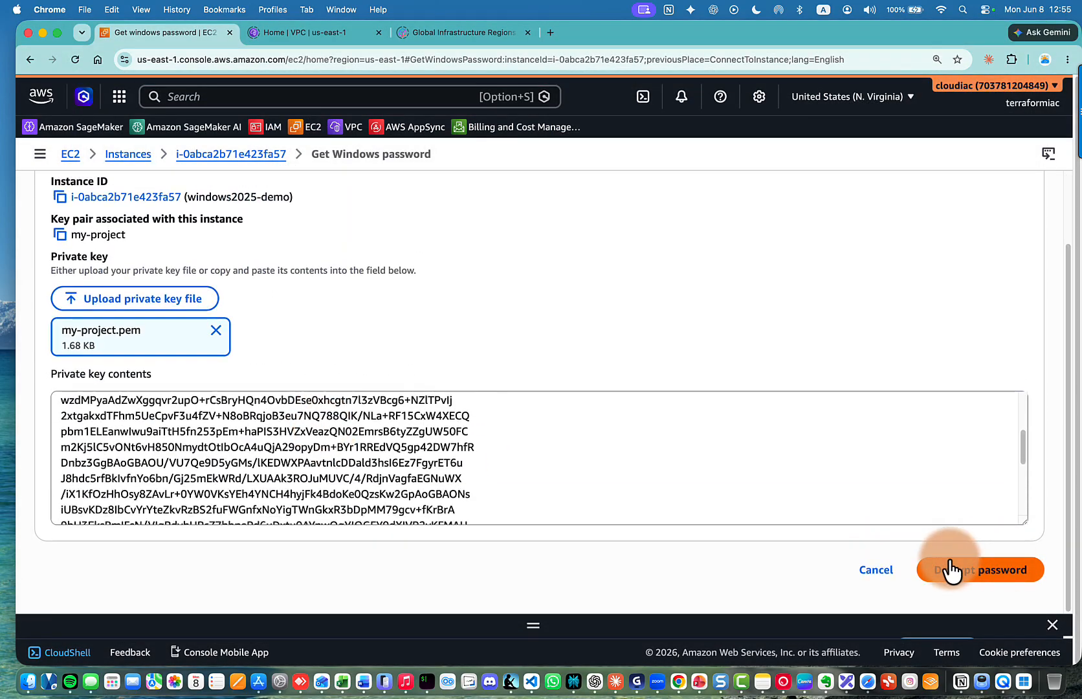
{"action": "left_click", "coordinate": [977, 572]}
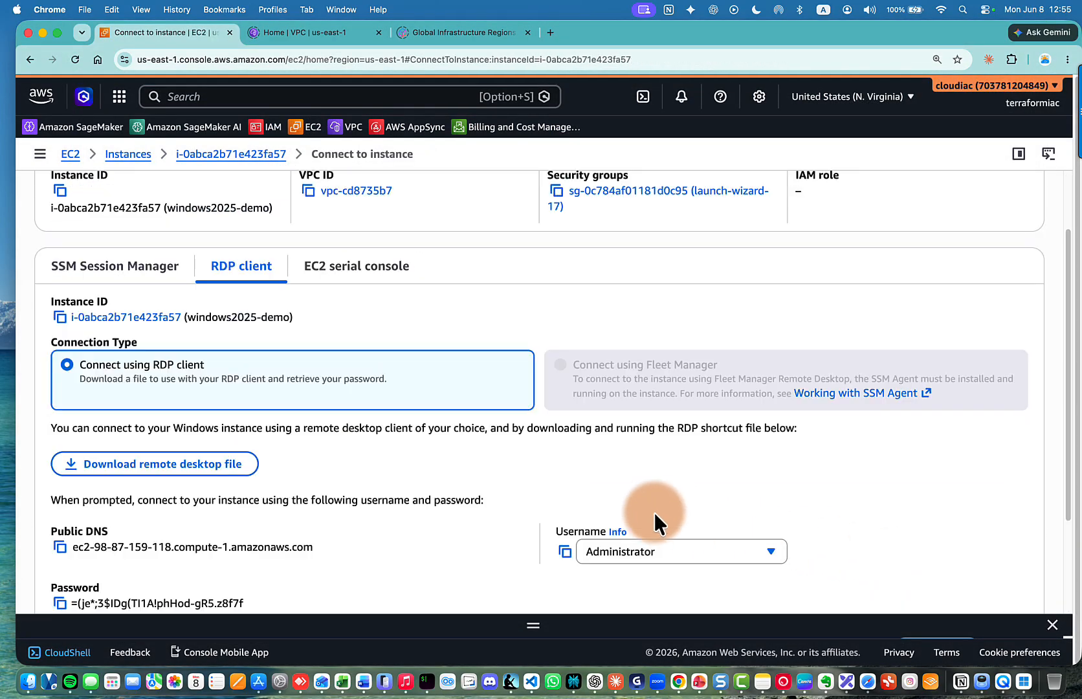
{"action": "scroll", "coordinate": [456, 470], "scroll_direction": "down", "scroll_amount": 3}
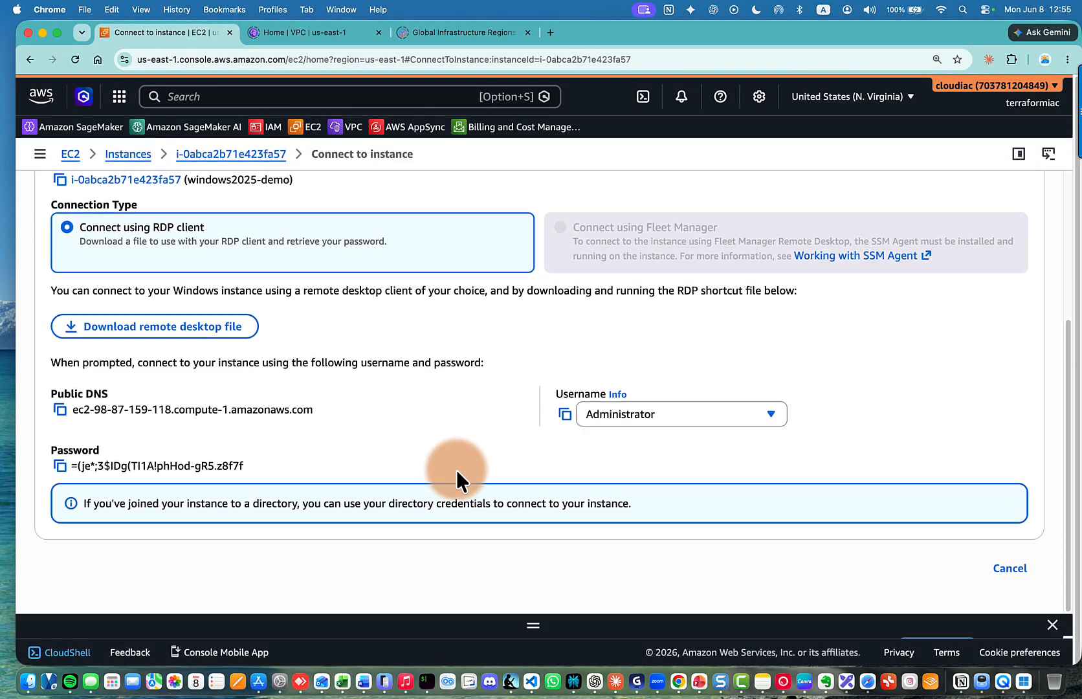
{"action": "left_click", "coordinate": [59, 467]}
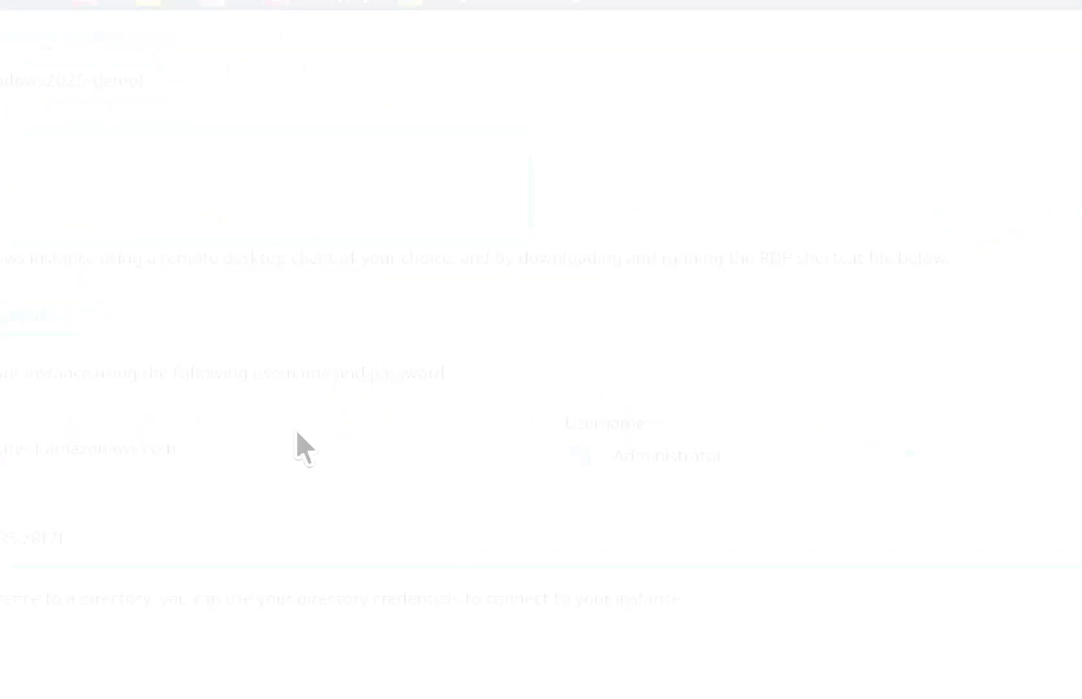
Step: Switch to Windows App, paste the Administrator account's password, check it and connect to the instance despite the unverified certificate
{"action": "left_click", "coordinate": [577, 403]}
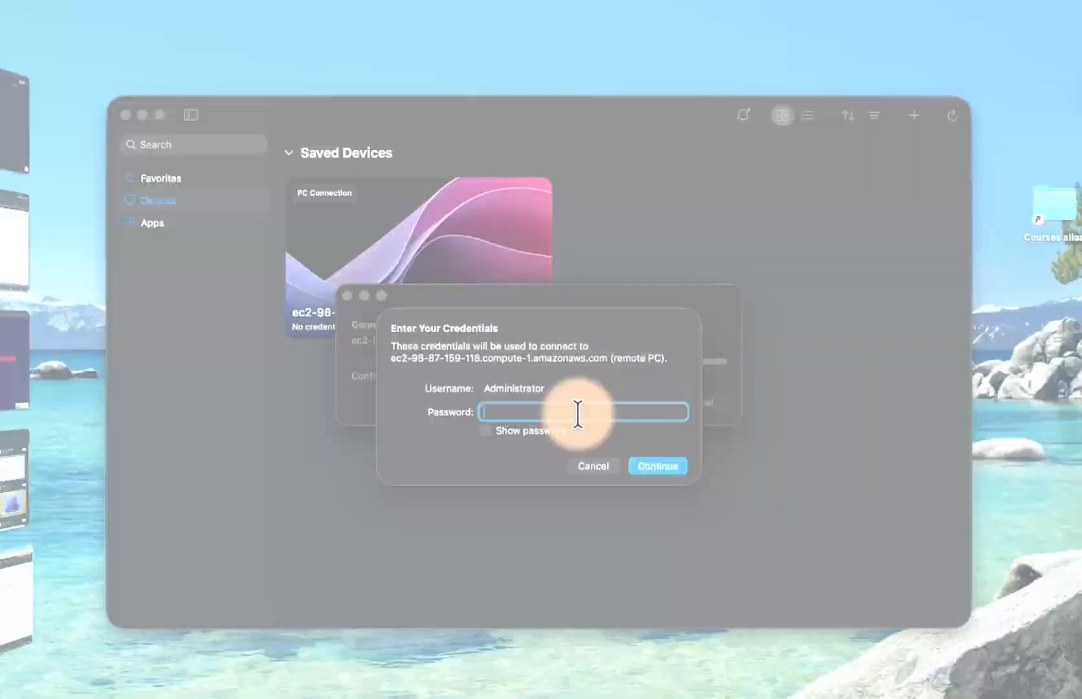
{"action": "key", "text": "super+v"}
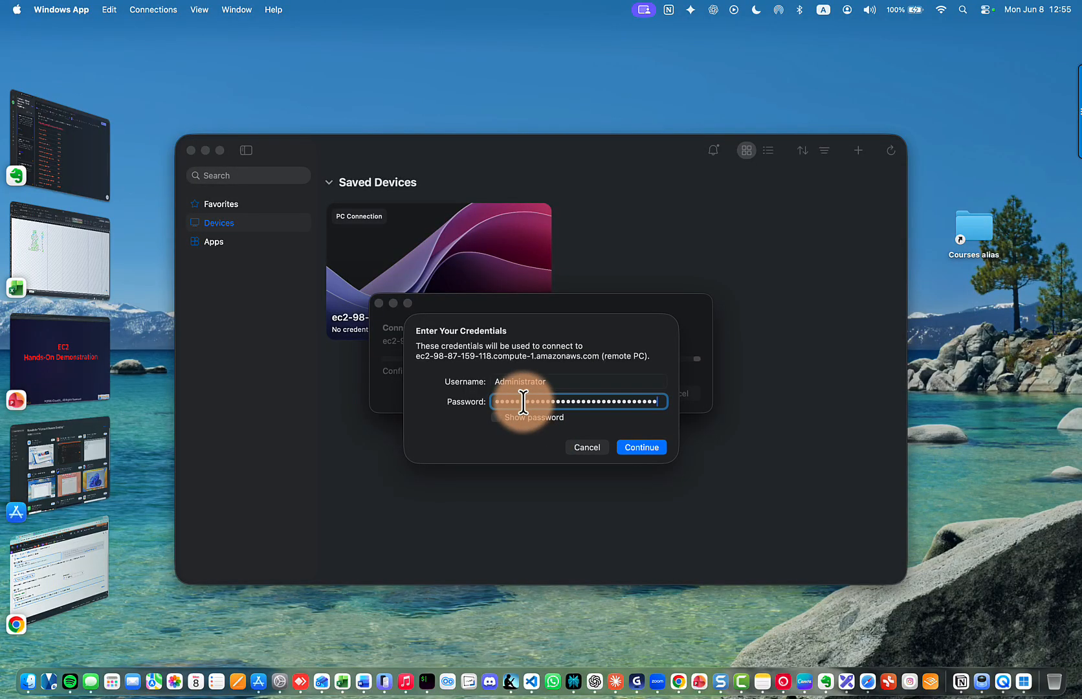
{"action": "left_click", "coordinate": [496, 417]}
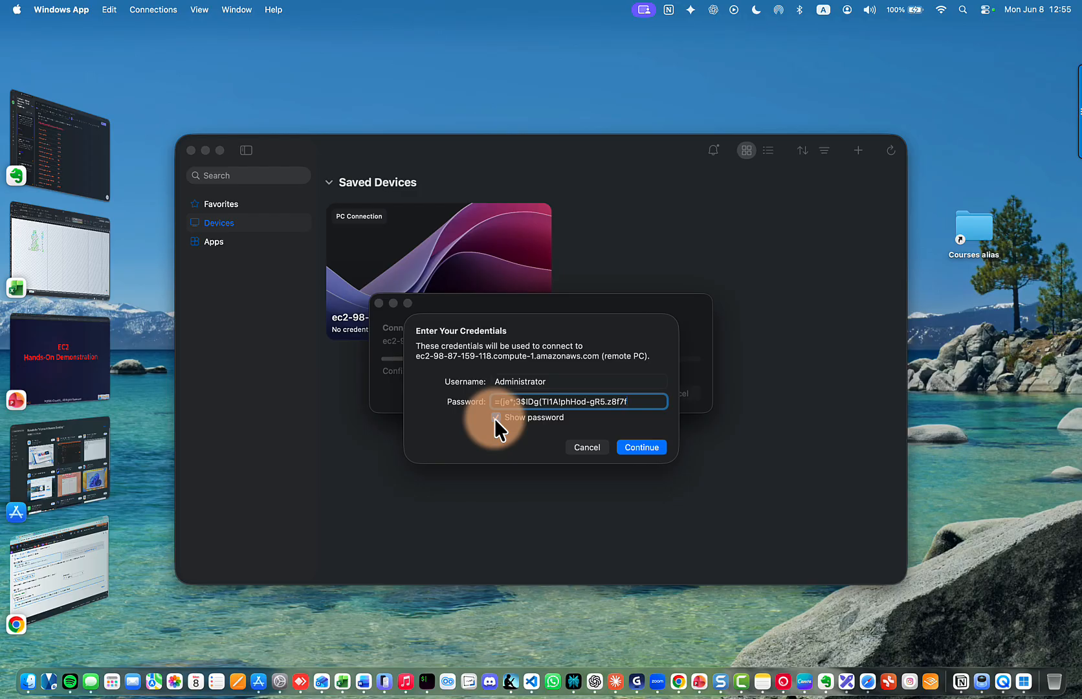
{"action": "left_click", "coordinate": [495, 417]}
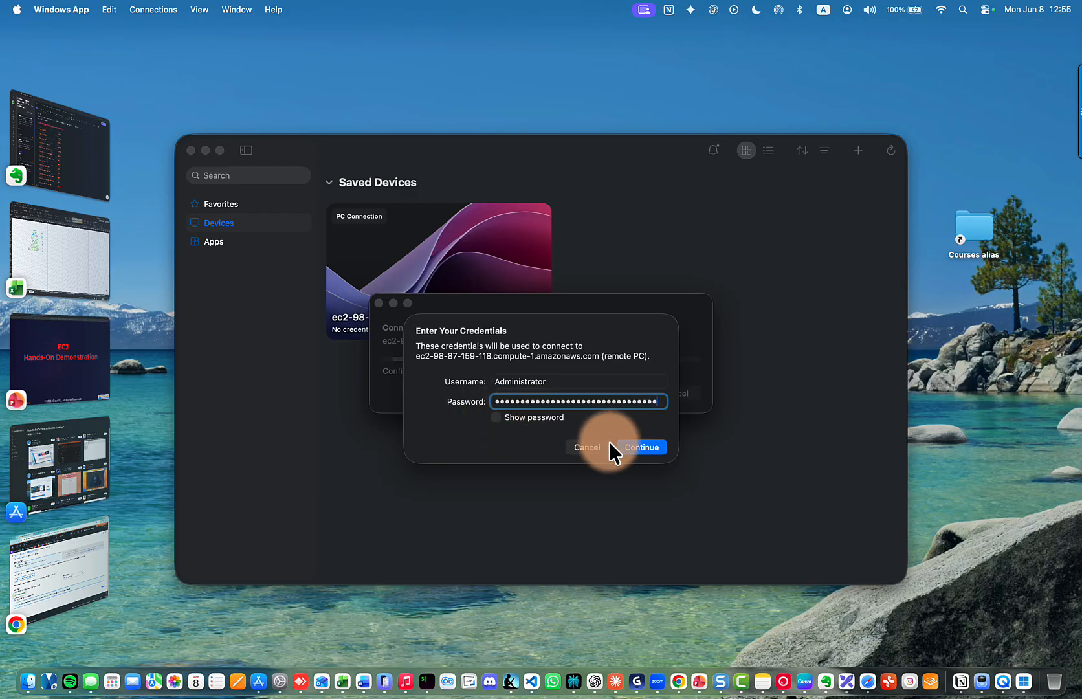
{"action": "left_click", "coordinate": [631, 447]}
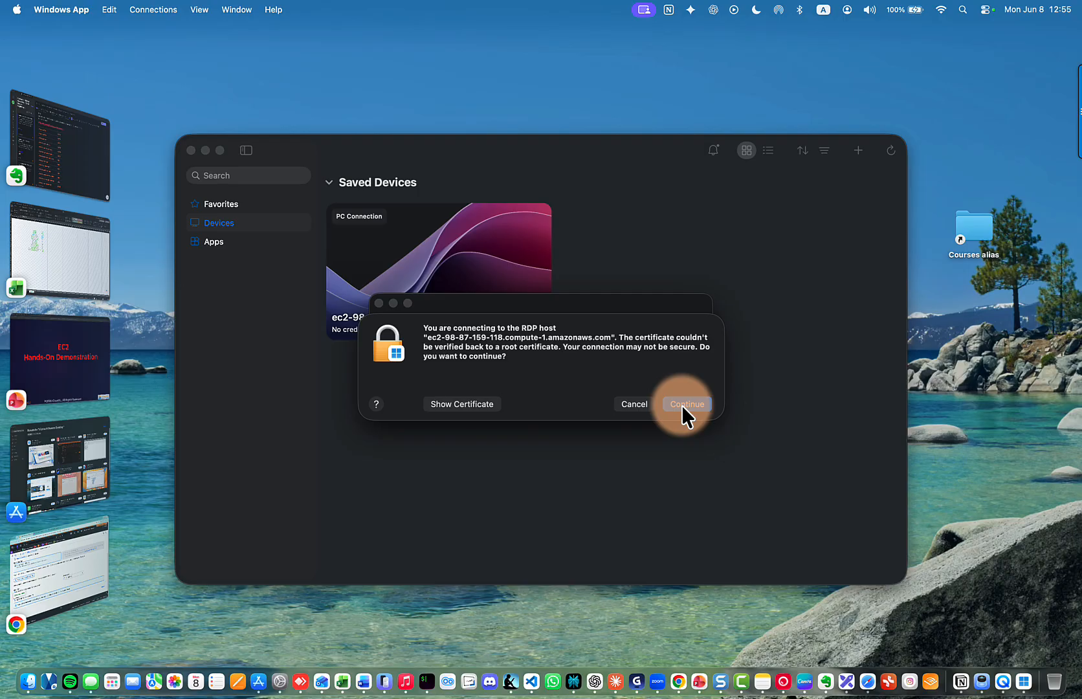
{"action": "left_click", "coordinate": [682, 405]}
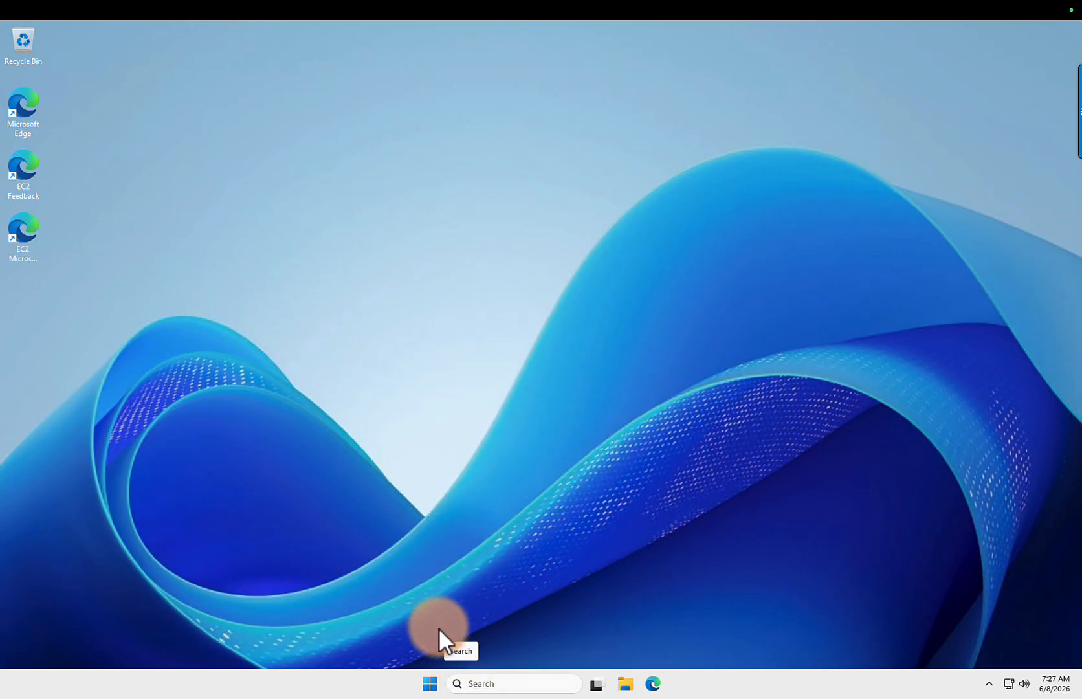
Step: Open Server Manager in the remote Windows Server session
{"action": "left_click", "coordinate": [430, 685]}
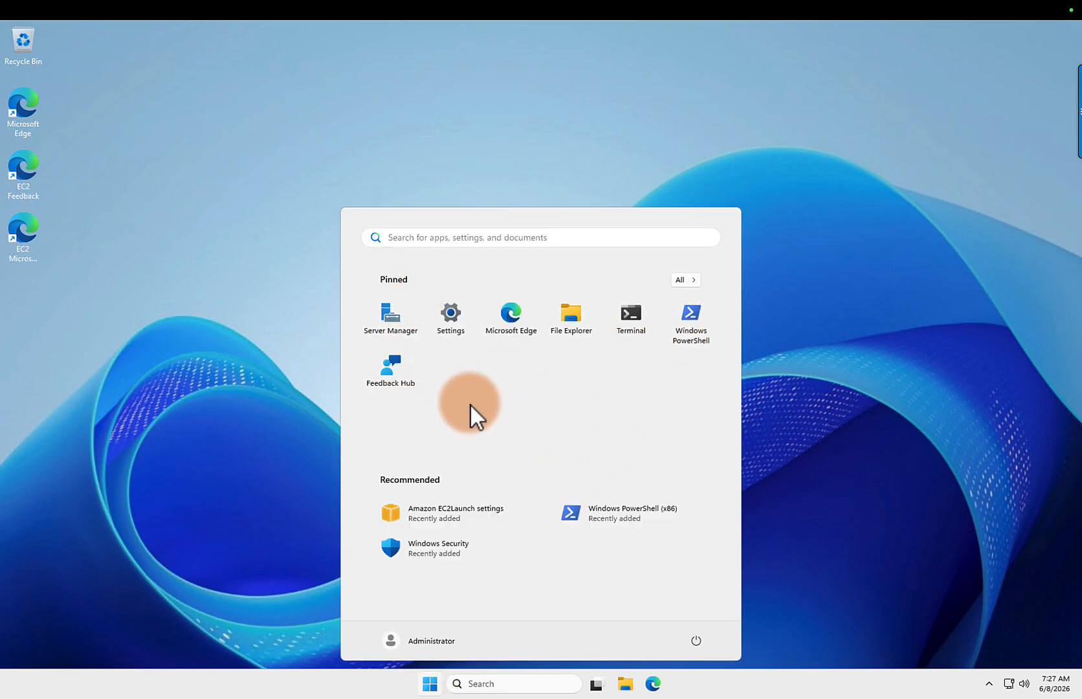
{"action": "left_click", "coordinate": [520, 320]}
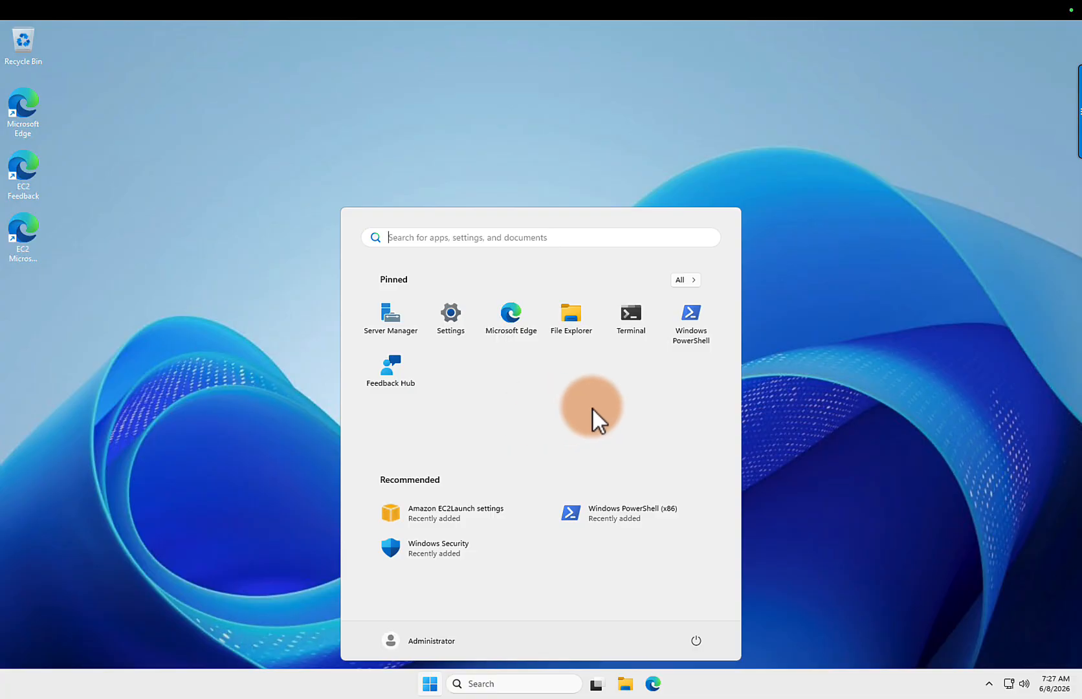
{"action": "left_click", "coordinate": [392, 321]}
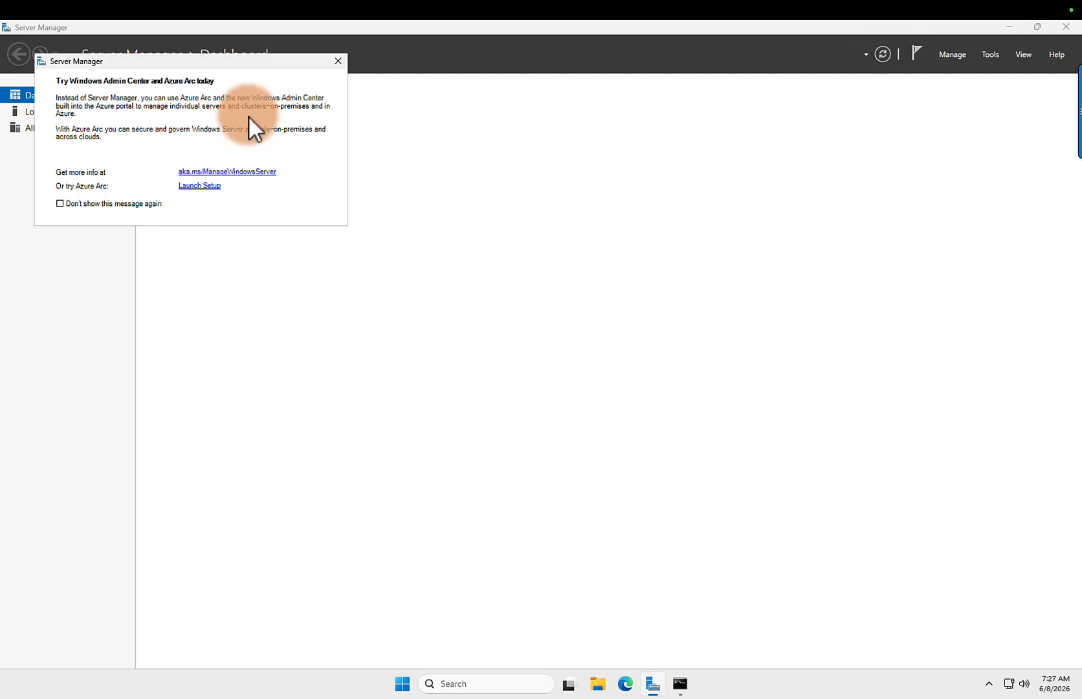
Step: Dismiss the Windows Admin Center message and view the Local Server and All Servers pages of Server Manager
{"action": "left_click", "coordinate": [338, 61]}
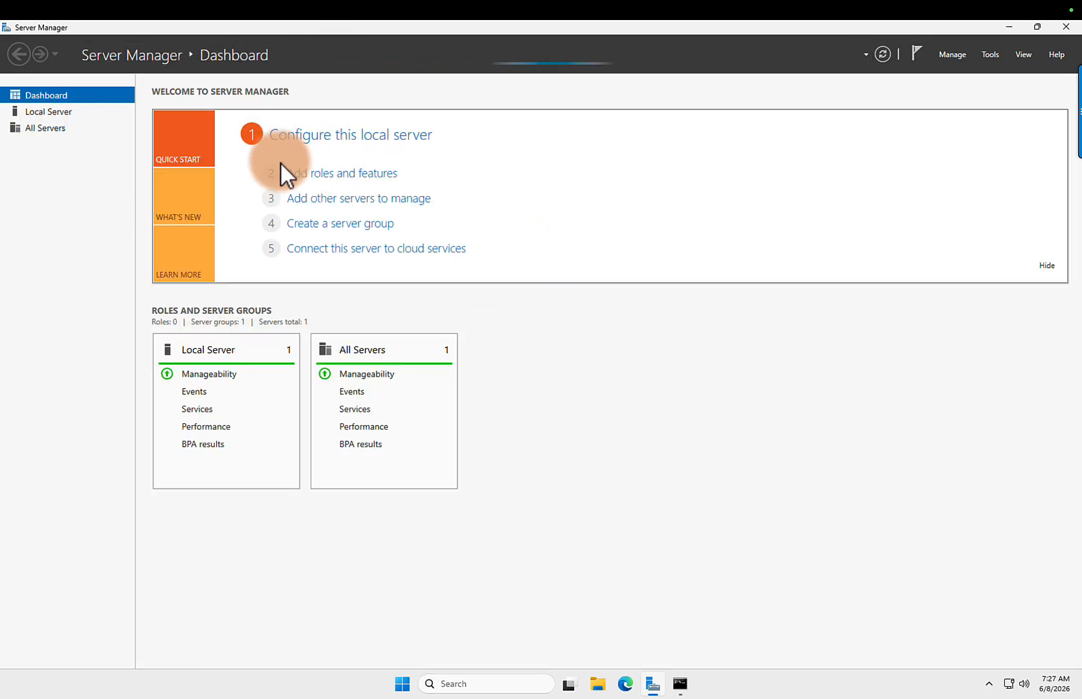
{"action": "left_click", "coordinate": [61, 114]}
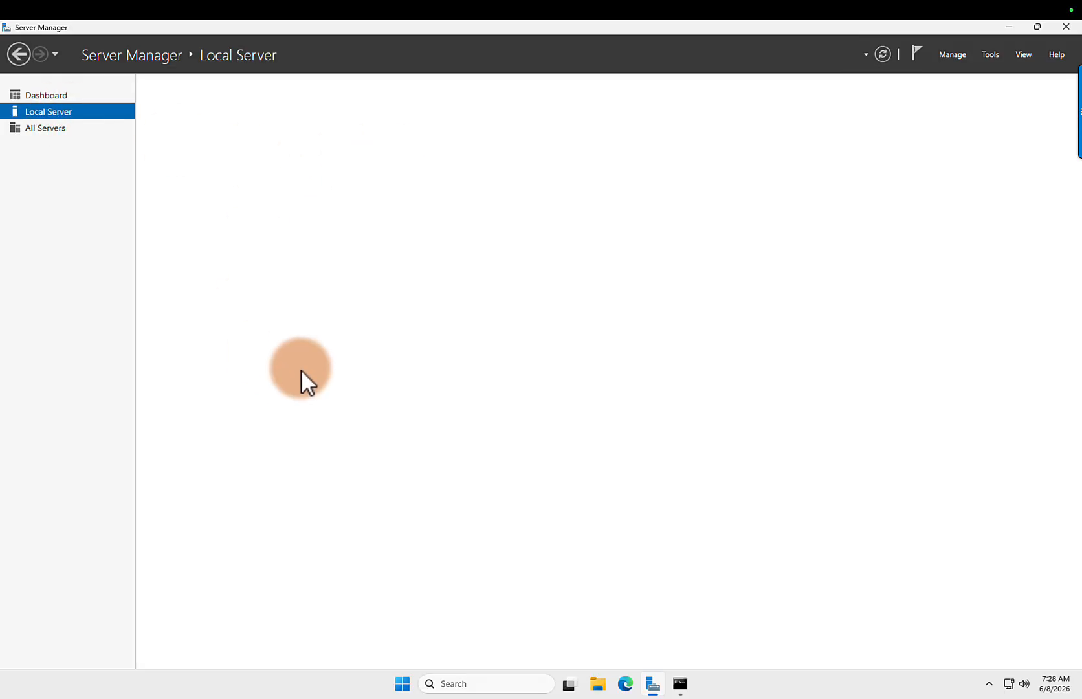
{"action": "left_click", "coordinate": [52, 128]}
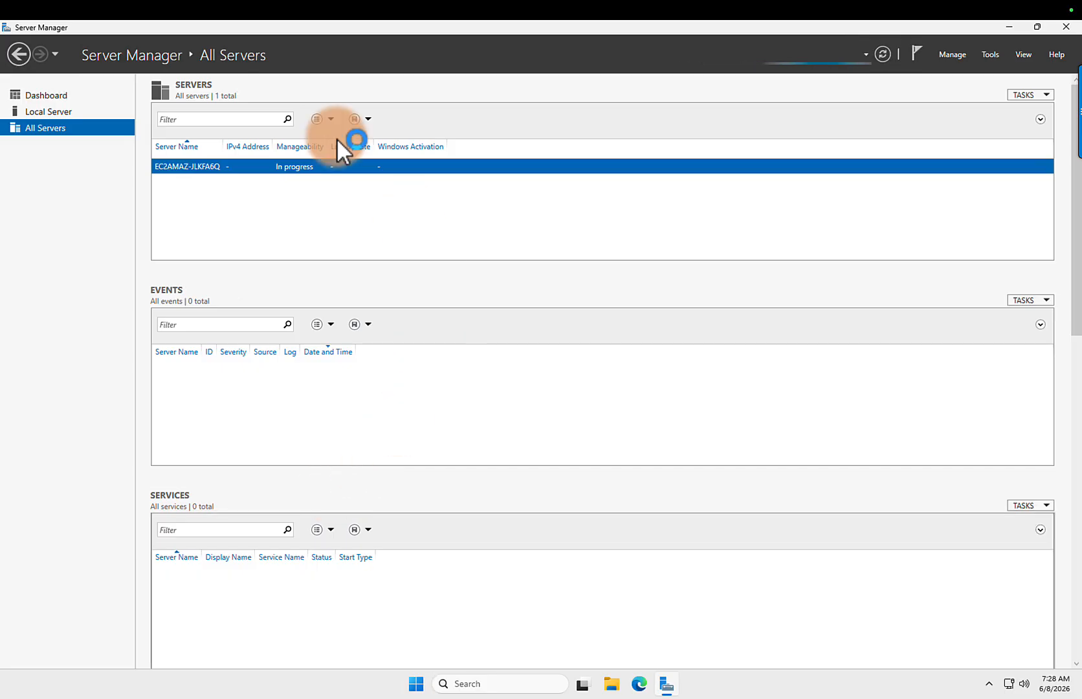
Step: Look through the All Servers page of Server Manager and the server's pinned and recommended apps
{"action": "scroll", "coordinate": [251, 521], "scroll_direction": "down", "scroll_amount": 2}
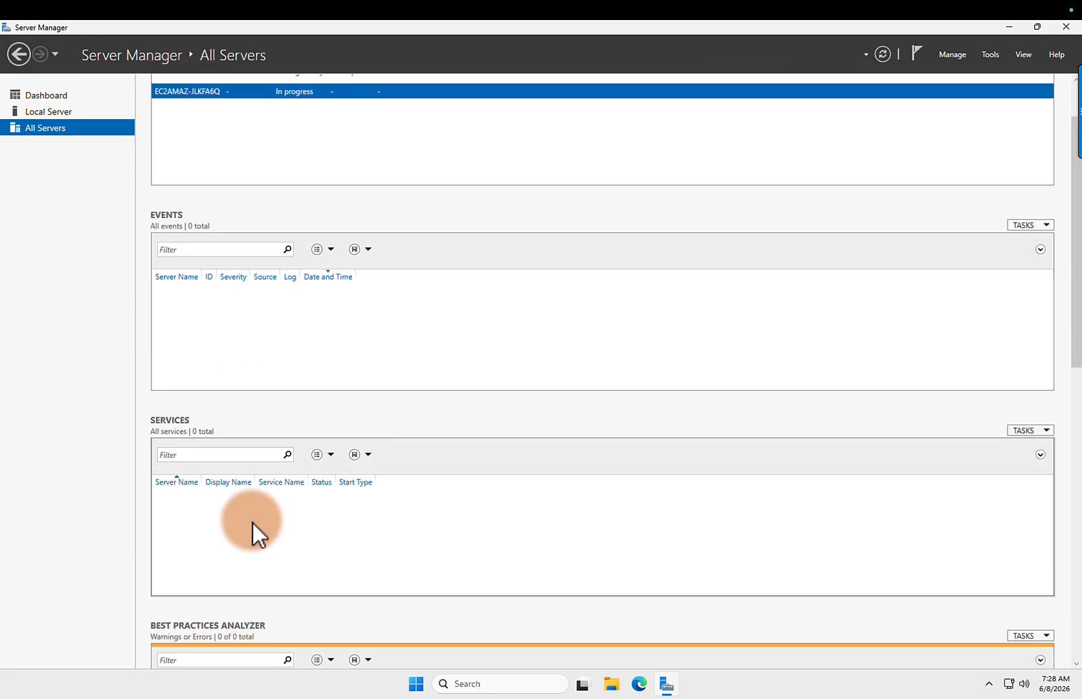
{"action": "scroll", "coordinate": [259, 427], "scroll_direction": "up", "scroll_amount": 2}
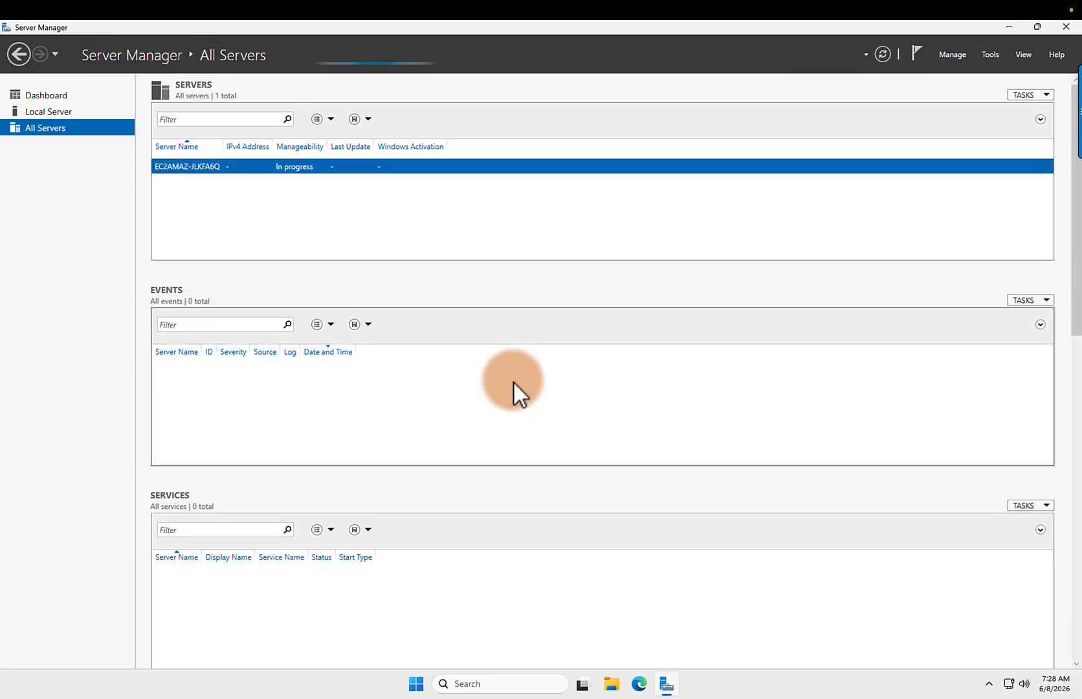
{"action": "left_click", "coordinate": [416, 685]}
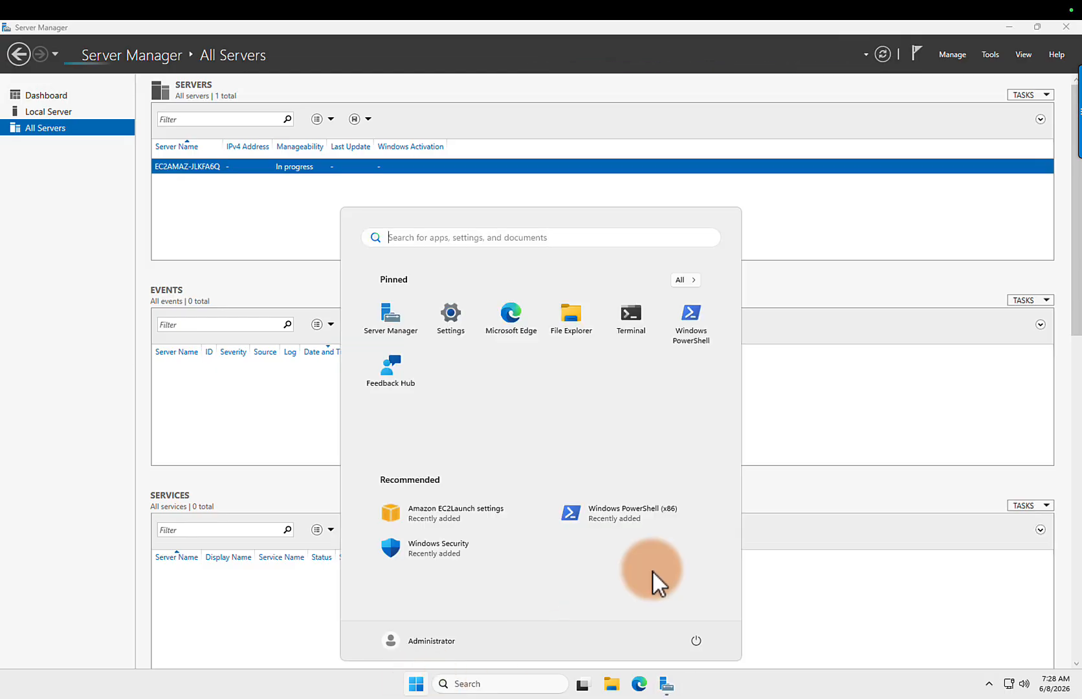
{"action": "left_click", "coordinate": [702, 331]}
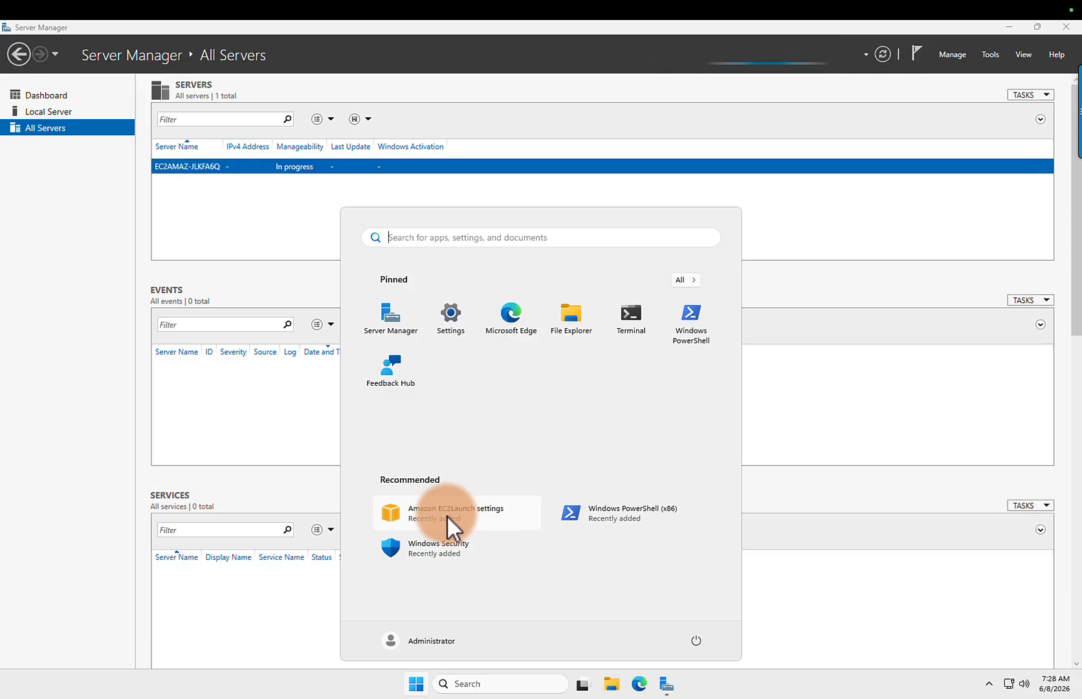
{"action": "left_click", "coordinate": [798, 624]}
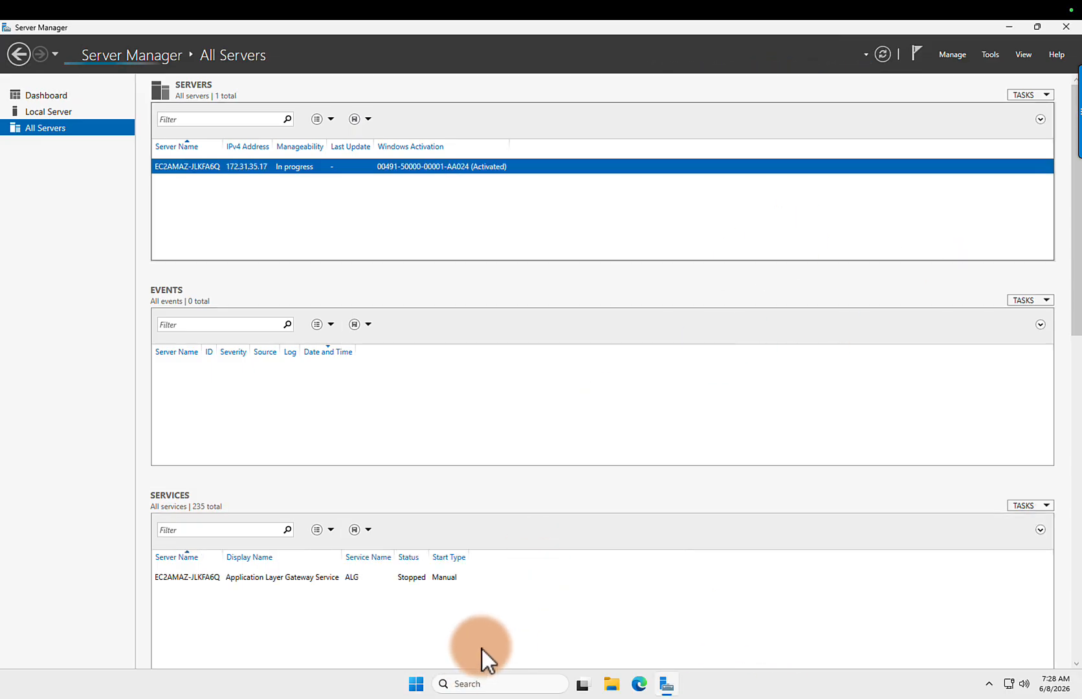
Step: Open the properties of This PC from File Explorer and examine the device name, device specifications and Windows edition
{"action": "left_click", "coordinate": [611, 684]}
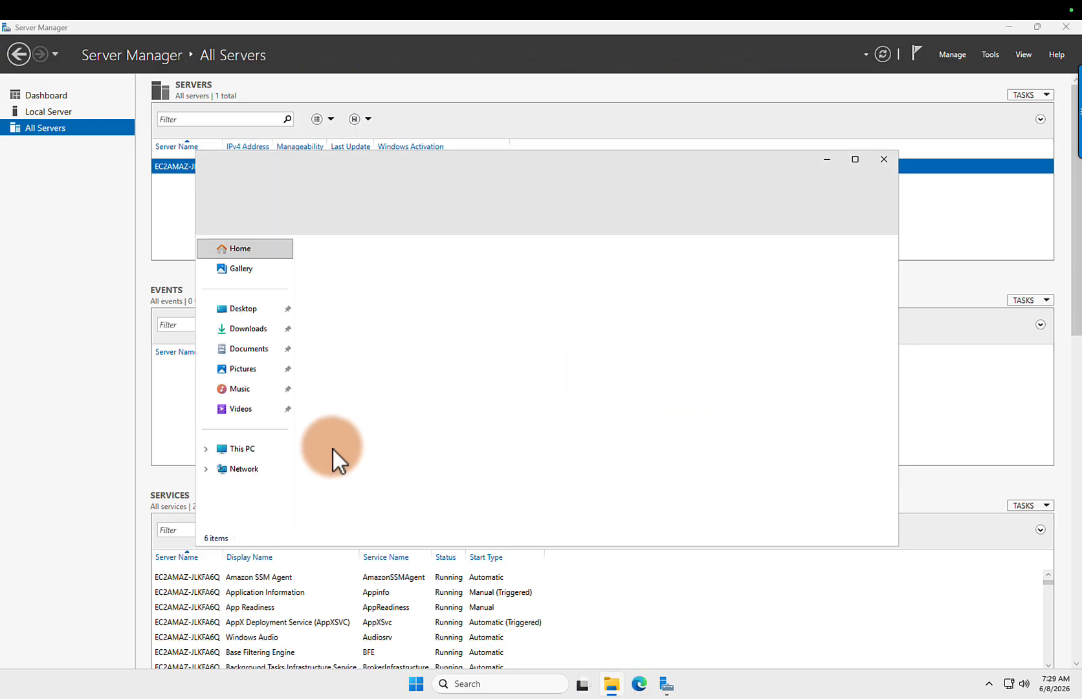
{"action": "right_click", "coordinate": [249, 457]}
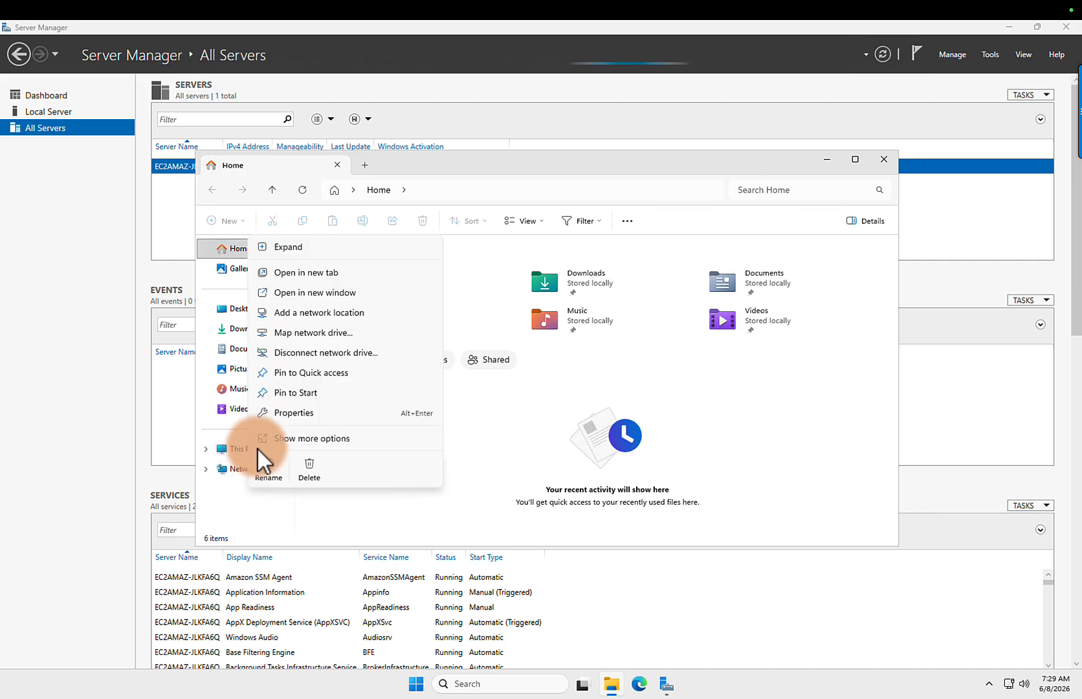
{"action": "left_click", "coordinate": [287, 414]}
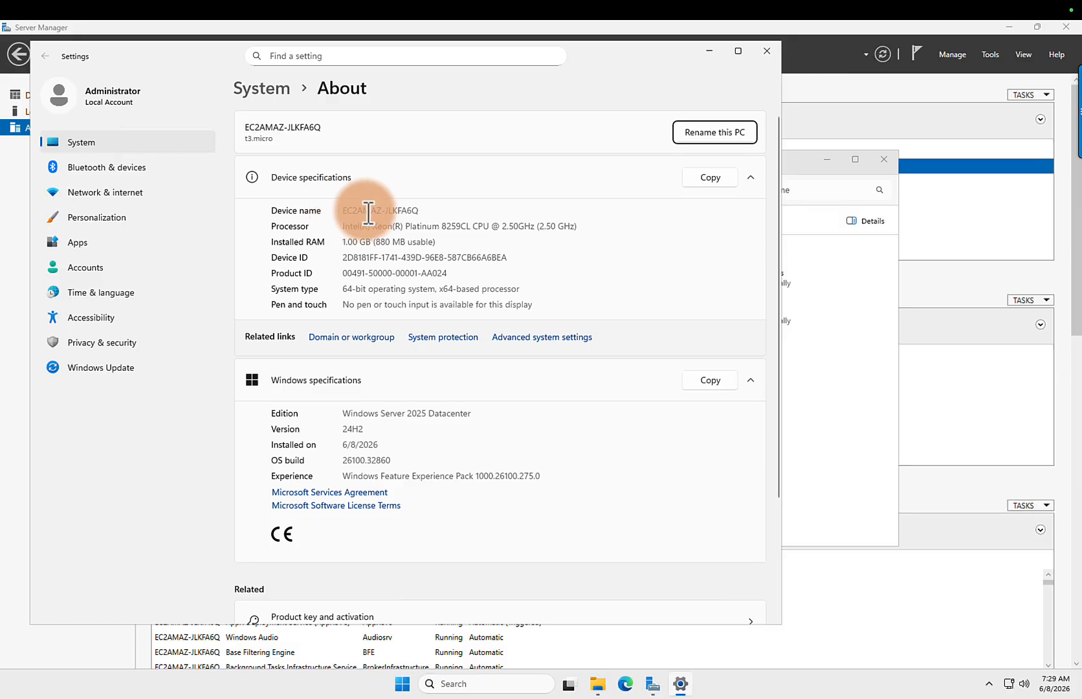
{"action": "left_click_drag", "start_coordinate": [422, 211], "coordinate": [341, 211]}
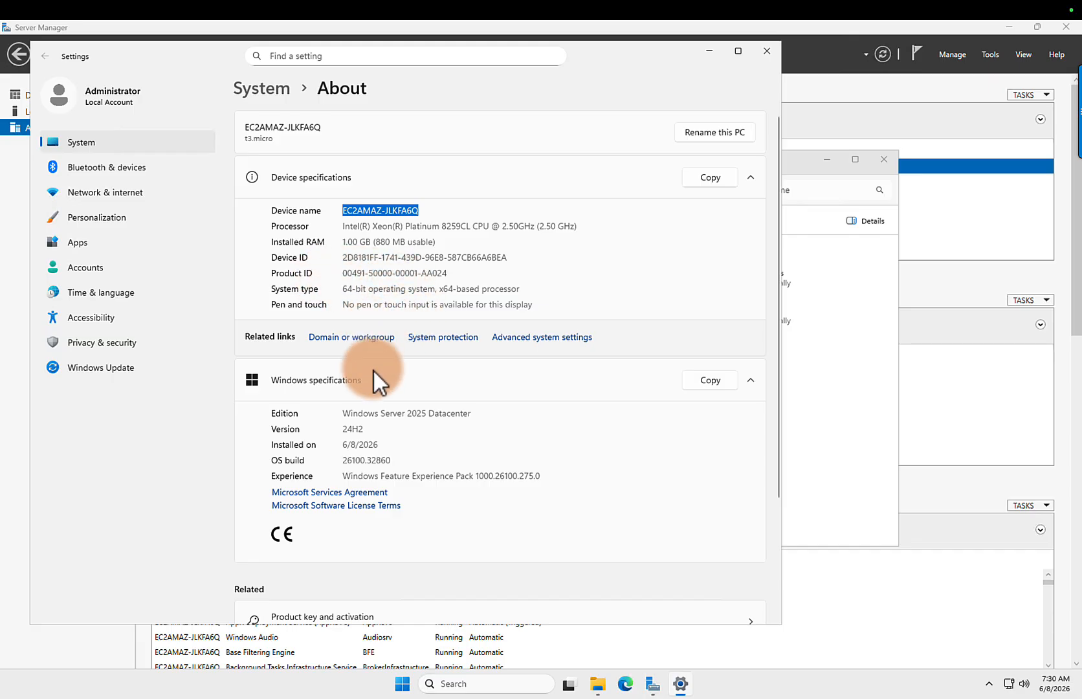
{"action": "left_click_drag", "start_coordinate": [347, 418], "coordinate": [431, 417]}
{"action": "left_click", "coordinate": [379, 485]}
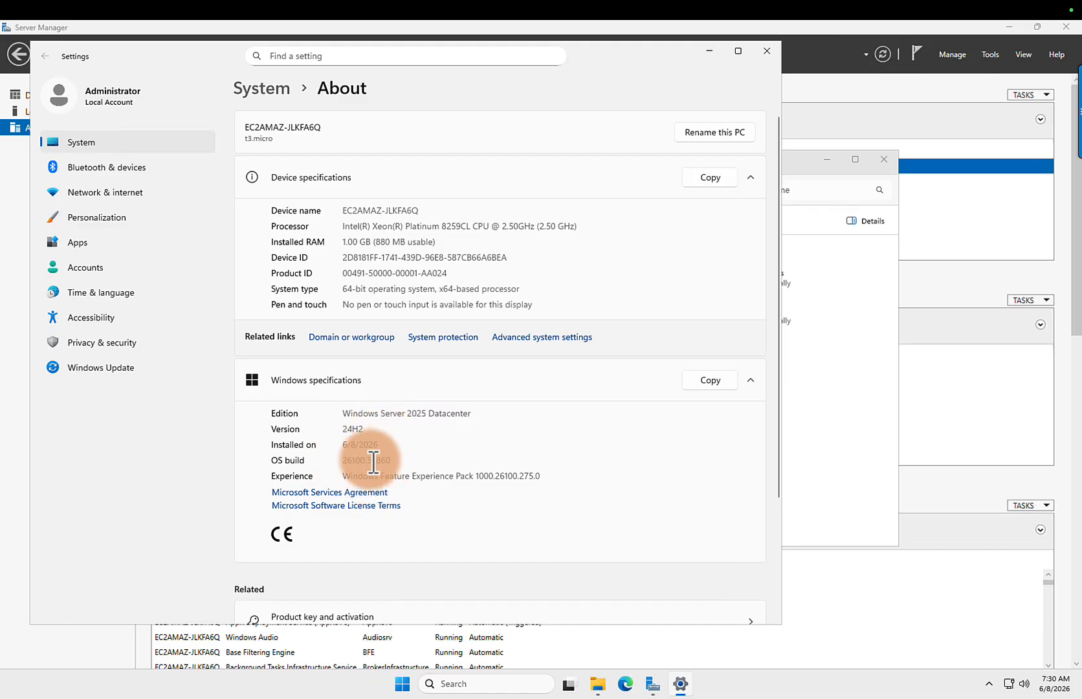
{"action": "scroll", "coordinate": [453, 486], "scroll_direction": "down", "scroll_amount": 2}
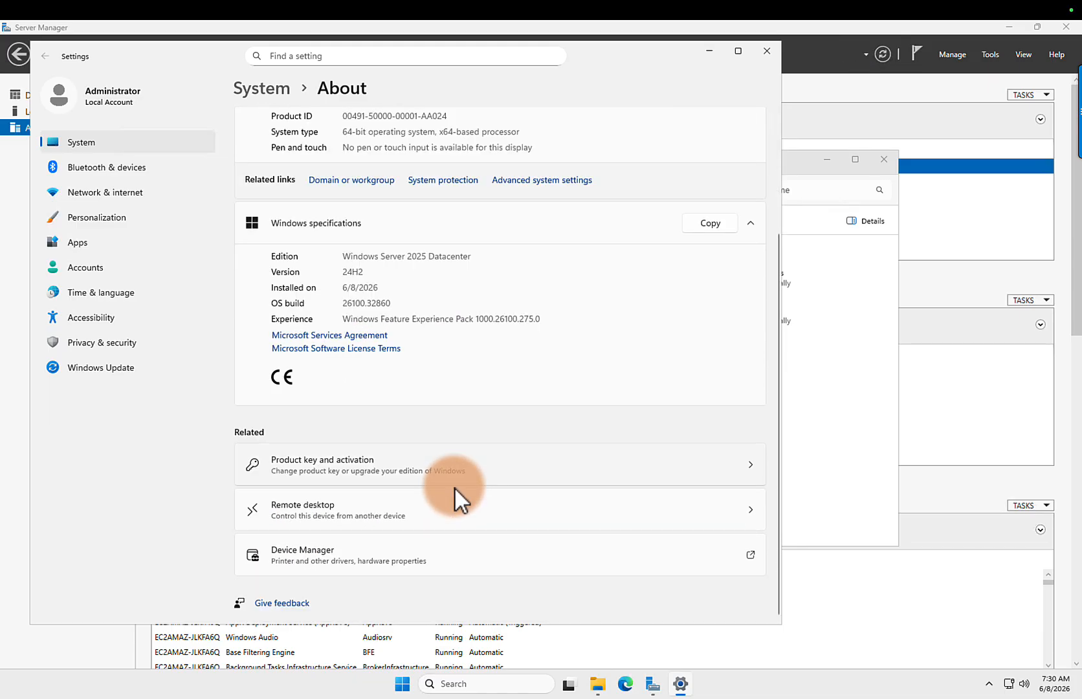
{"action": "scroll", "coordinate": [454, 486], "scroll_direction": "up", "scroll_amount": 2}
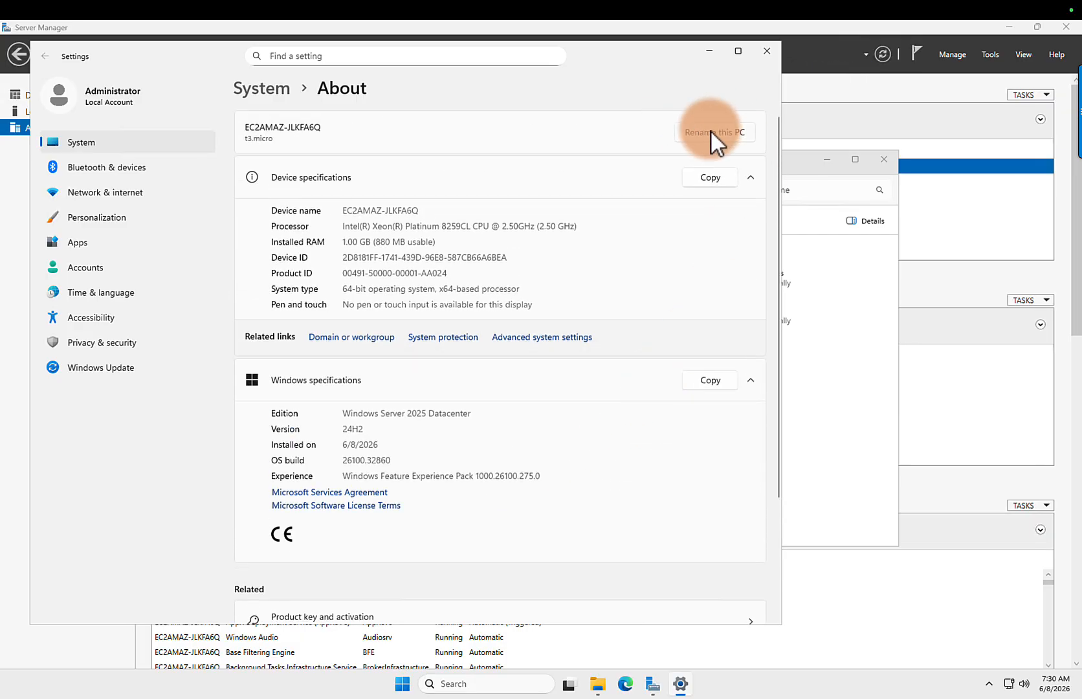
{"action": "scroll", "coordinate": [443, 220], "scroll_direction": "down", "scroll_amount": 1}
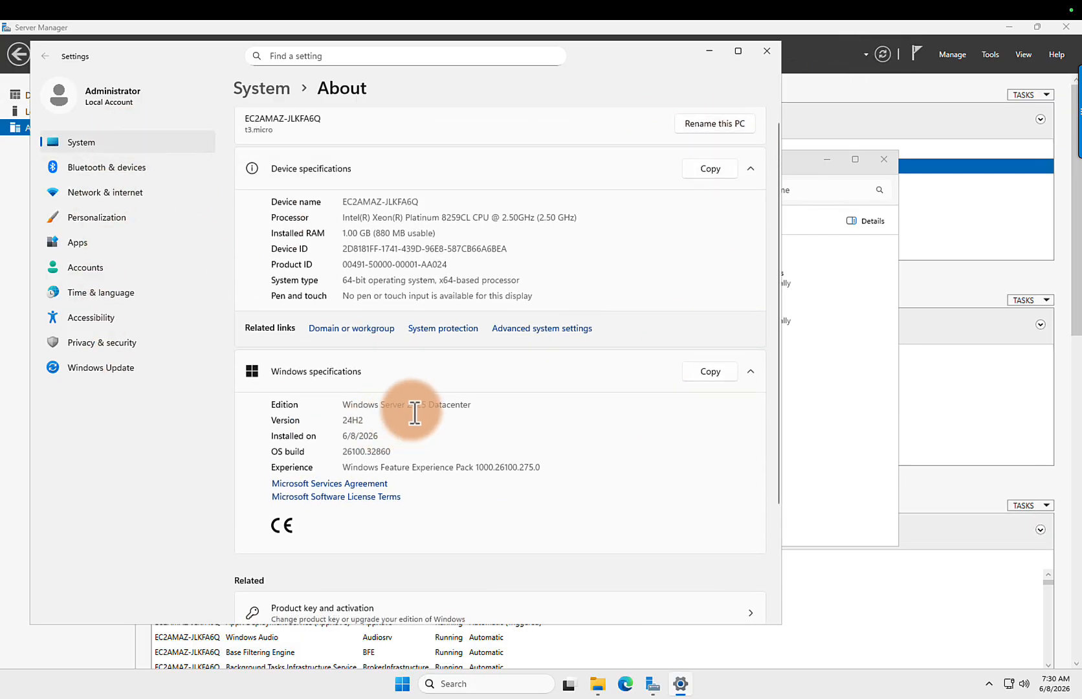
Step: Review the apps installed on the server, then close Settings and minimize File Explorer
{"action": "left_click", "coordinate": [81, 243]}
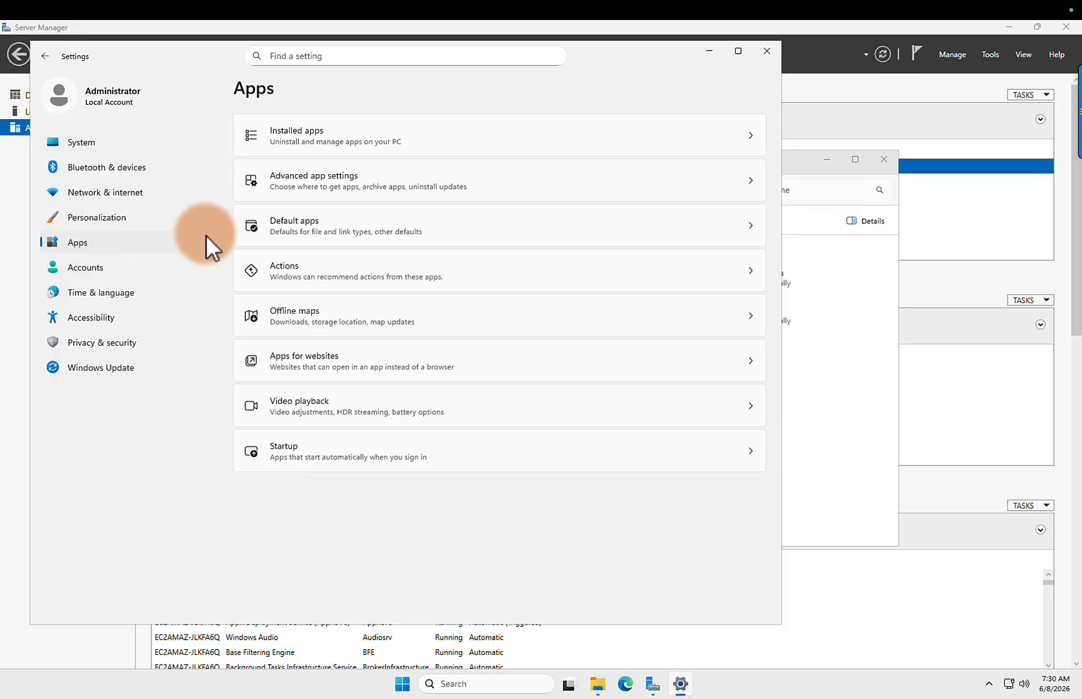
{"action": "left_click", "coordinate": [352, 139]}
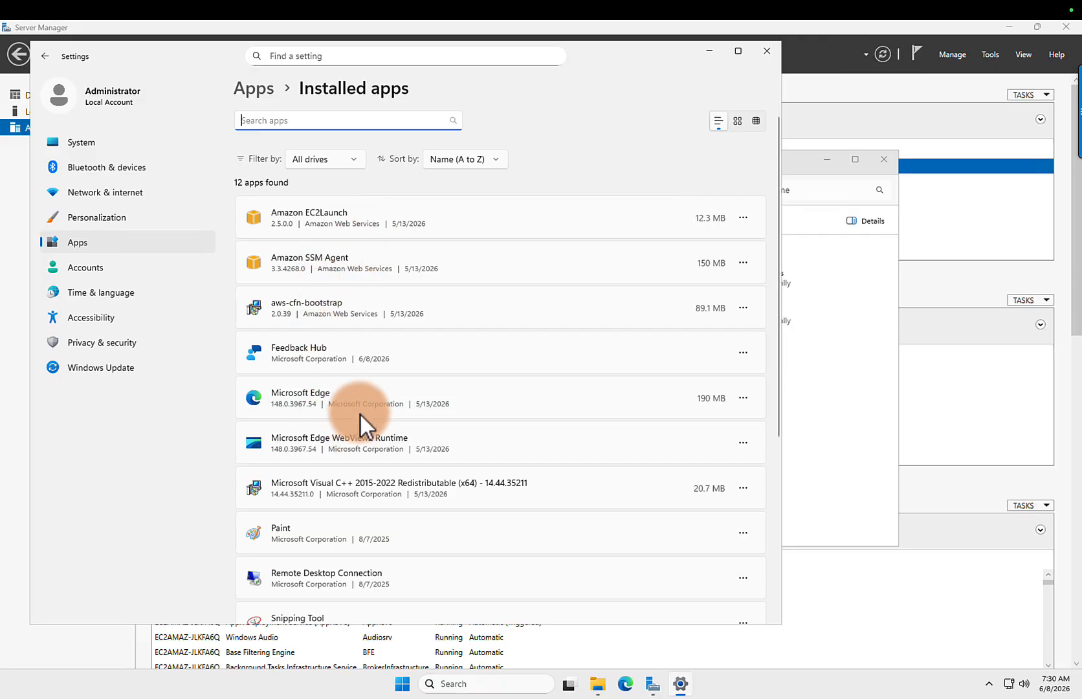
{"action": "scroll", "coordinate": [360, 414], "scroll_direction": "down", "scroll_amount": 3}
{"action": "scroll", "coordinate": [386, 367], "scroll_direction": "up", "scroll_amount": 3}
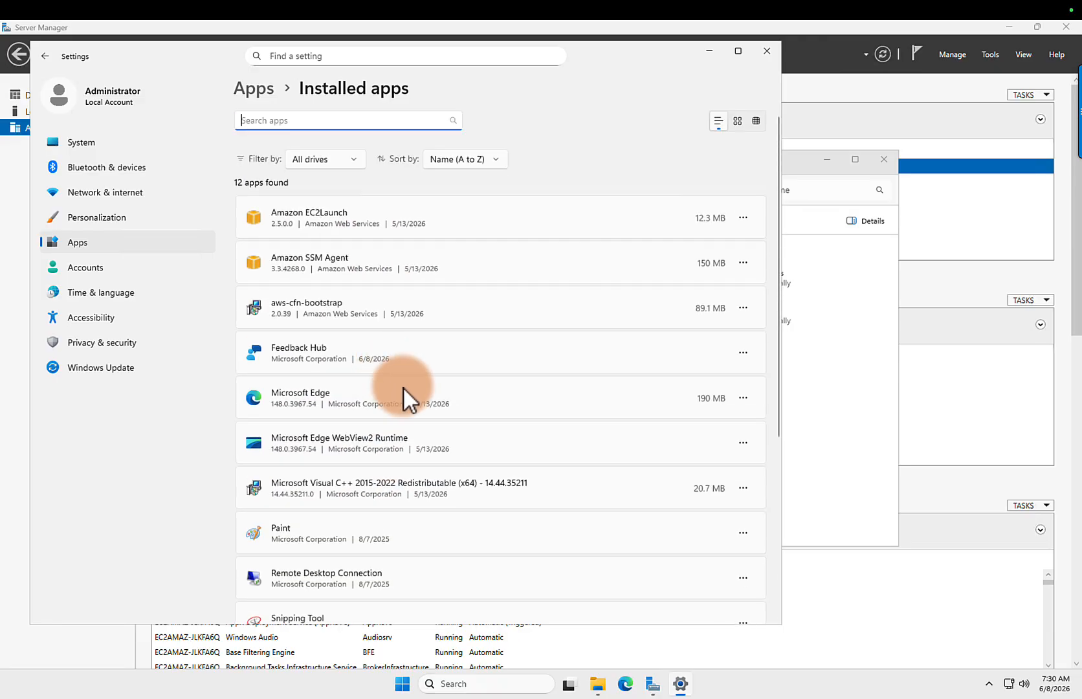
{"action": "scroll", "coordinate": [388, 350], "scroll_direction": "down", "scroll_amount": 2}
{"action": "scroll", "coordinate": [363, 271], "scroll_direction": "up", "scroll_amount": 2}
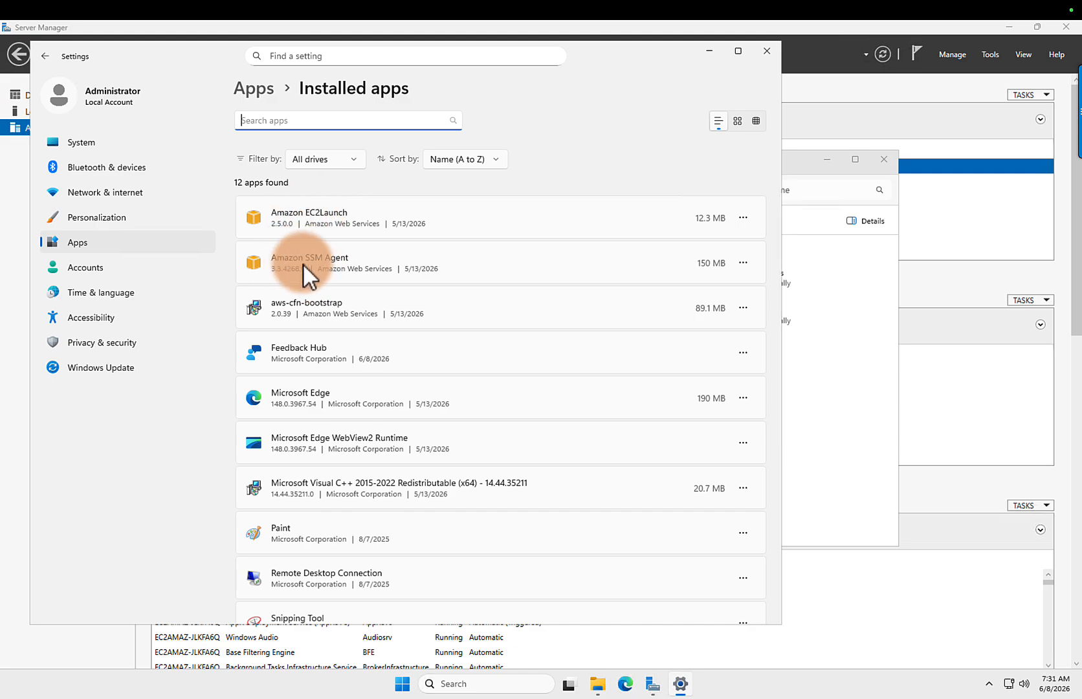
{"action": "left_click", "coordinate": [768, 52]}
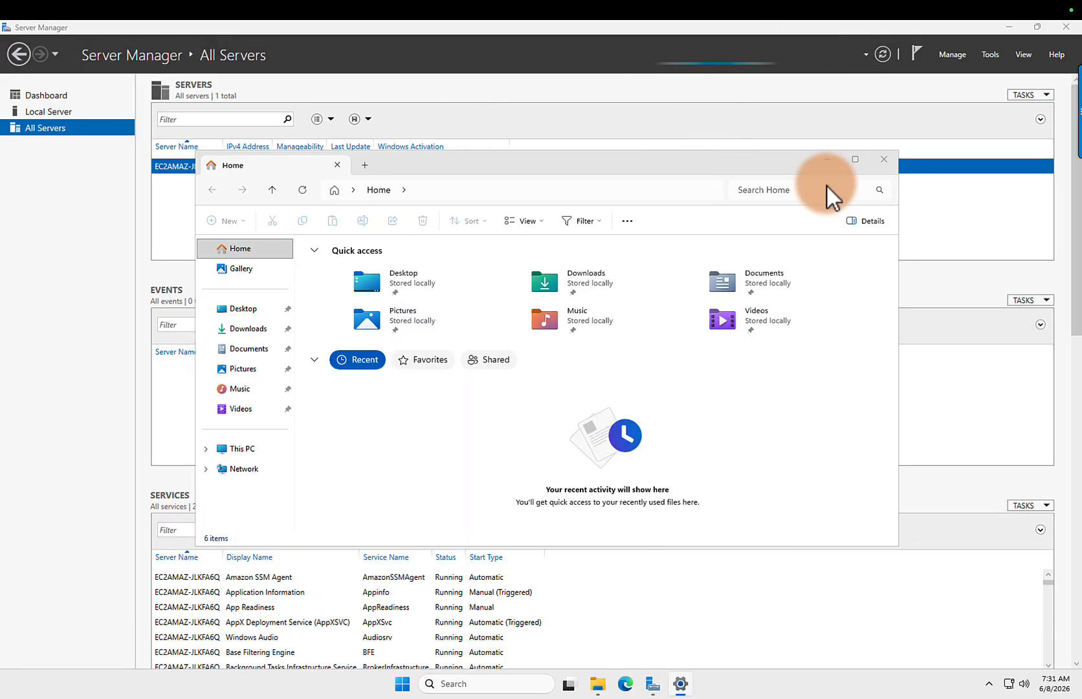
{"action": "left_click", "coordinate": [826, 159]}
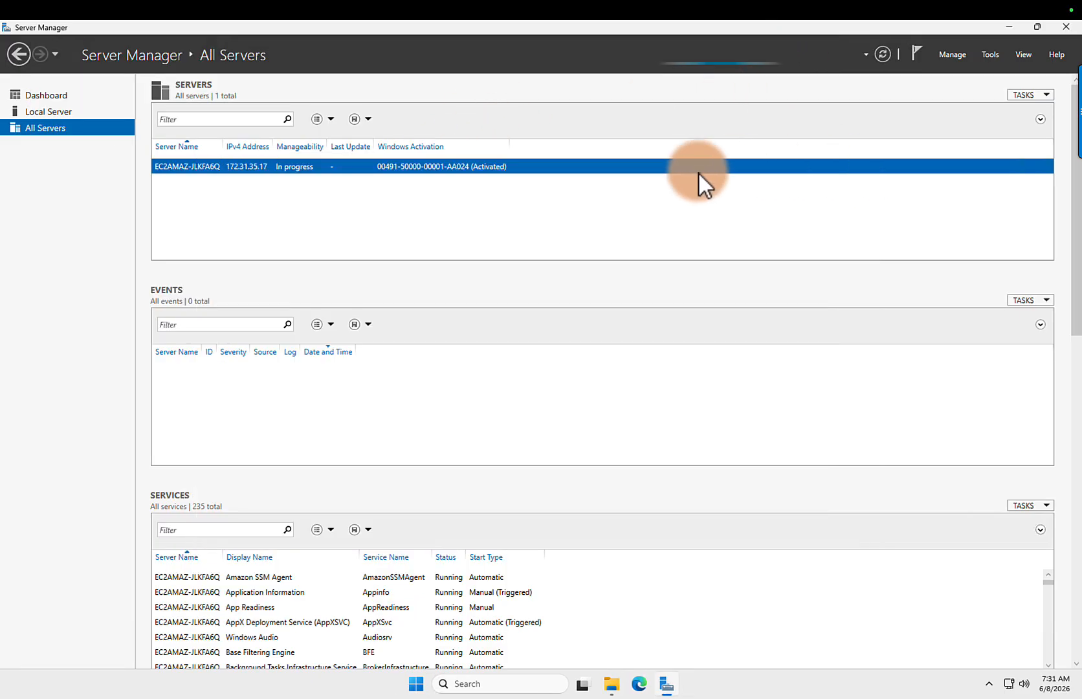
Step: Search for Run and use it to display the About Windows version information, then close that information window
{"action": "left_click", "coordinate": [467, 685]}
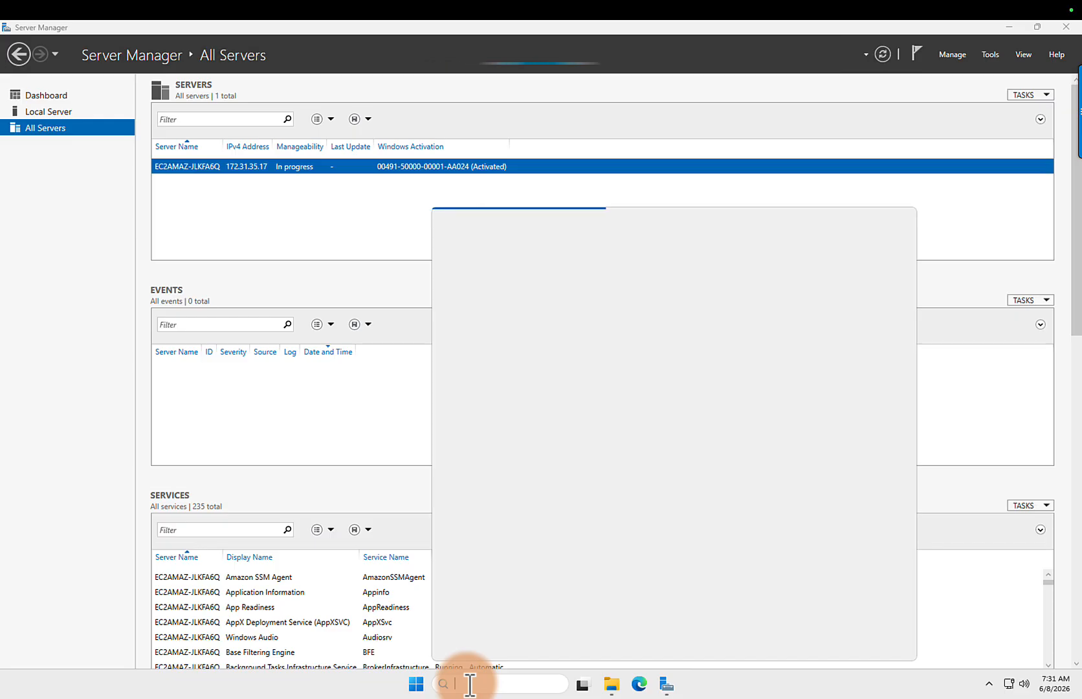
{"action": "type", "text": "run"}
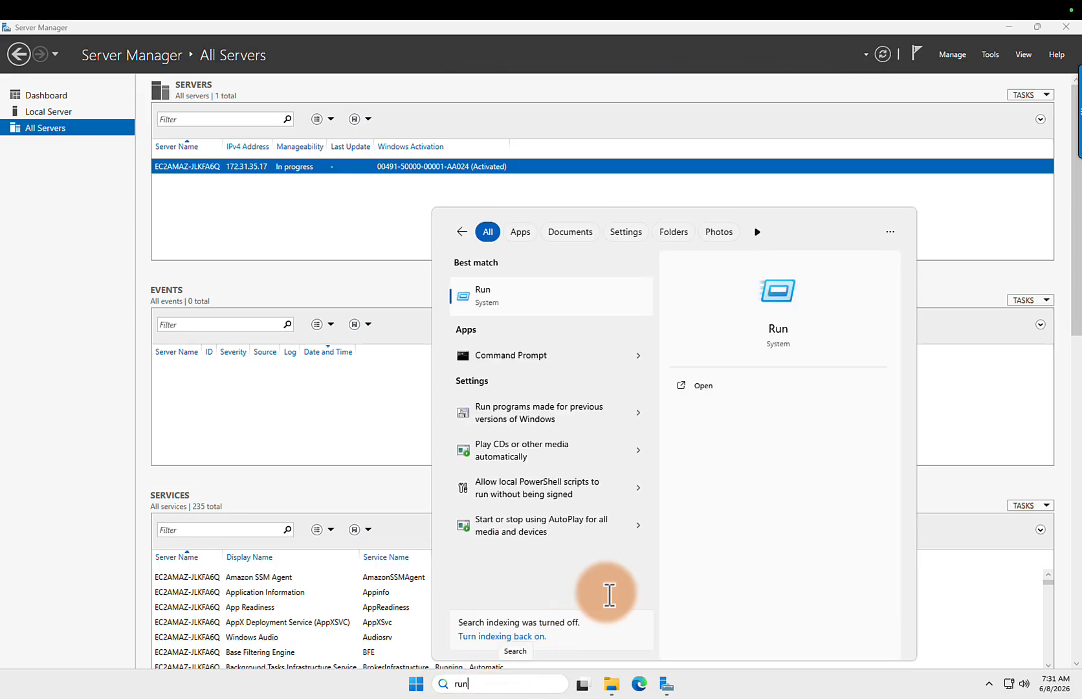
{"action": "left_click", "coordinate": [485, 298]}
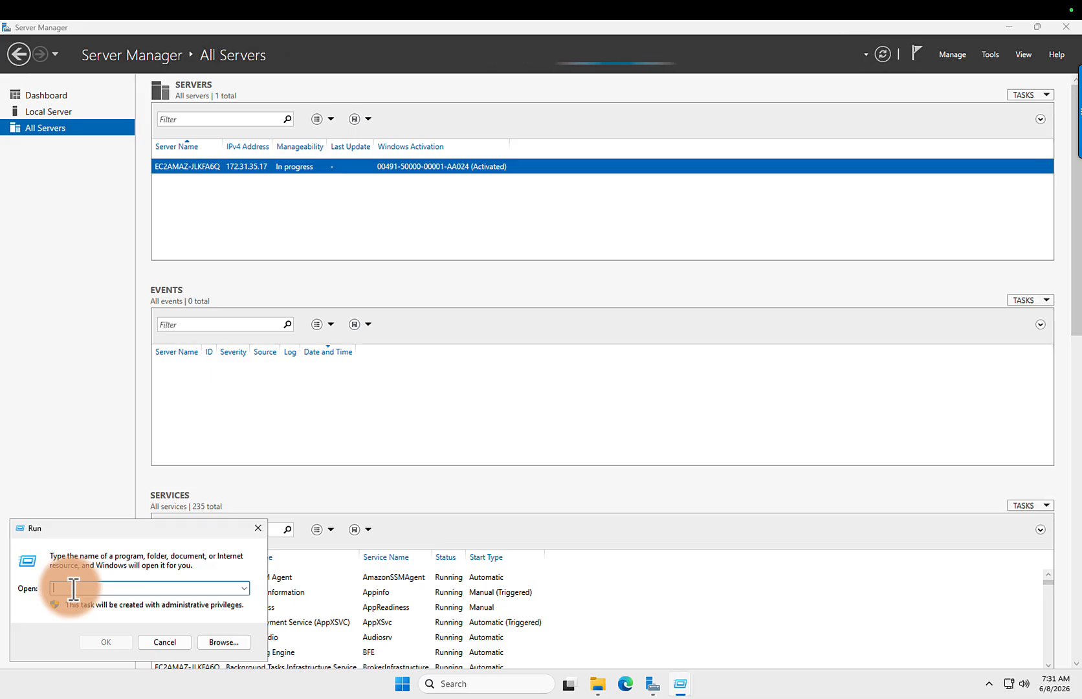
{"action": "type", "text": "win"}
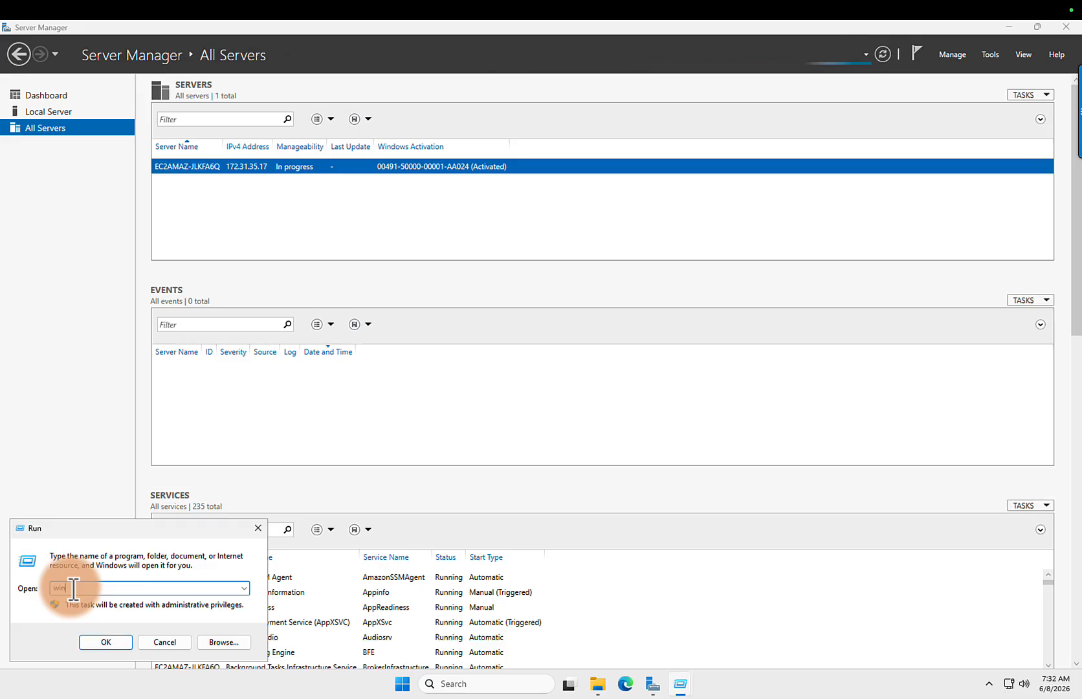
{"action": "key", "text": "BackSpace"}
{"action": "key", "text": "BackSpace"}
{"action": "key", "text": "BackSpace"}
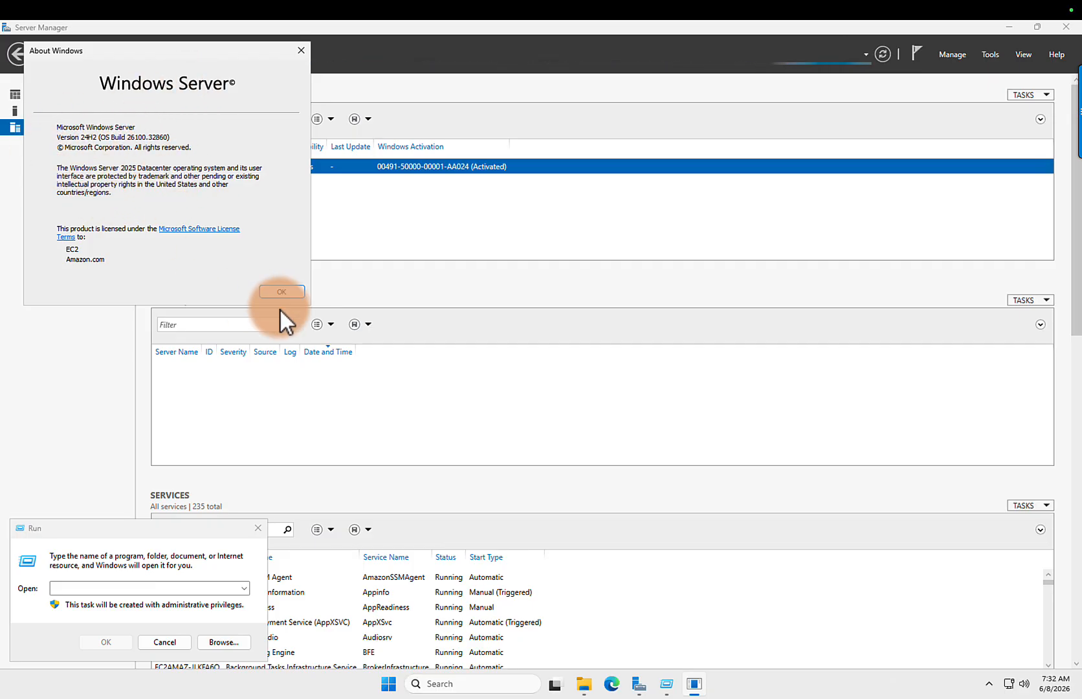
{"action": "left_click", "coordinate": [287, 292]}
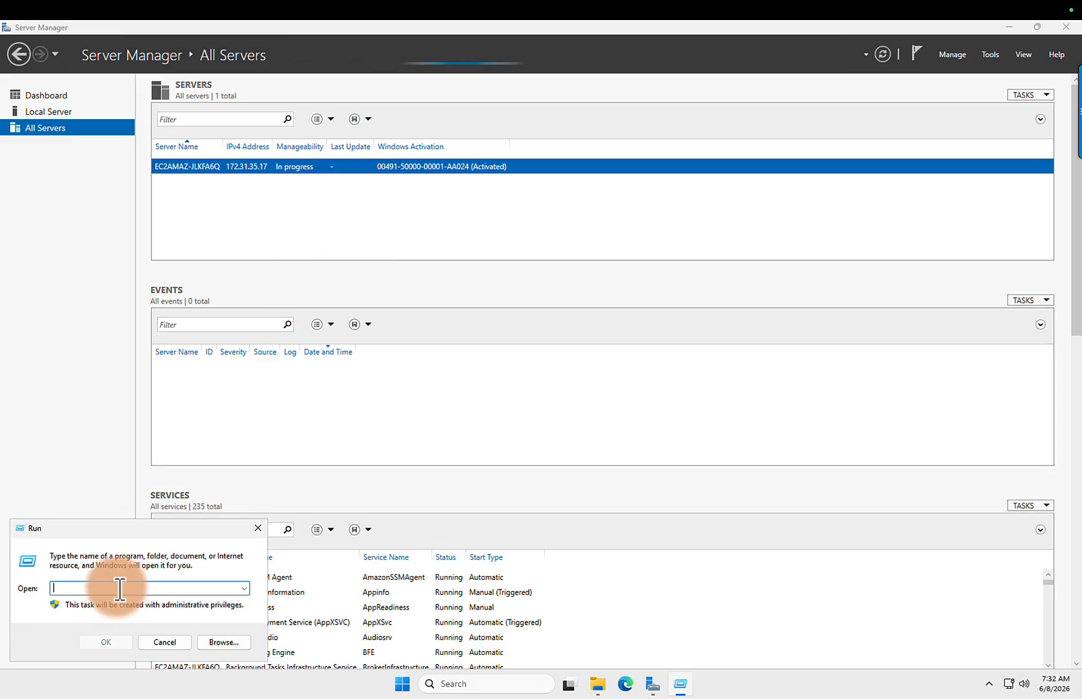
Step: Run the logoff command to end the remote Windows session
{"action": "type", "text": "lo"}
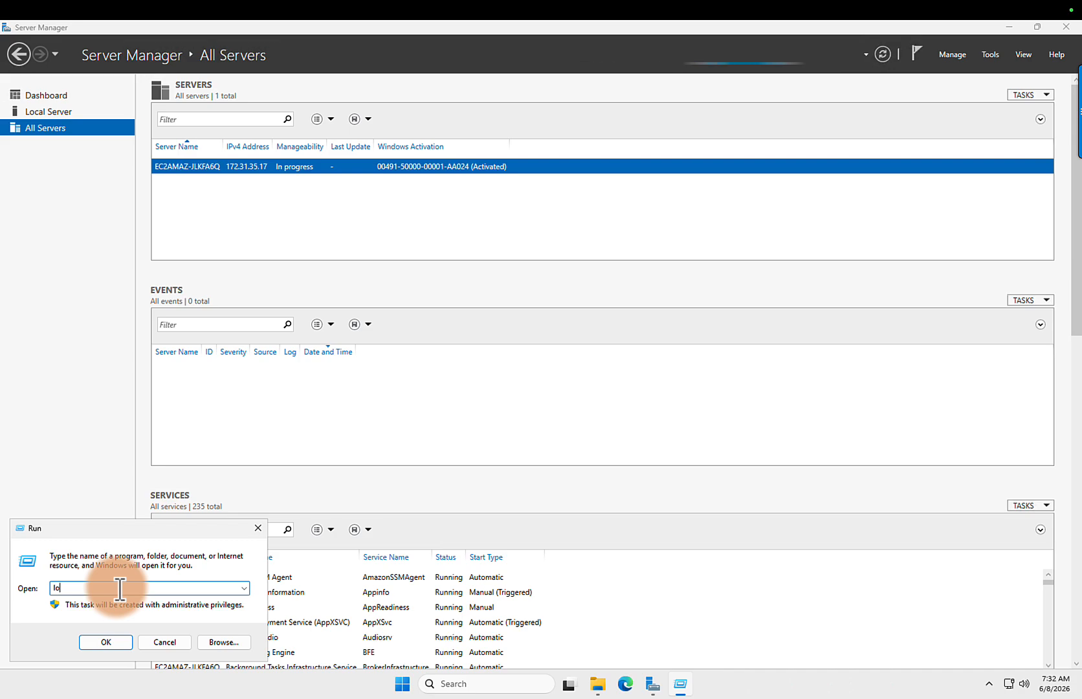
{"action": "type", "text": "goff"}
{"action": "left_click", "coordinate": [105, 639]}
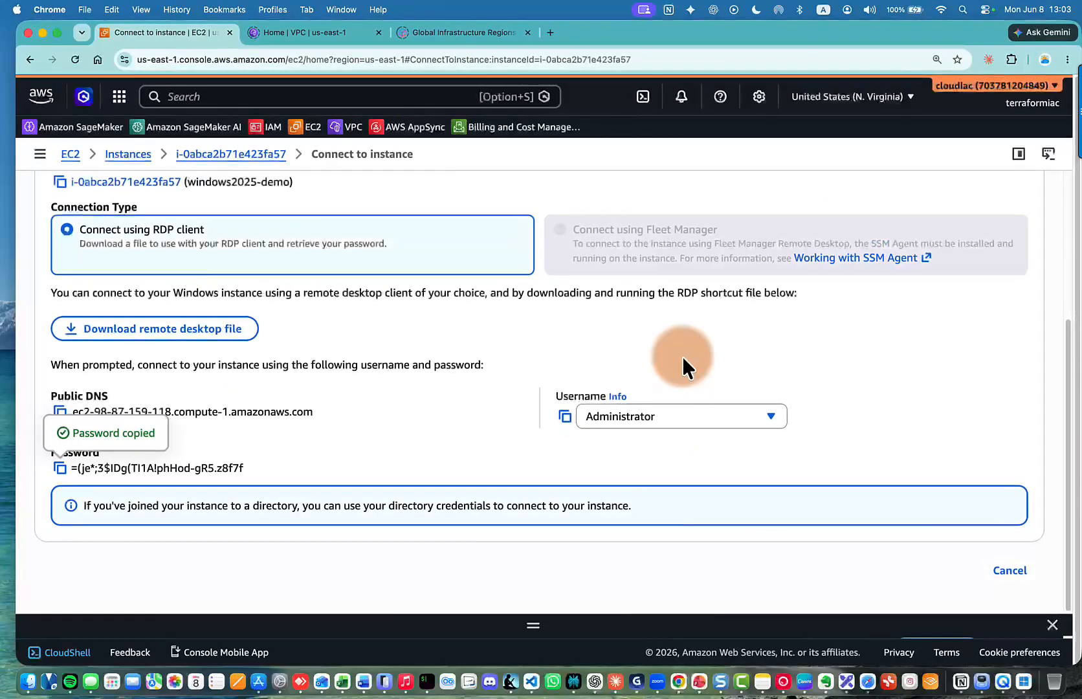
Step: Download the remote desktop file for windows2025-demo from the EC2 connection page again and open it in Windows App
{"action": "scroll", "coordinate": [682, 356], "scroll_direction": "up", "scroll_amount": 5}
{"action": "scroll", "coordinate": [682, 356], "scroll_direction": "down", "scroll_amount": 4}
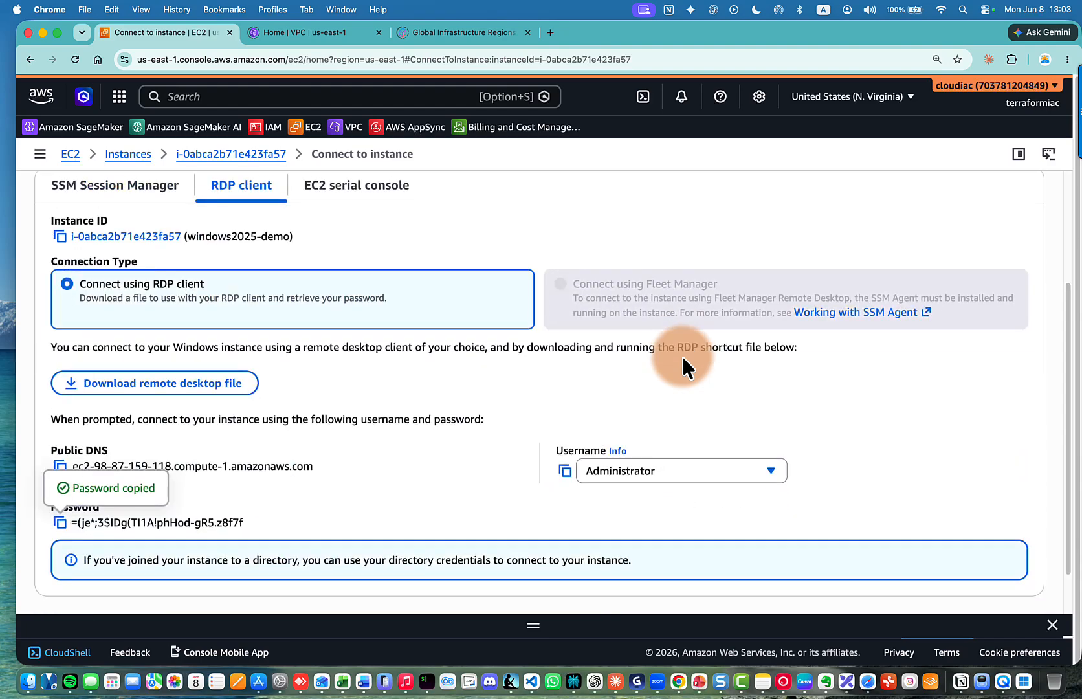
{"action": "scroll", "coordinate": [684, 358], "scroll_direction": "down", "scroll_amount": 1}
{"action": "left_click", "coordinate": [158, 358]}
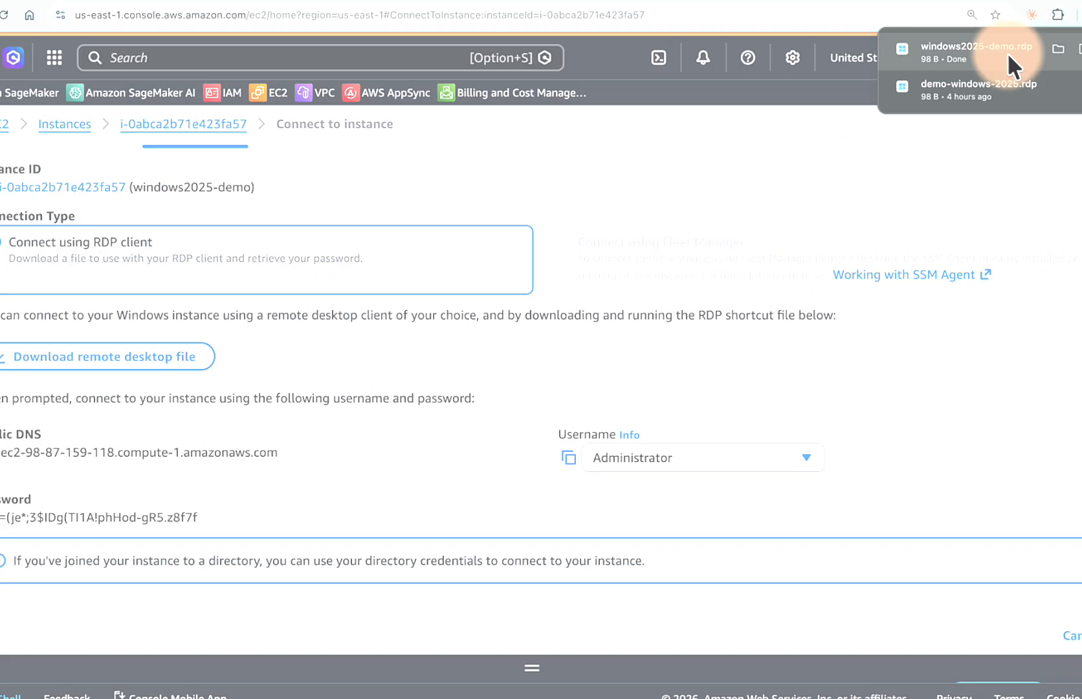
{"action": "left_click", "coordinate": [951, 93]}
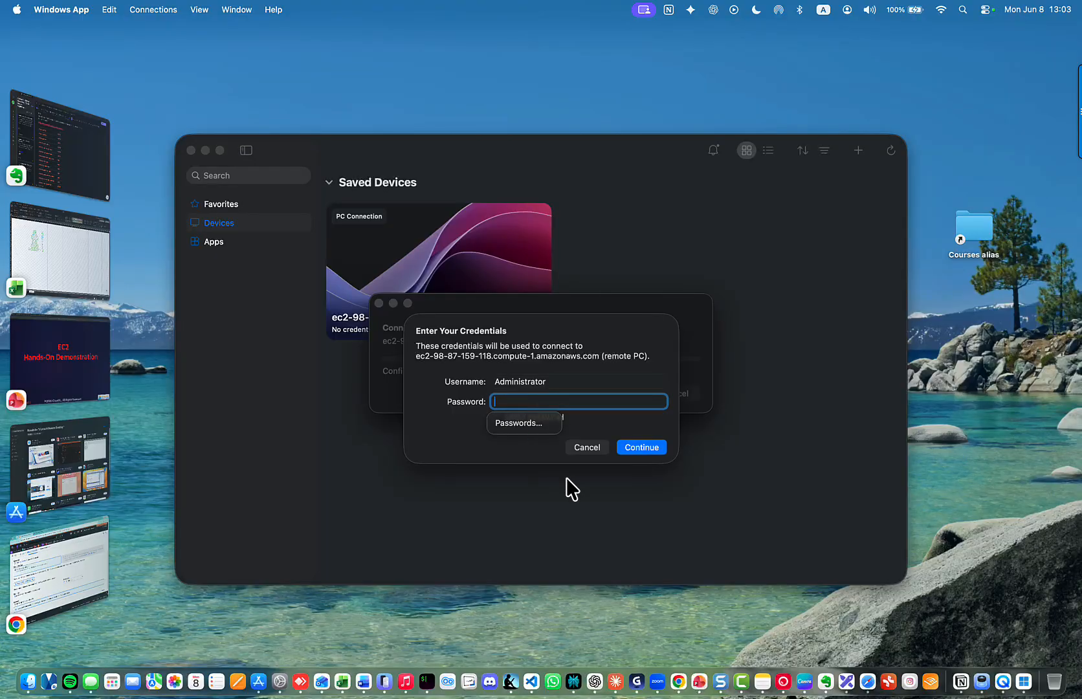
Step: Copy the Administrator password from the EC2 console in Chrome, paste it into Windows App's credentials prompt and connect to the instance
{"action": "left_click", "coordinate": [673, 666]}
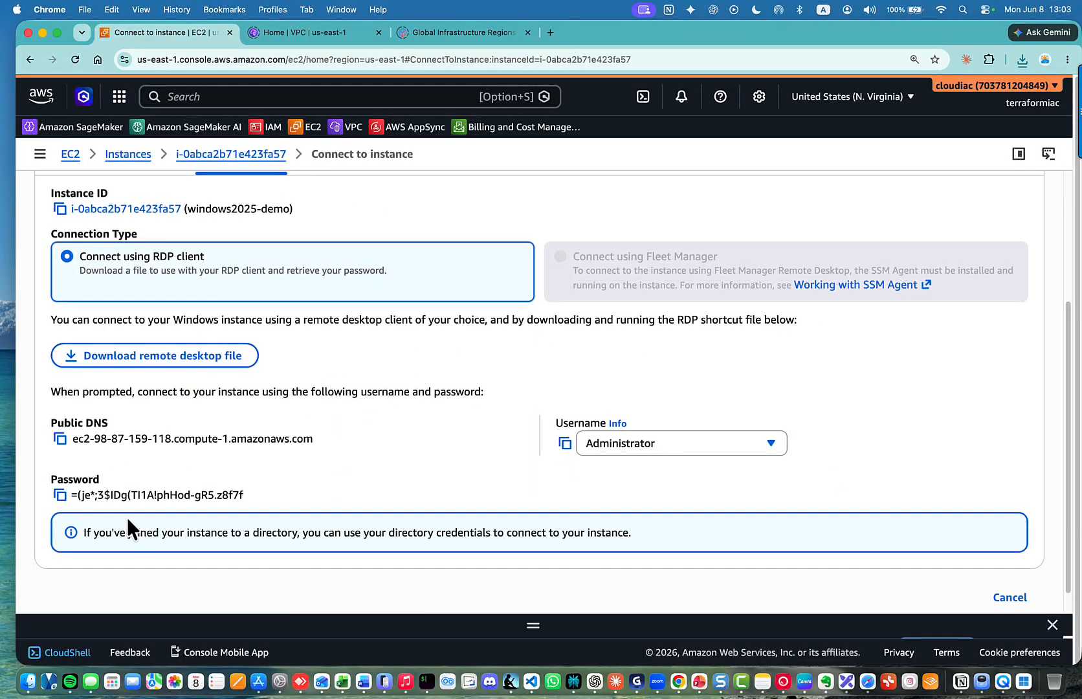
{"action": "left_click", "coordinate": [60, 495]}
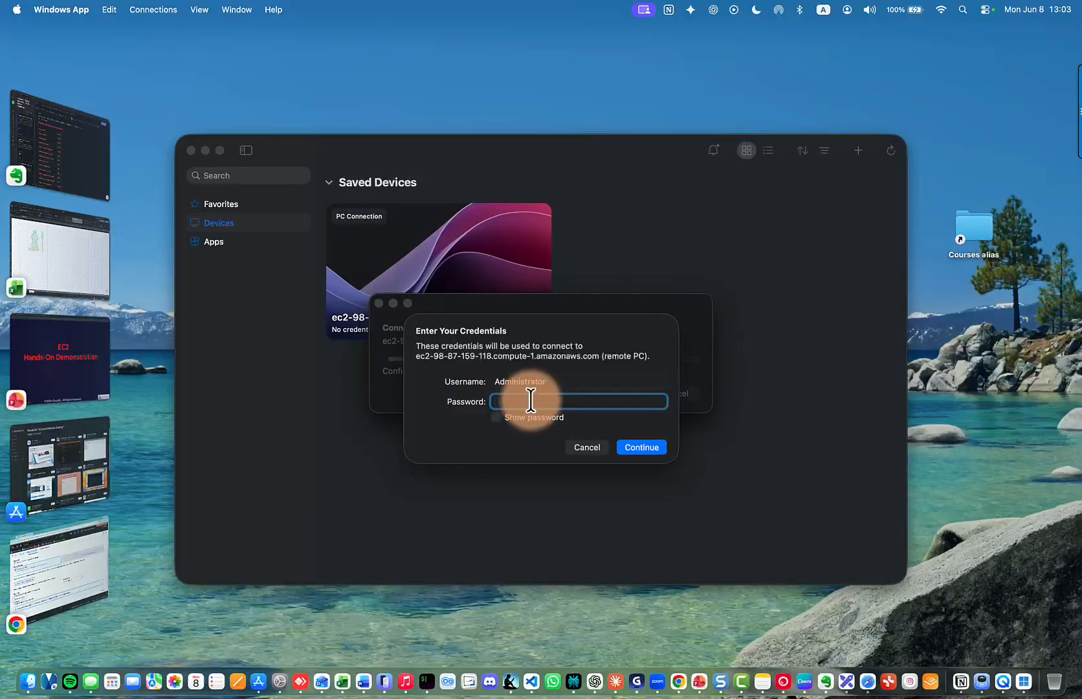
{"action": "left_click", "coordinate": [528, 400]}
{"action": "key", "text": "super+v"}
{"action": "left_click", "coordinate": [646, 446]}
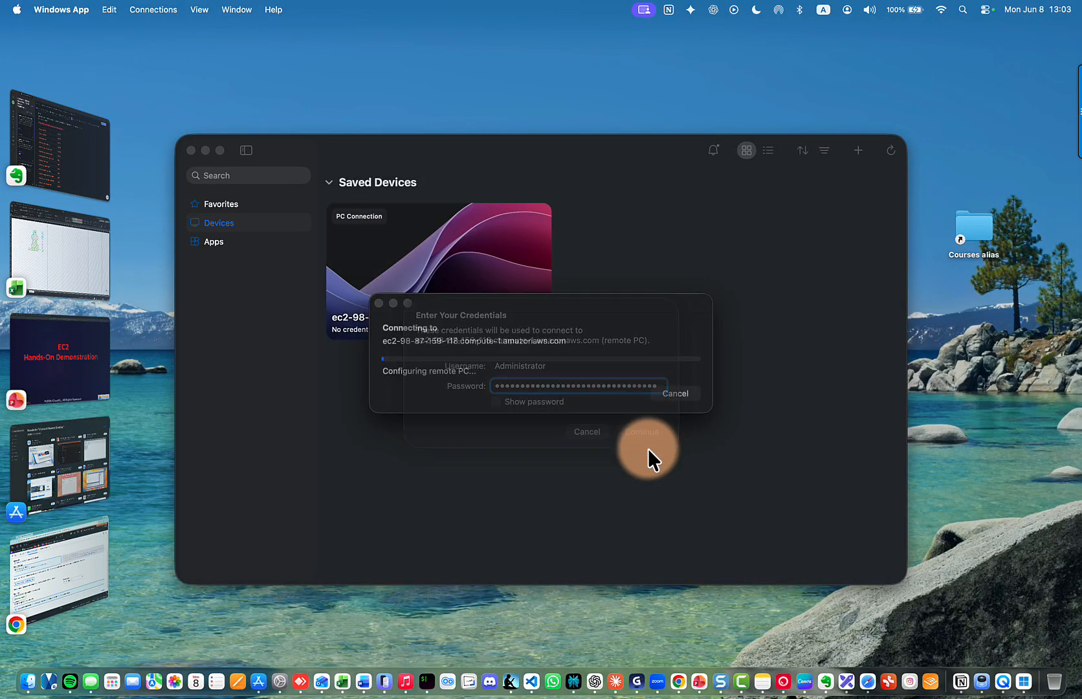
{"action": "left_click", "coordinate": [703, 419]}
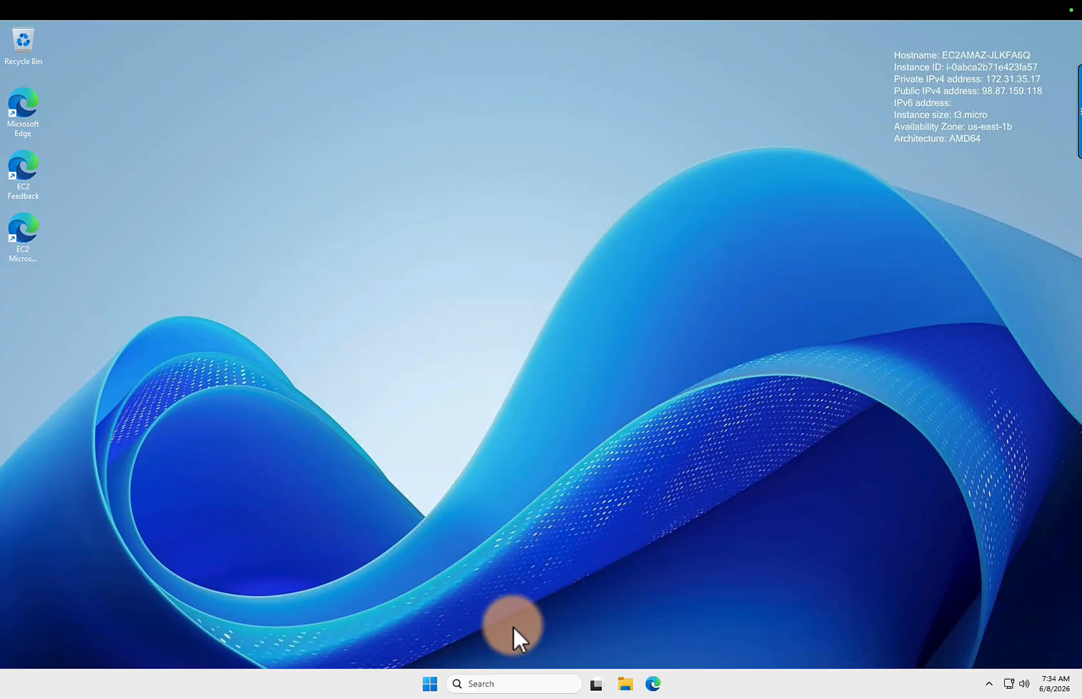
Step: Search for Run and use it to execute the logoff command, signing out of the reconnected Windows session
{"action": "left_click", "coordinate": [493, 683]}
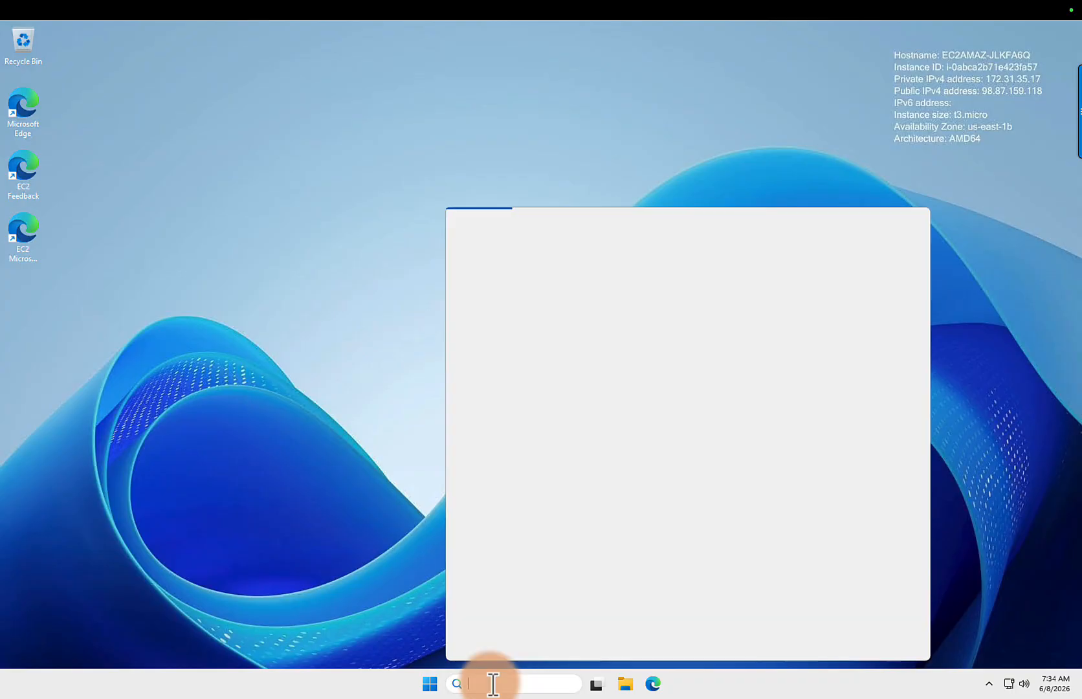
{"action": "type", "text": "run"}
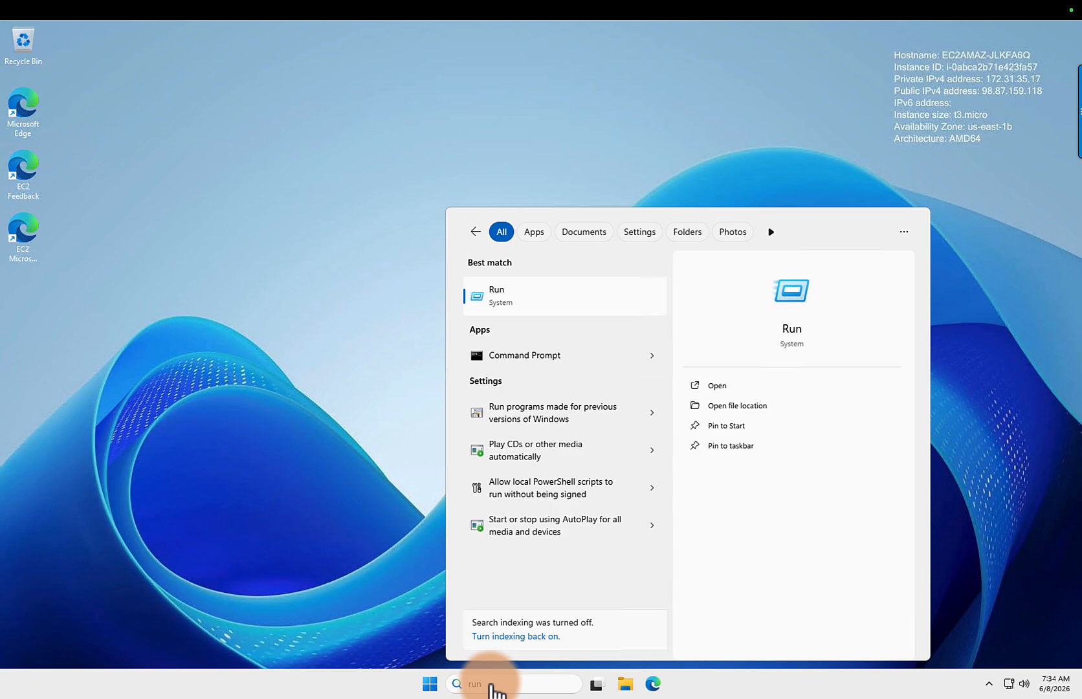
{"action": "key", "text": "Return"}
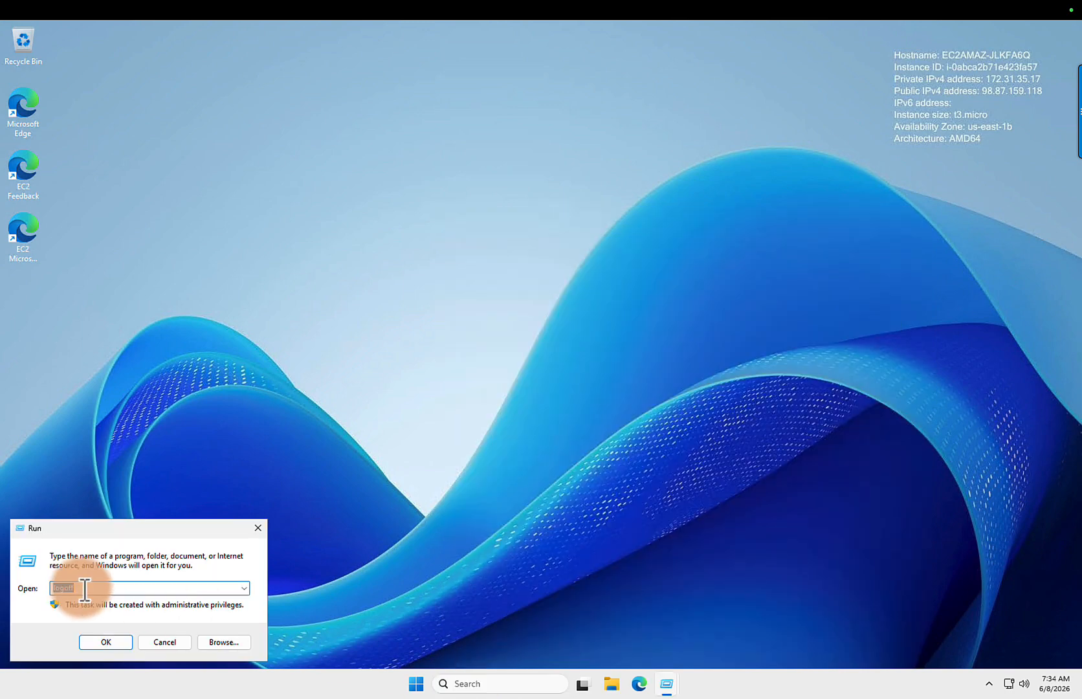
{"action": "key", "text": "Return"}
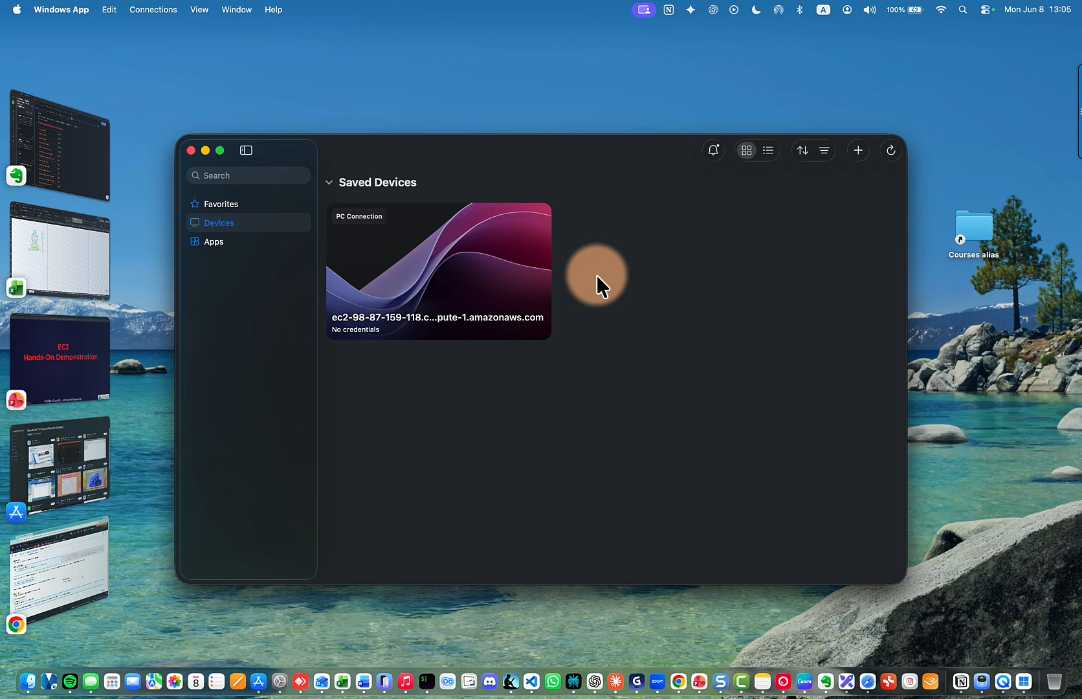
Step: Switch to Chrome, return to the EC2 instances list and terminate windows2025-demo with Skip OS shutdown enabled
{"action": "left_click", "coordinate": [676, 673]}
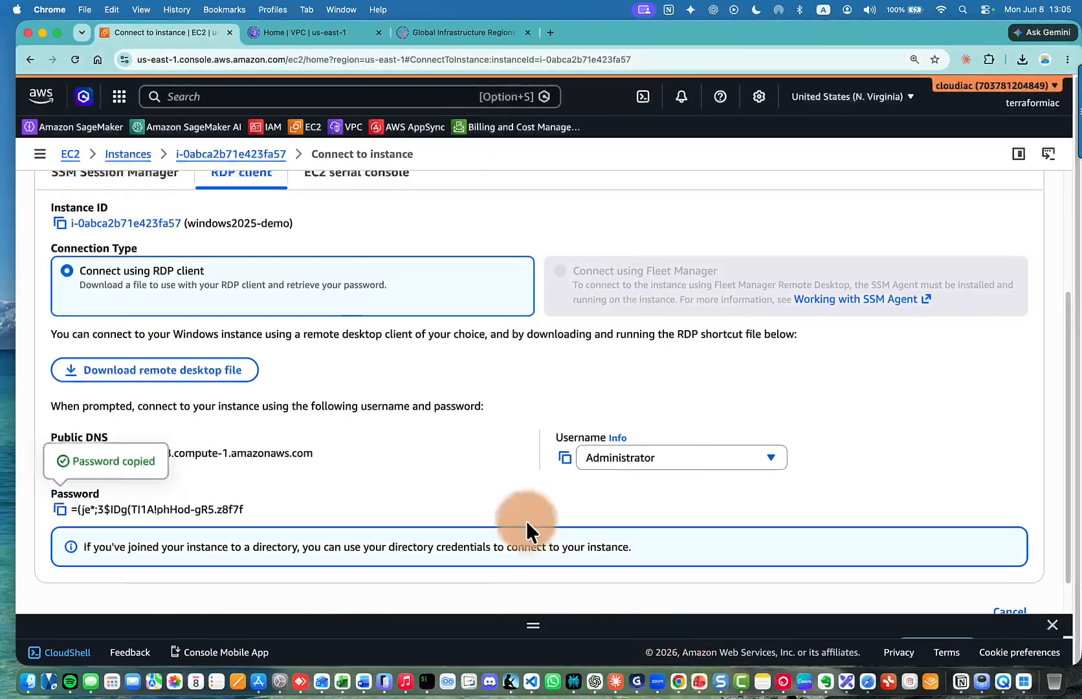
{"action": "scroll", "coordinate": [525, 521], "scroll_direction": "up", "scroll_amount": 5}
{"action": "left_click", "coordinate": [140, 155]}
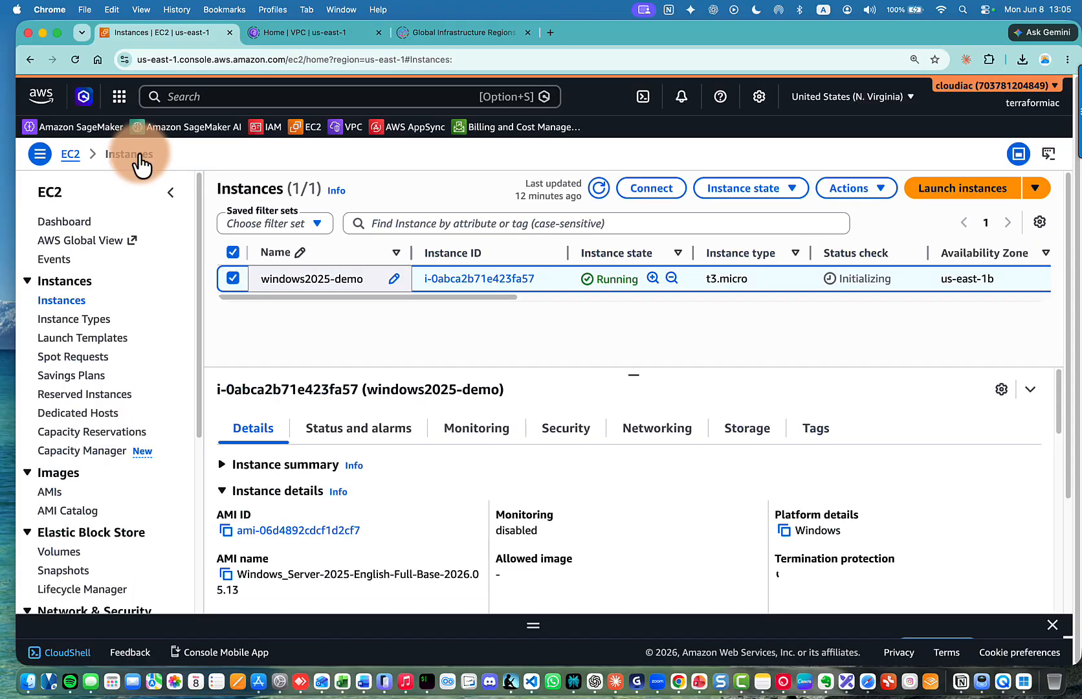
{"action": "left_click", "coordinate": [776, 192]}
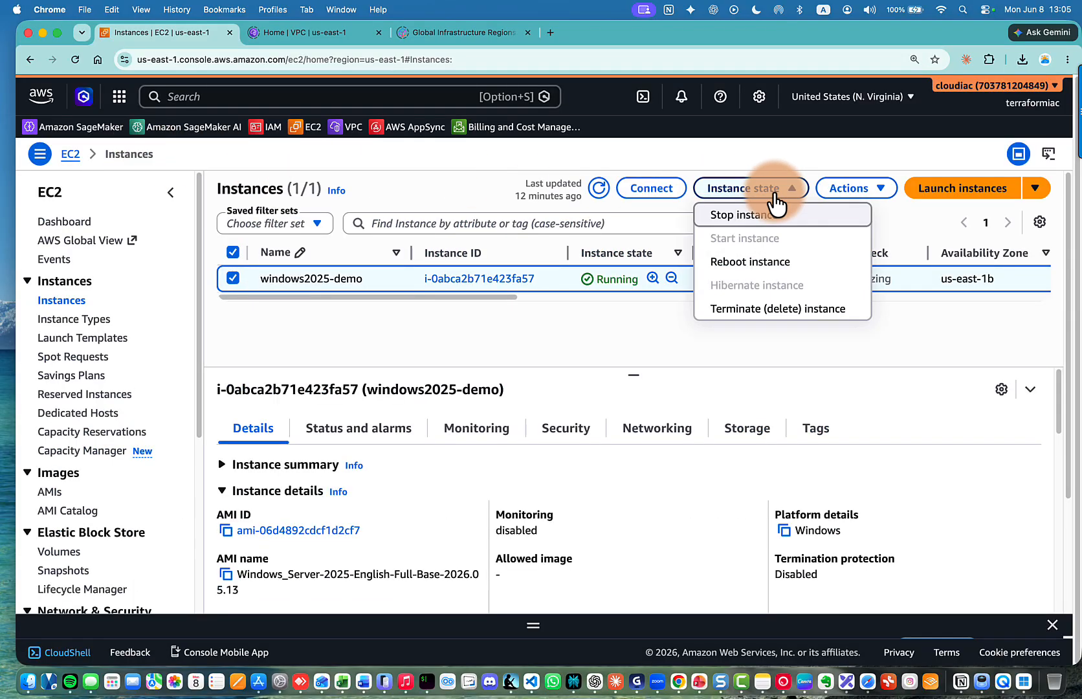
{"action": "left_click", "coordinate": [784, 311]}
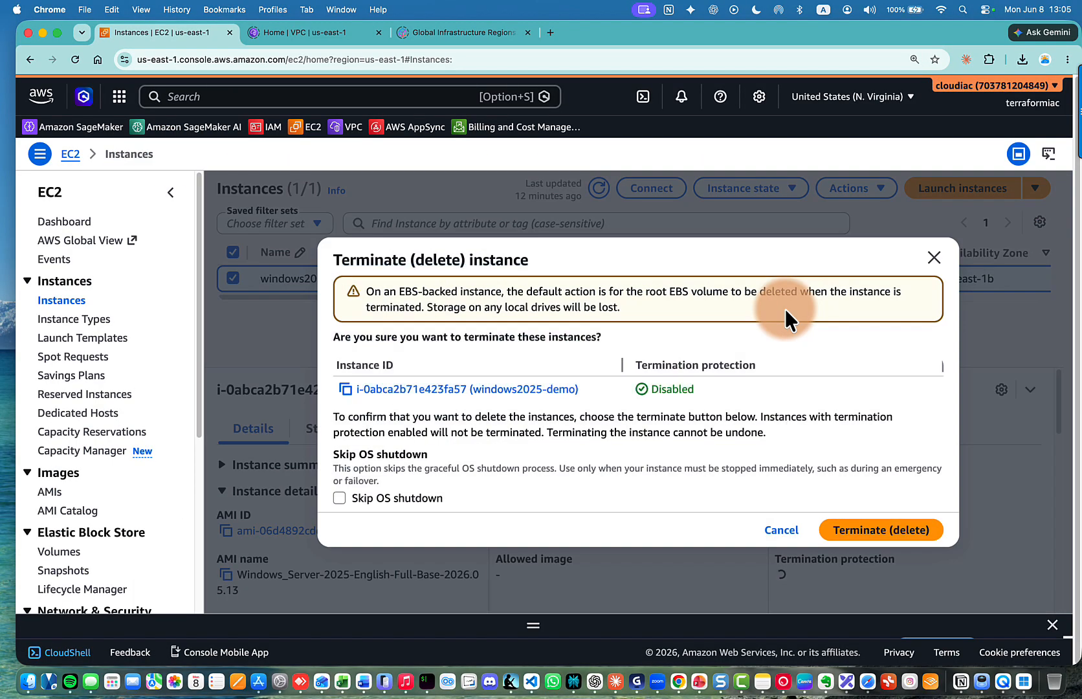
{"action": "left_click", "coordinate": [406, 499]}
{"action": "left_click", "coordinate": [878, 549]}
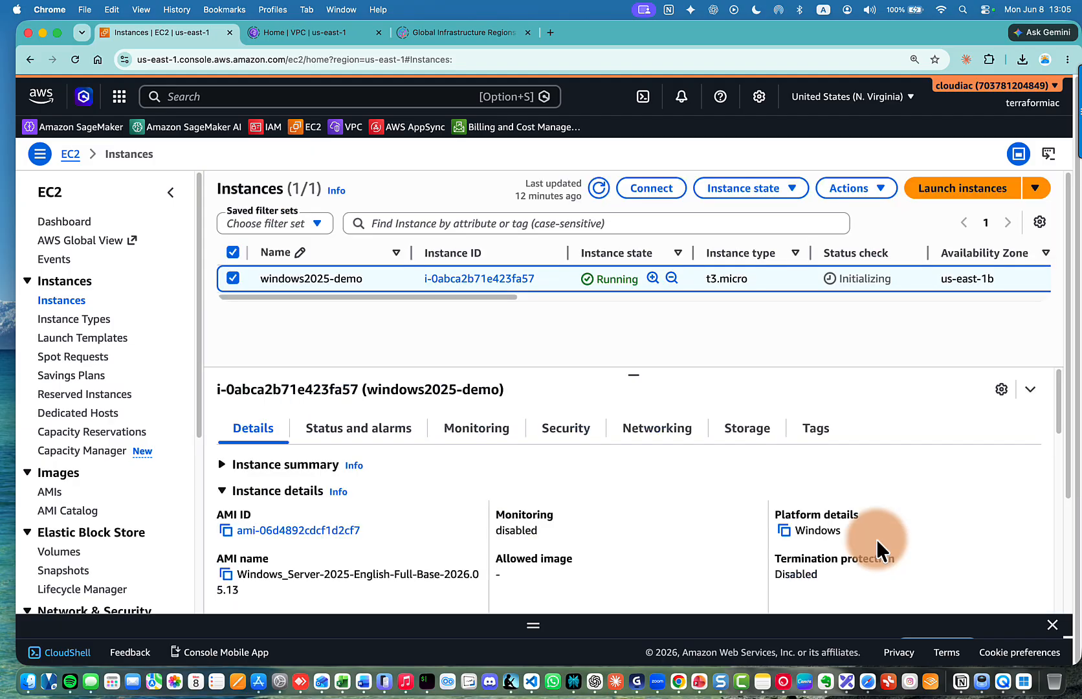
Step: Dismiss the termination notification and refresh the instances list to check the state of windows2025-demo
{"action": "left_click_drag", "start_coordinate": [303, 187], "coordinate": [508, 187]}
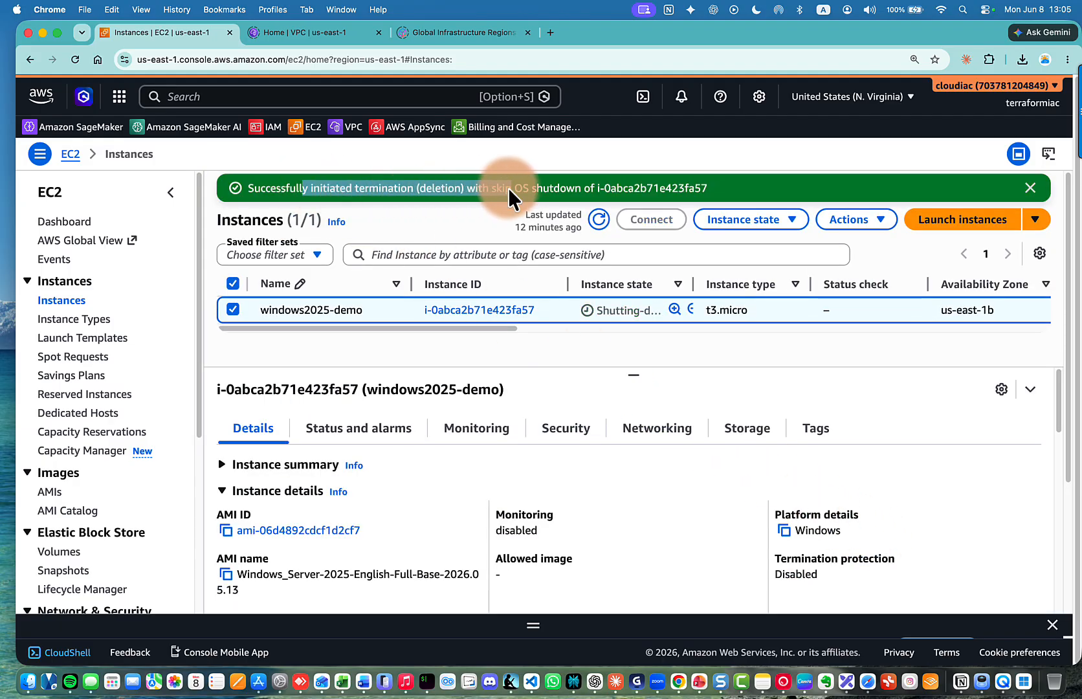
{"action": "left_click", "coordinate": [1030, 188]}
{"action": "left_click", "coordinate": [598, 188]}
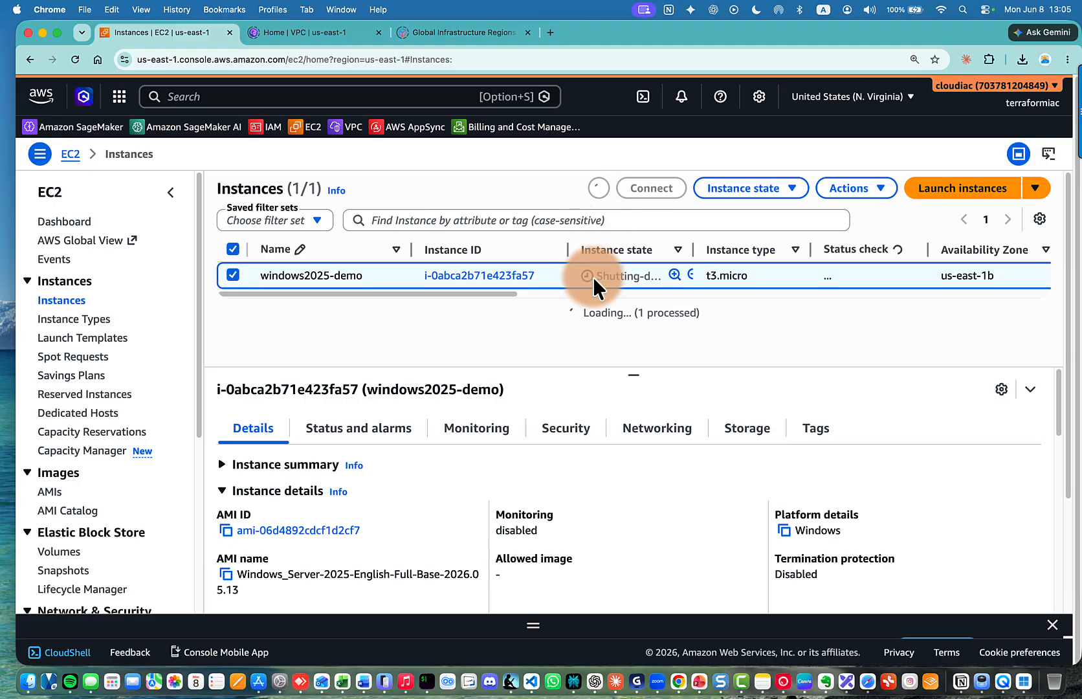
{"action": "left_click_drag", "start_coordinate": [593, 279], "coordinate": [635, 280]}
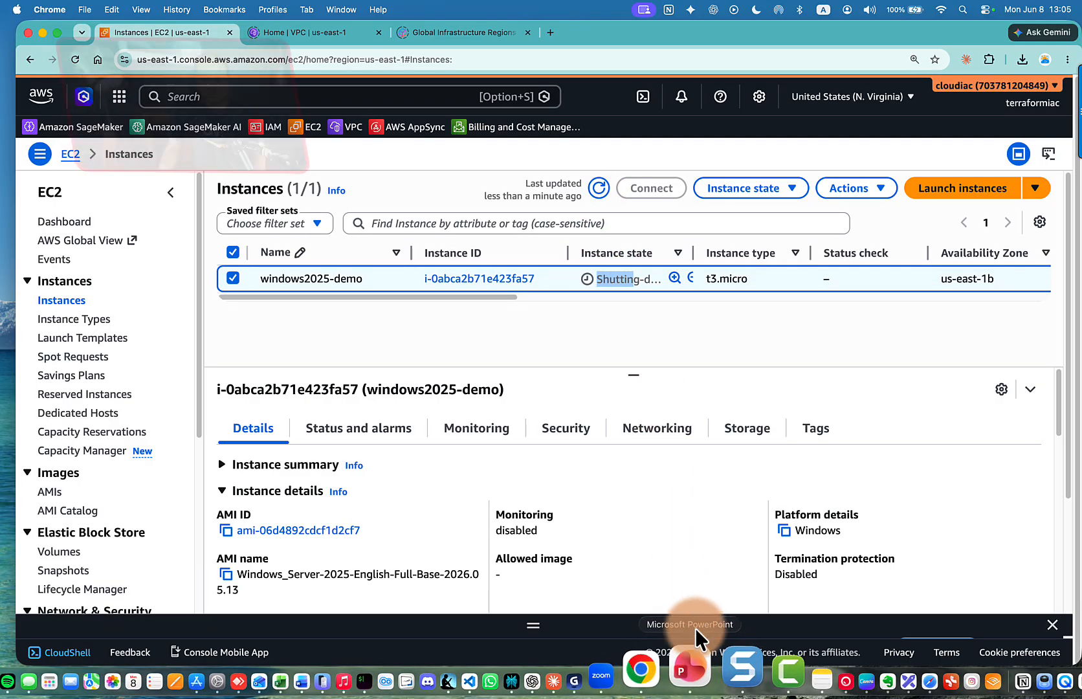
{"action": "left_click", "coordinate": [700, 681]}
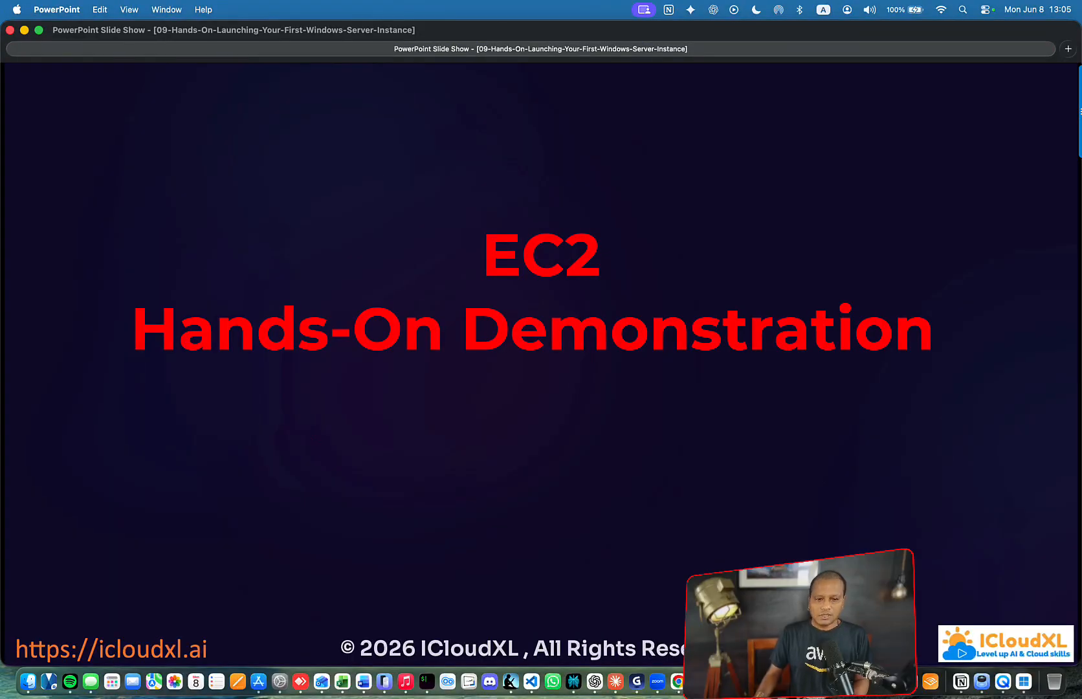
{"action": "key", "text": "Right"}
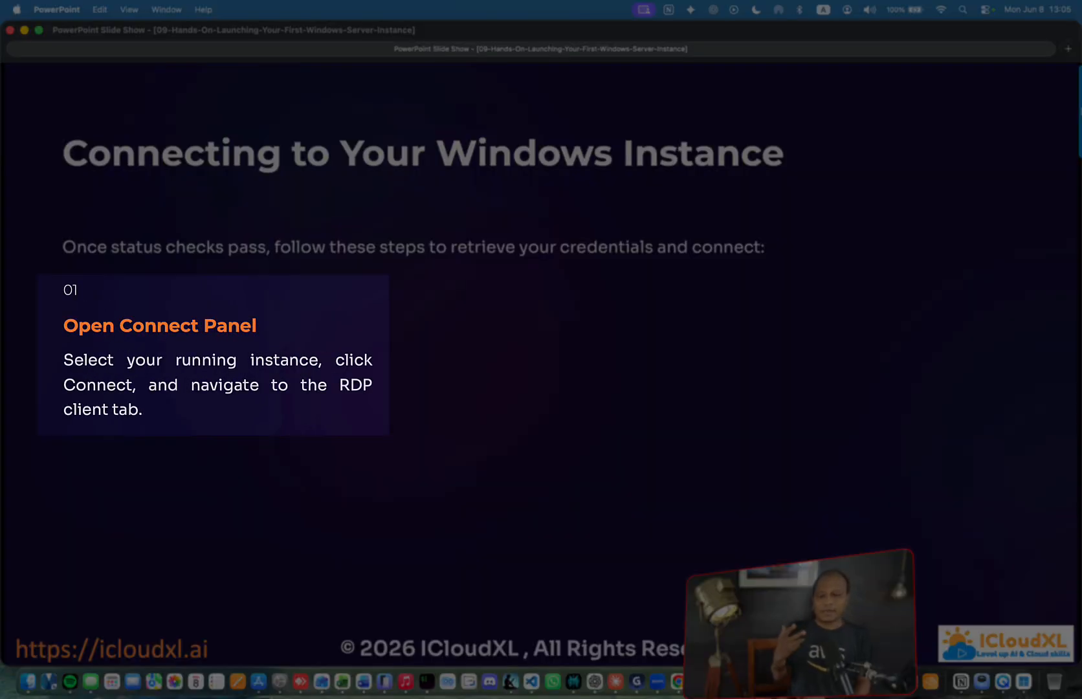
{"action": "key", "text": "Right"}
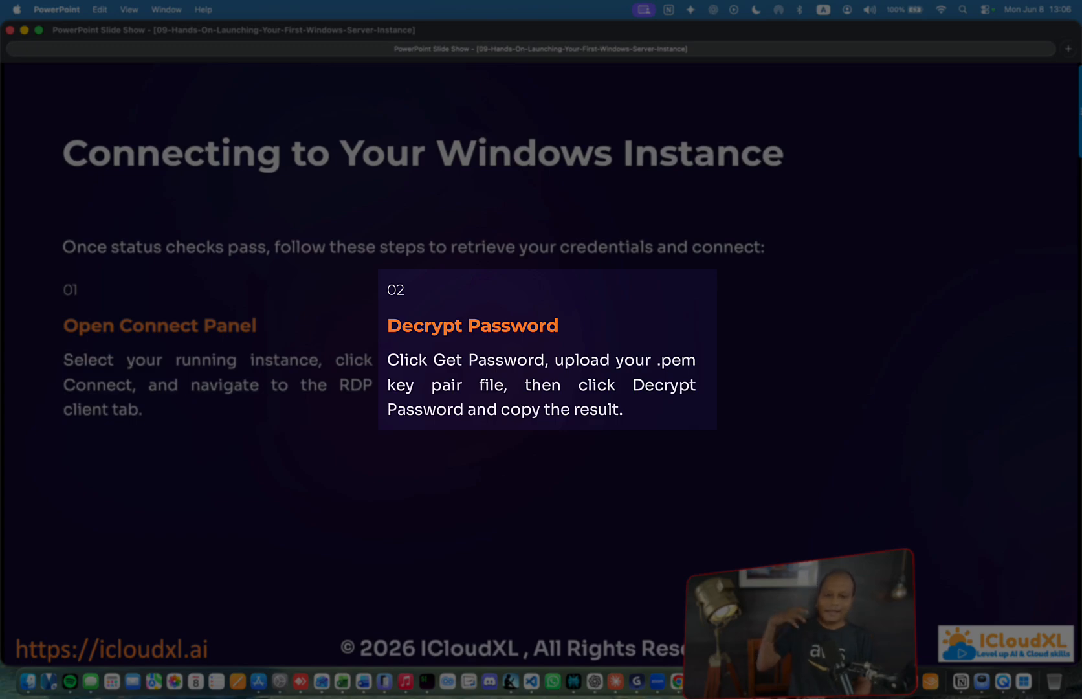
{"action": "key", "text": "Right"}
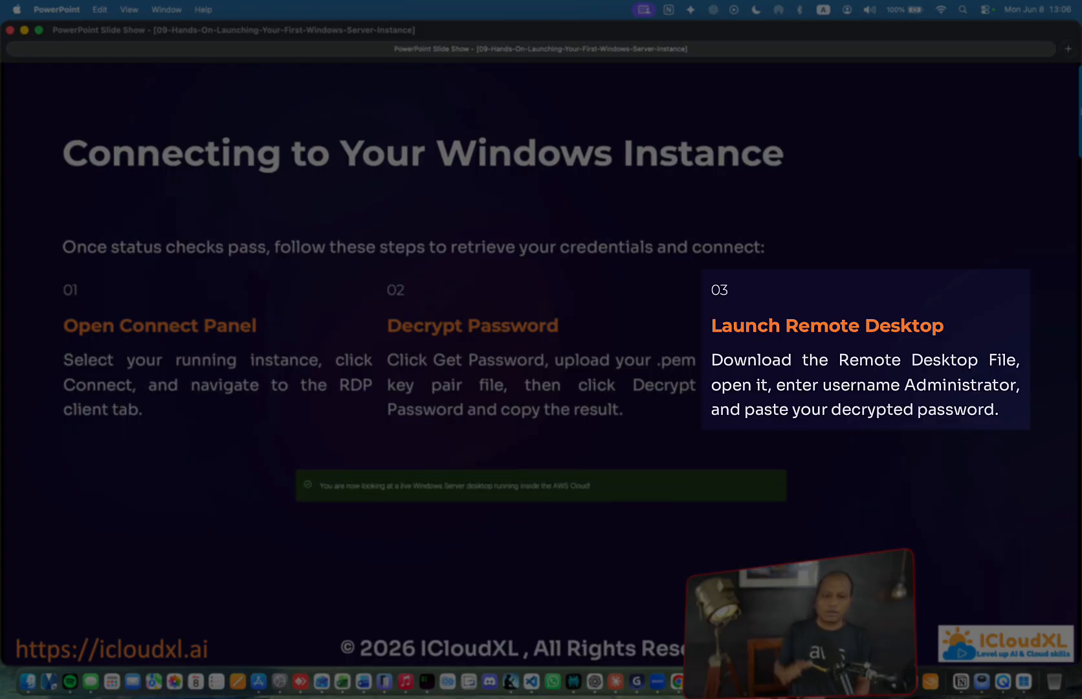
{"action": "key", "text": "Right"}
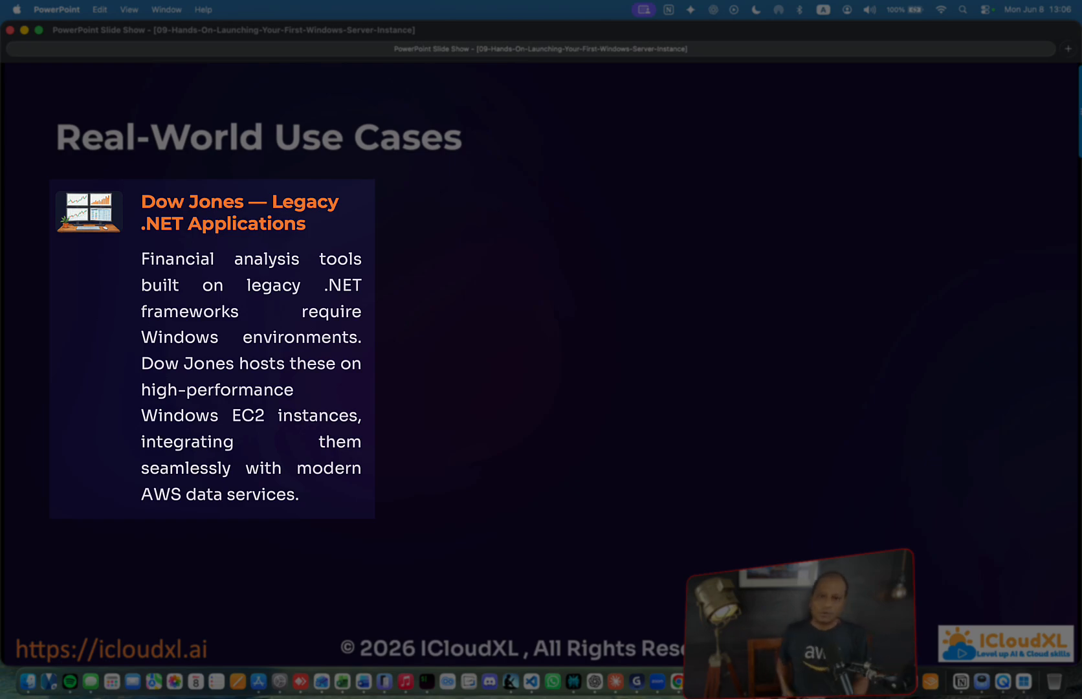
{"action": "key", "text": "Right"}
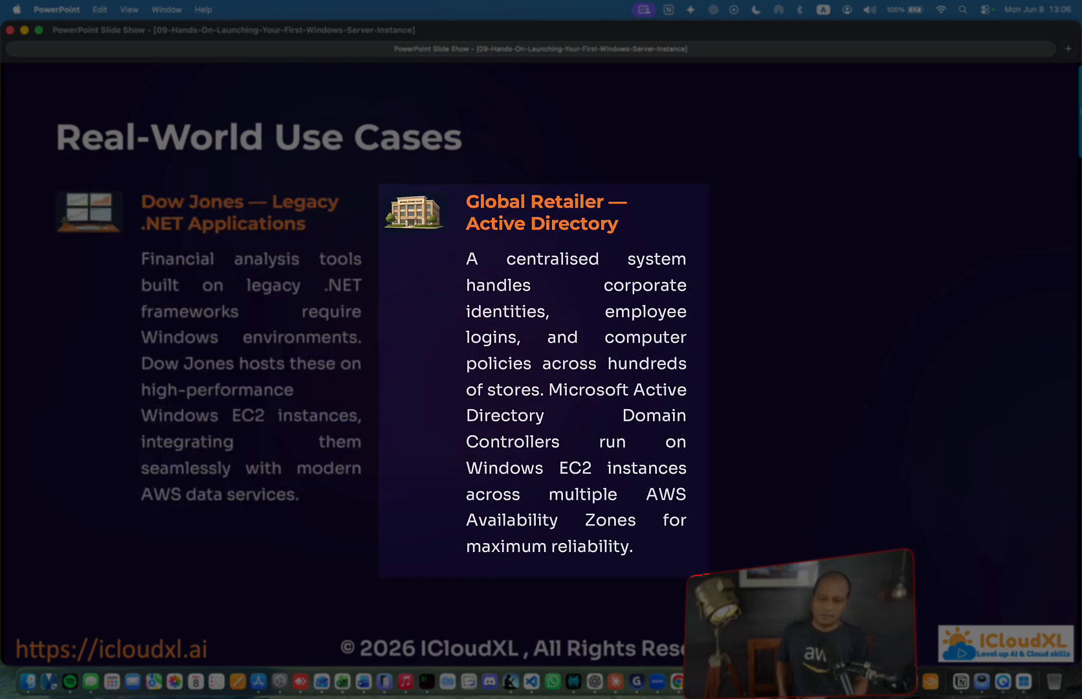